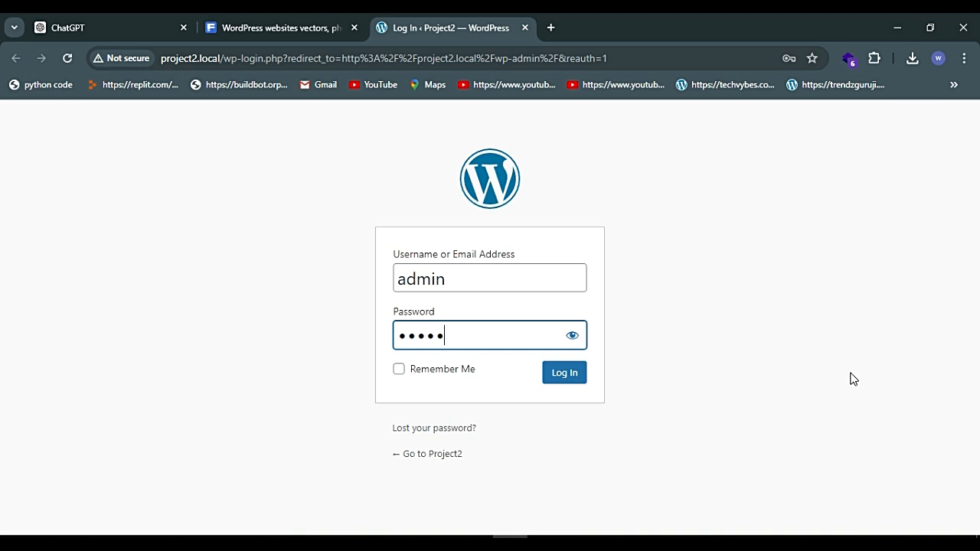
Step: Submit the filled-in login form and start a new post from the site's posts list
key("Return")
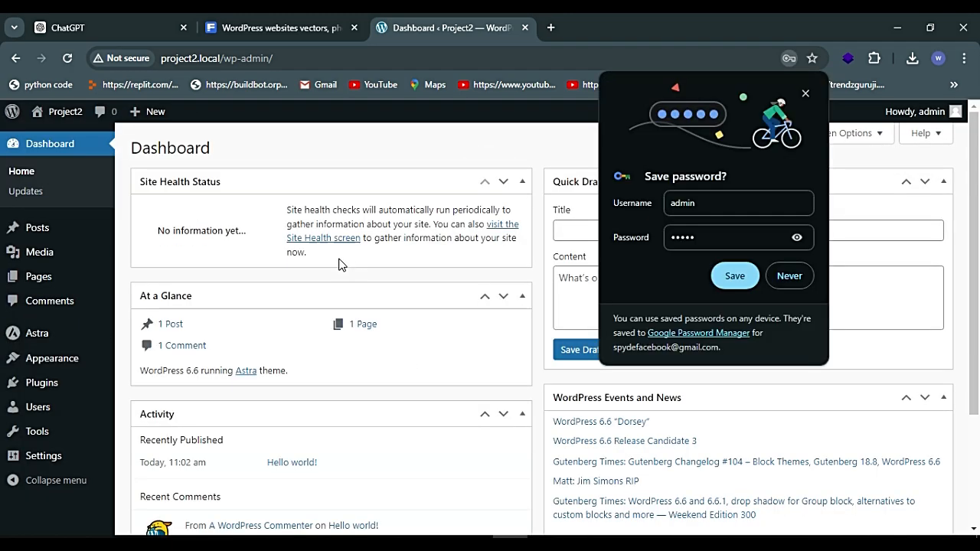
left_click(36, 227)
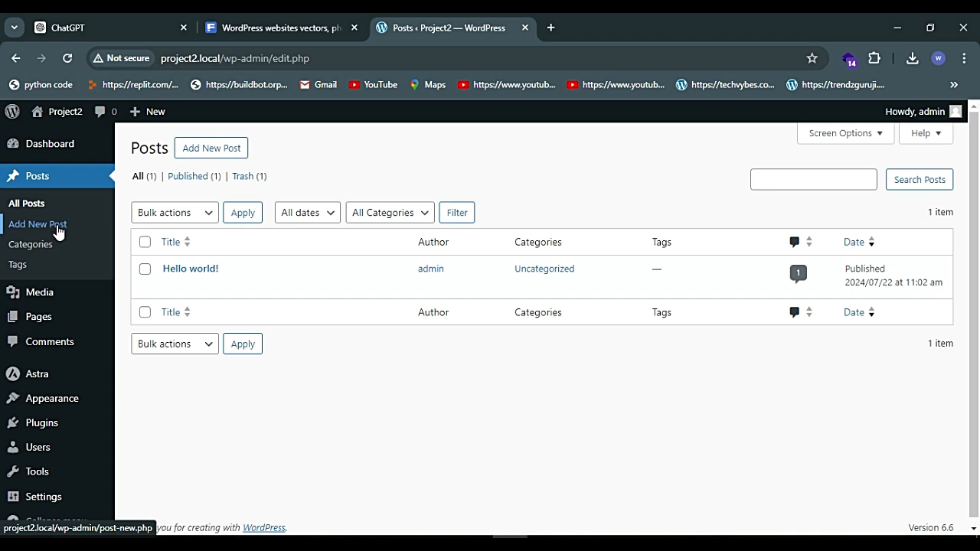
left_click(58, 228)
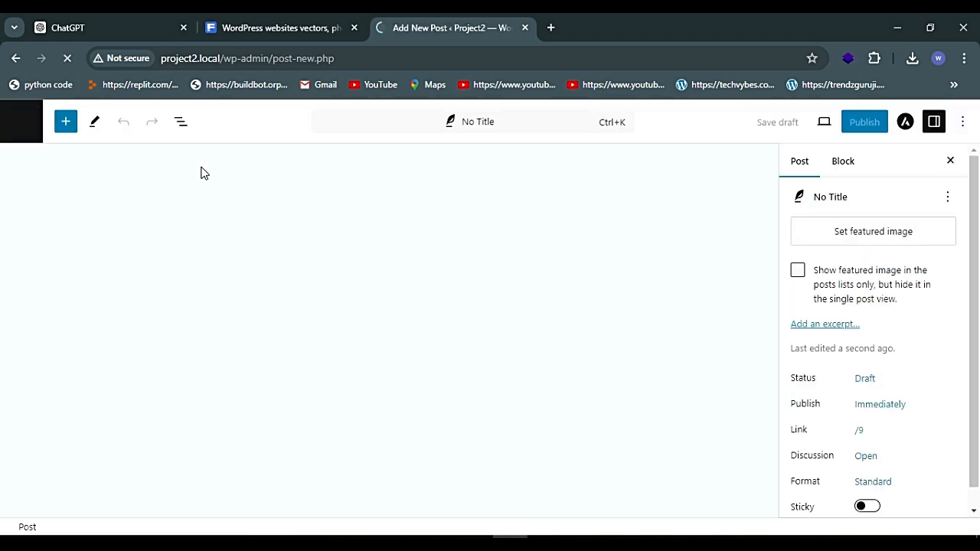
left_click(346, 190)
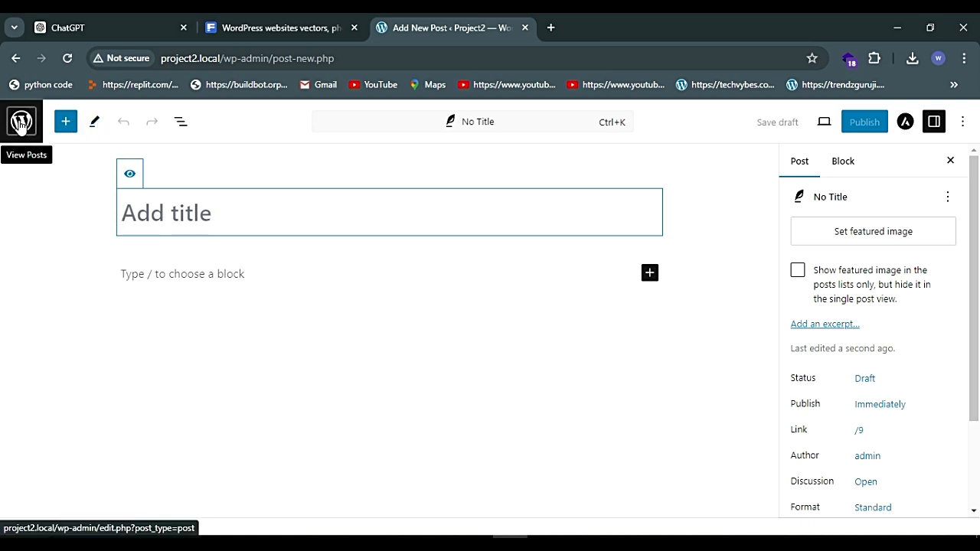
Step: Examine the available blocks, media and patterns in the block inserter, including the About and Banners pattern categories
left_click(66, 122)
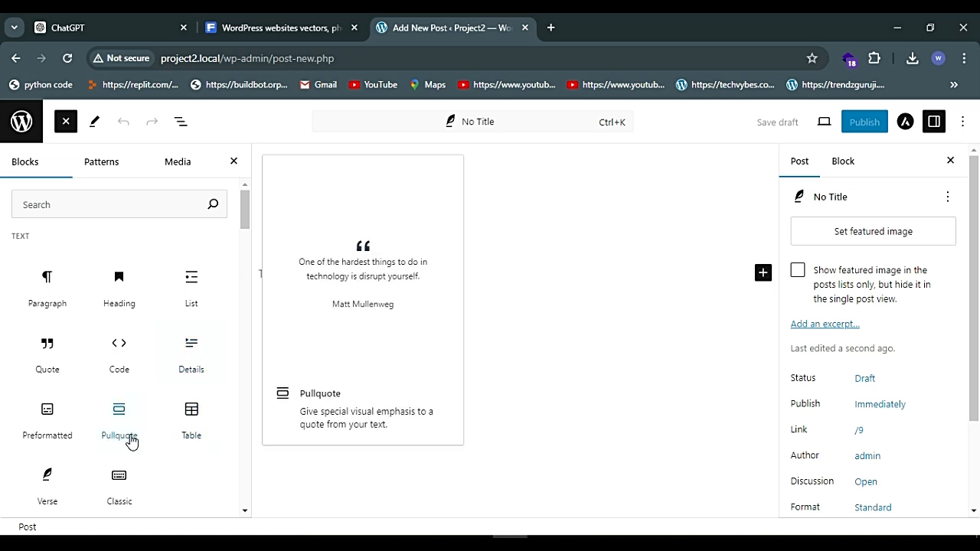
scroll(46, 437, "down", 1)
scroll(76, 436, "down", 10)
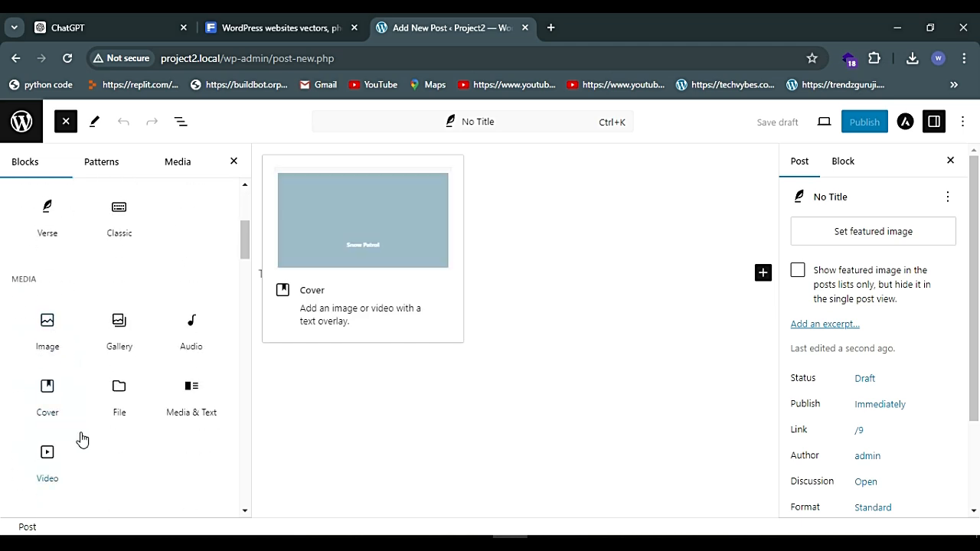
scroll(146, 342, "up", 11)
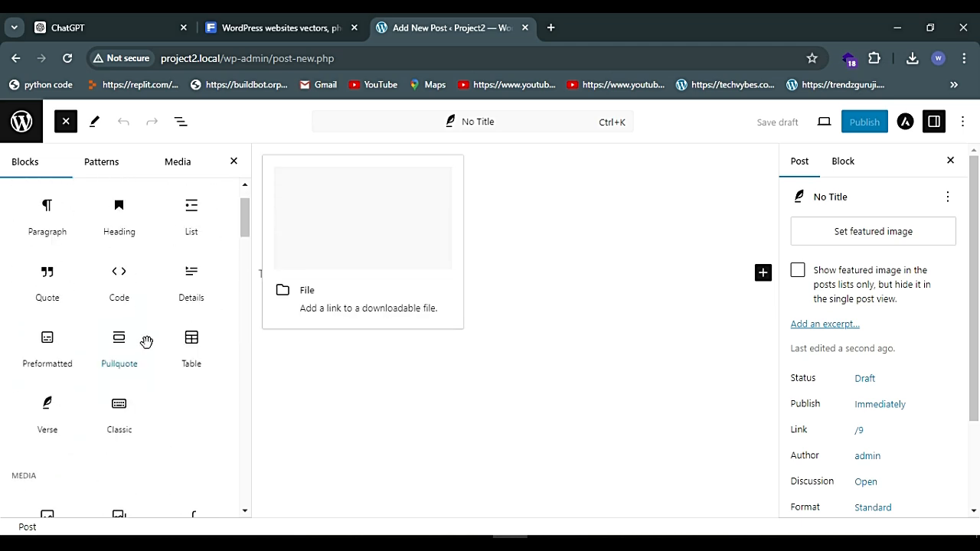
left_click(181, 163)
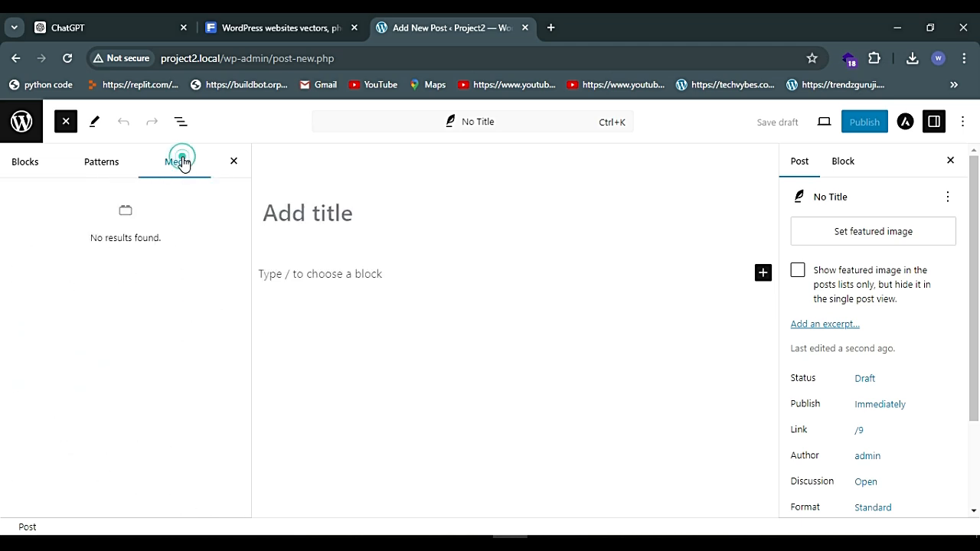
left_click(104, 178)
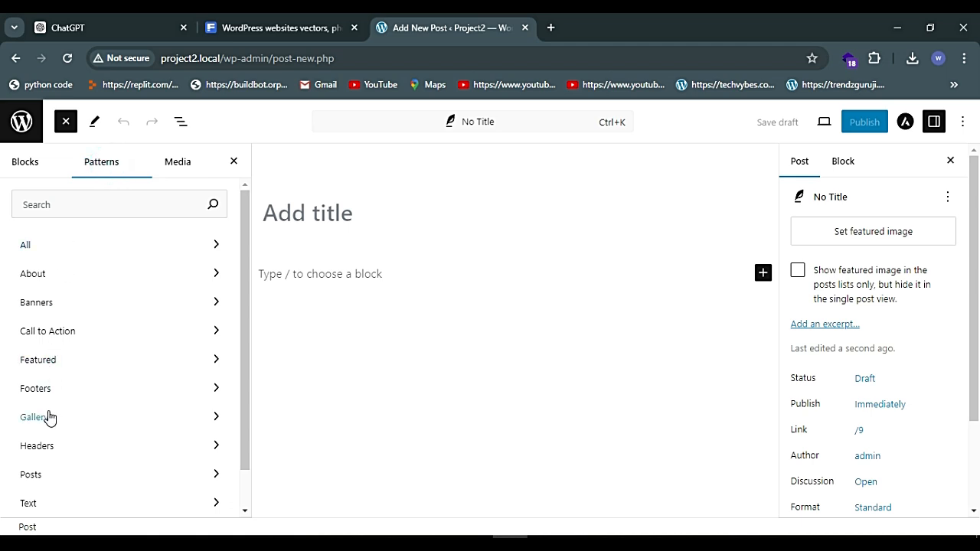
left_click(216, 275)
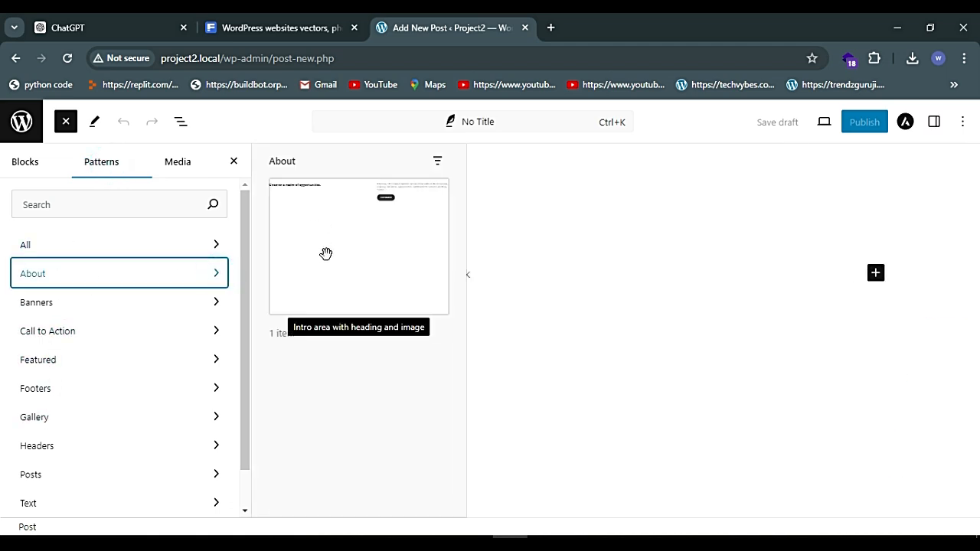
left_click(120, 306)
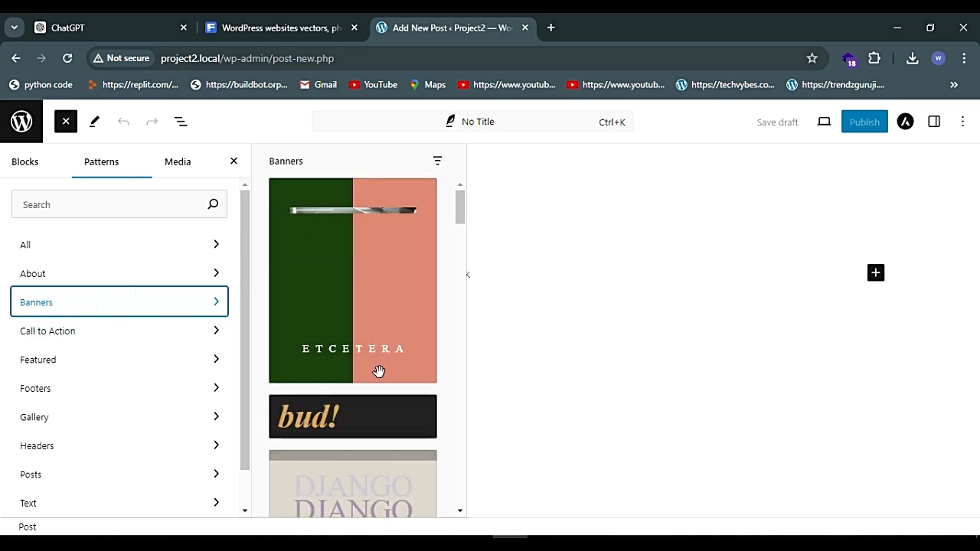
left_click(235, 164)
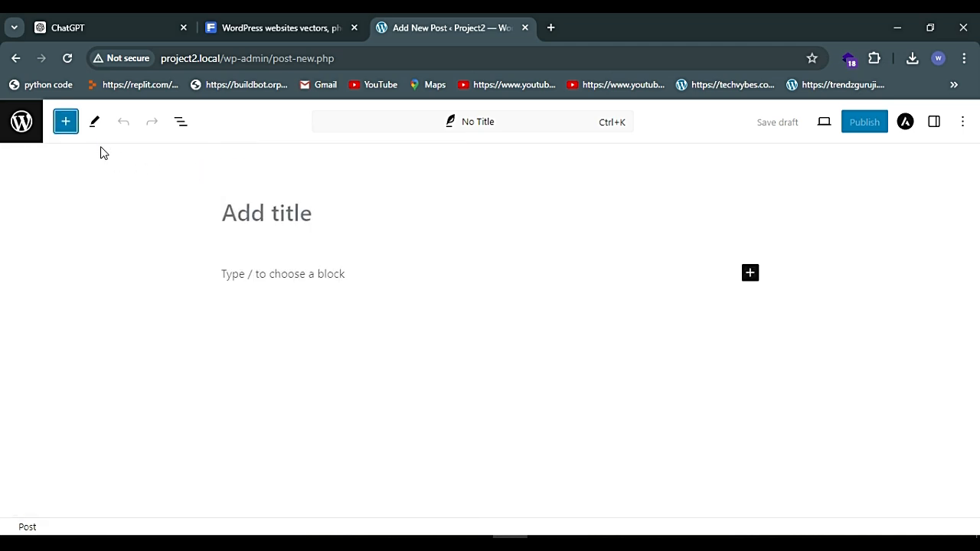
Step: Examine the post editor's edit and select tools, document overview, command search and device preview options
left_click(96, 124)
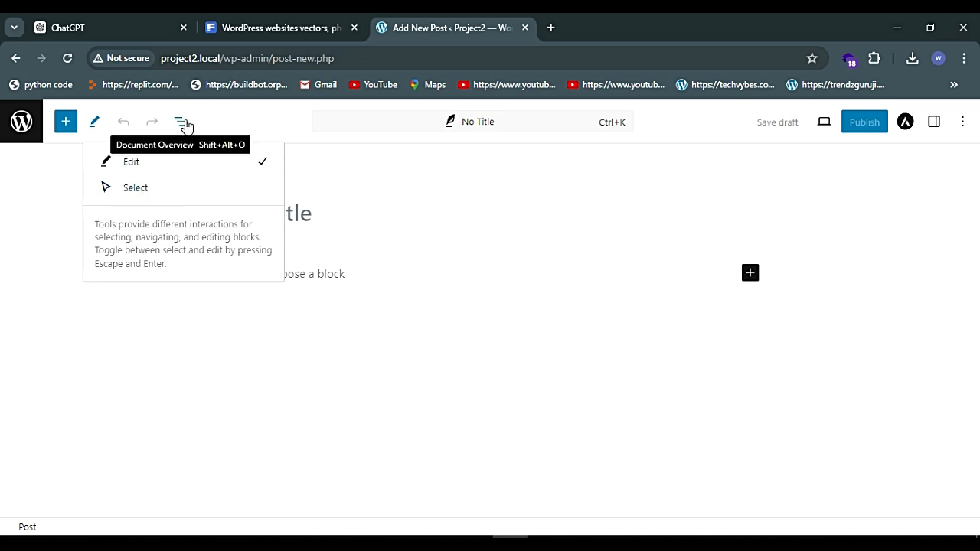
left_click(245, 110)
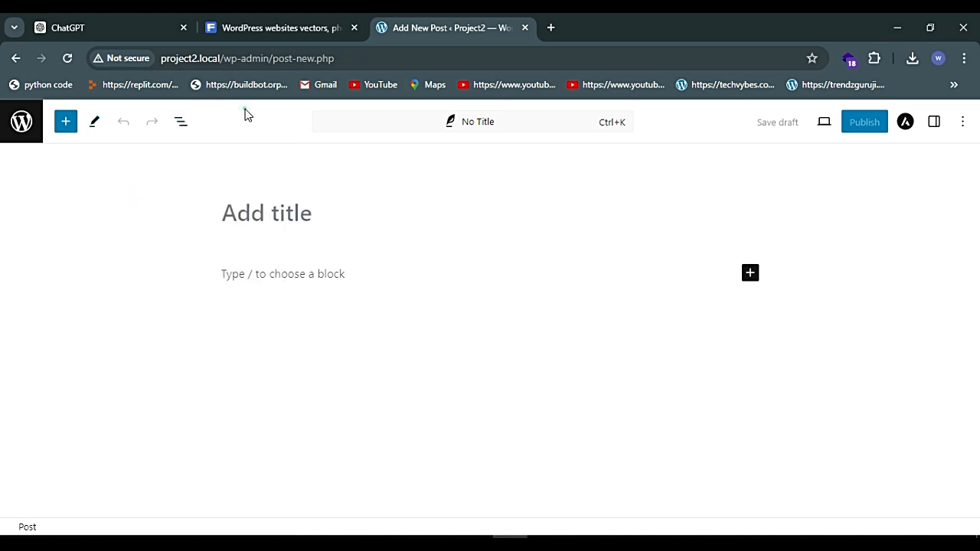
left_click(181, 122)
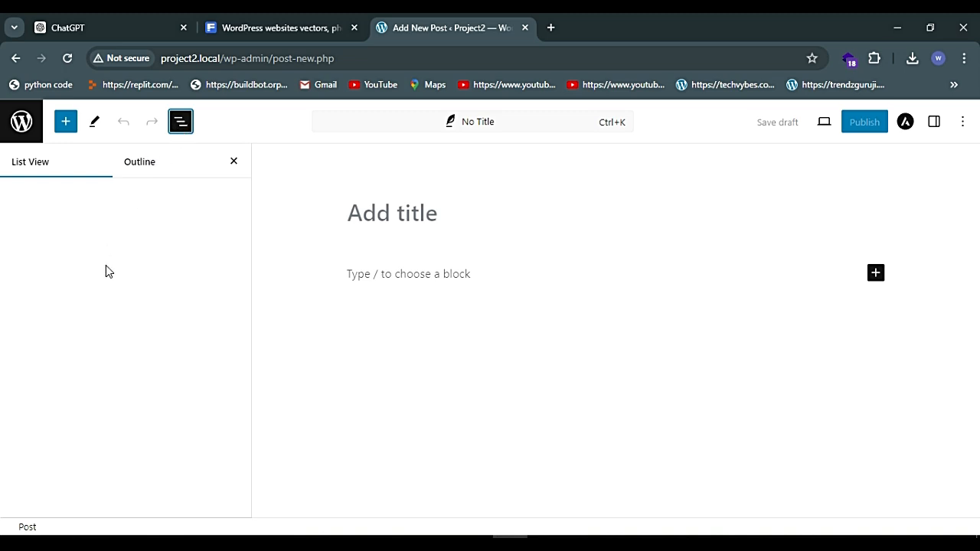
left_click(233, 162)
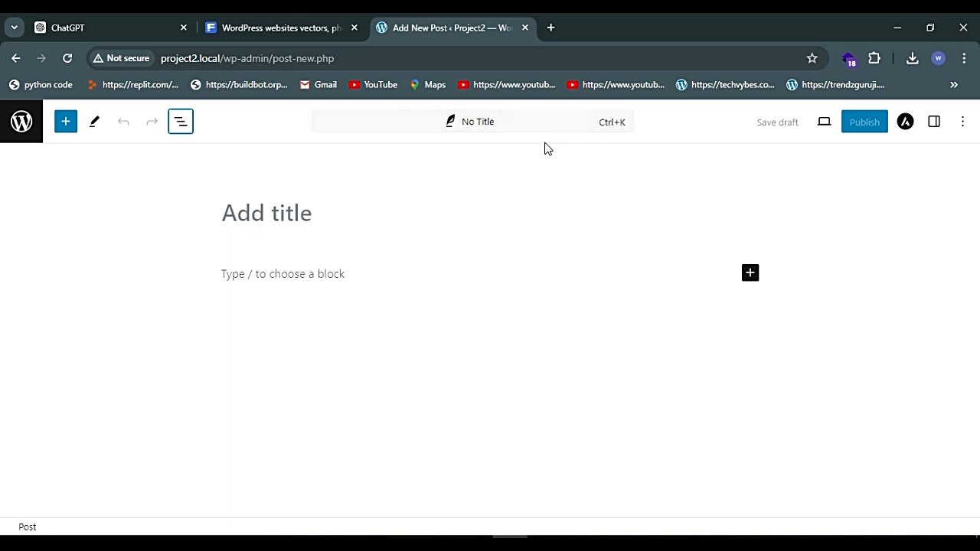
left_click(492, 126)
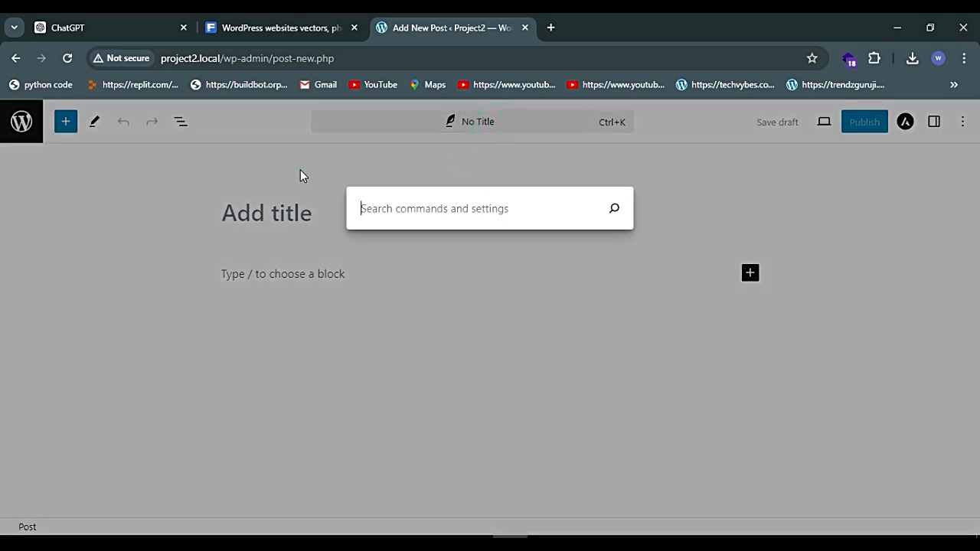
left_click(301, 176)
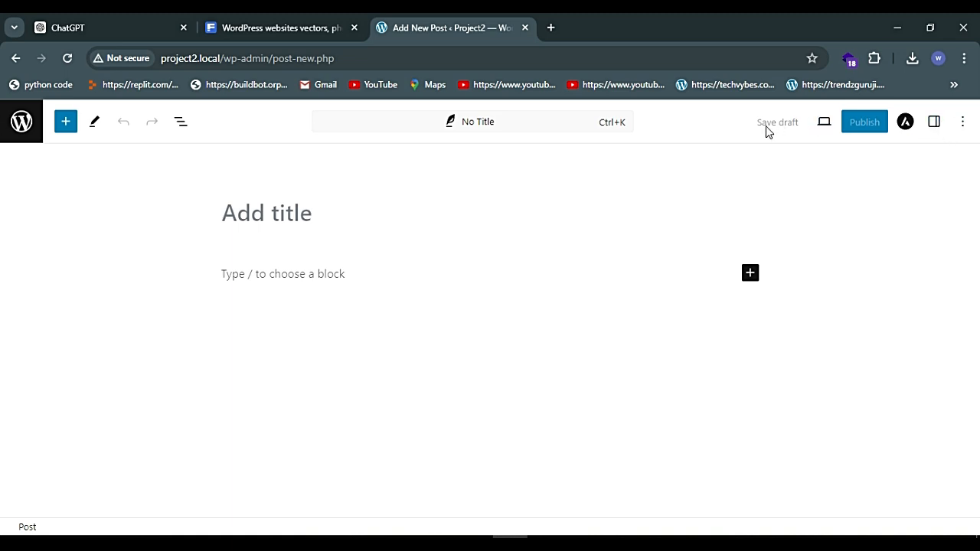
left_click(825, 124)
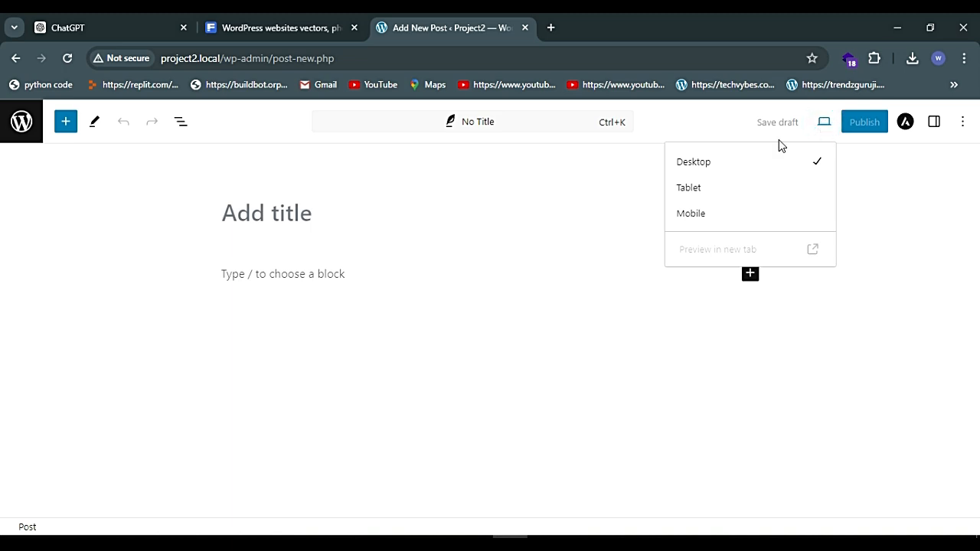
left_click(730, 116)
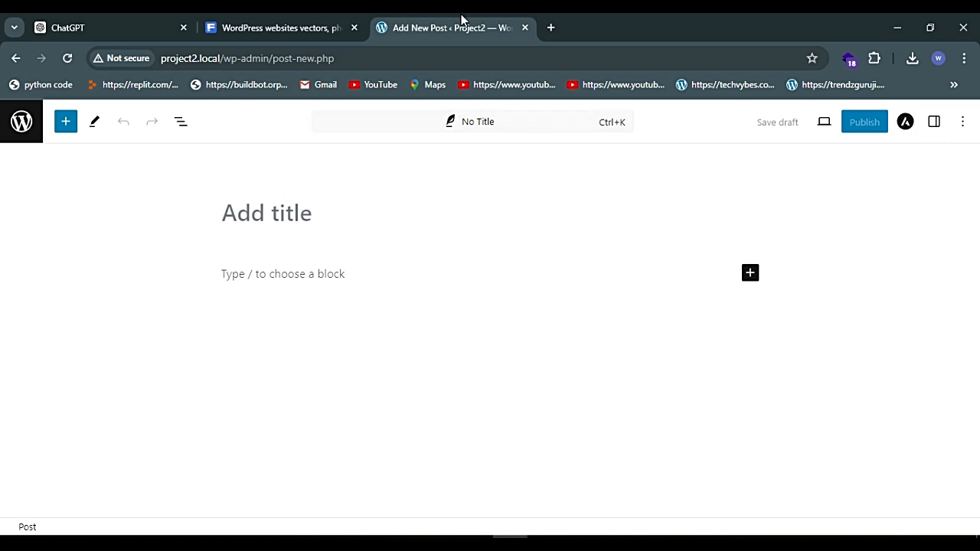
Step: Duplicate the browser tab that holds the new post and close the blank tab
left_click(550, 27)
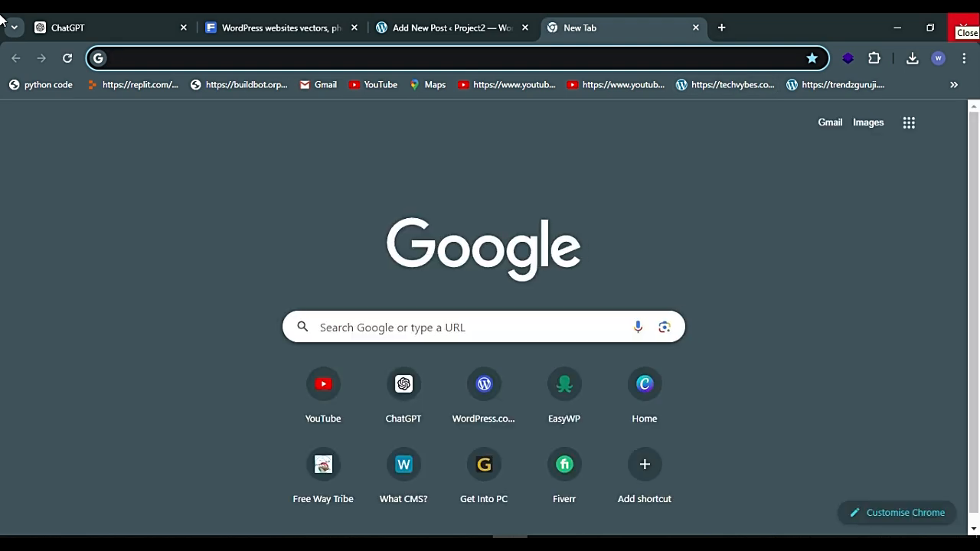
left_click(429, 28)
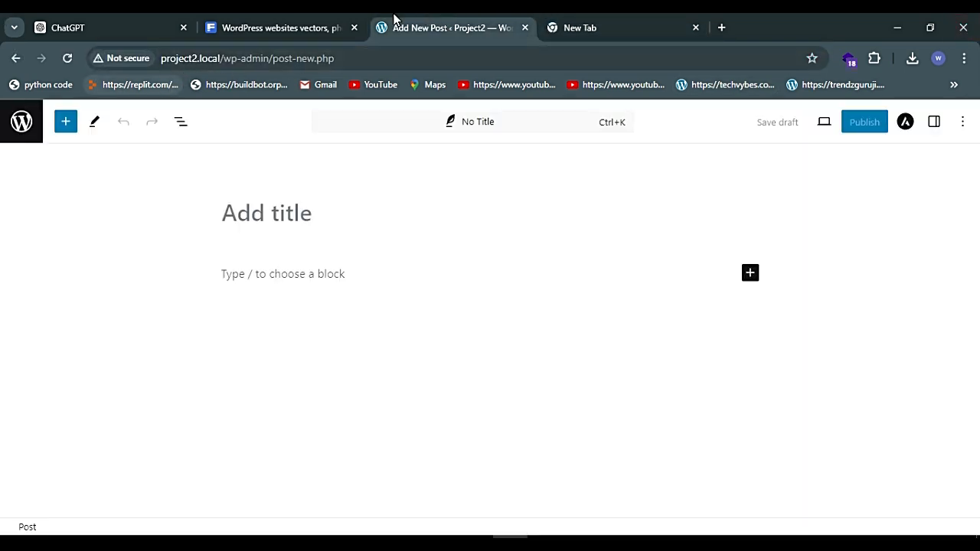
right_click(474, 31)
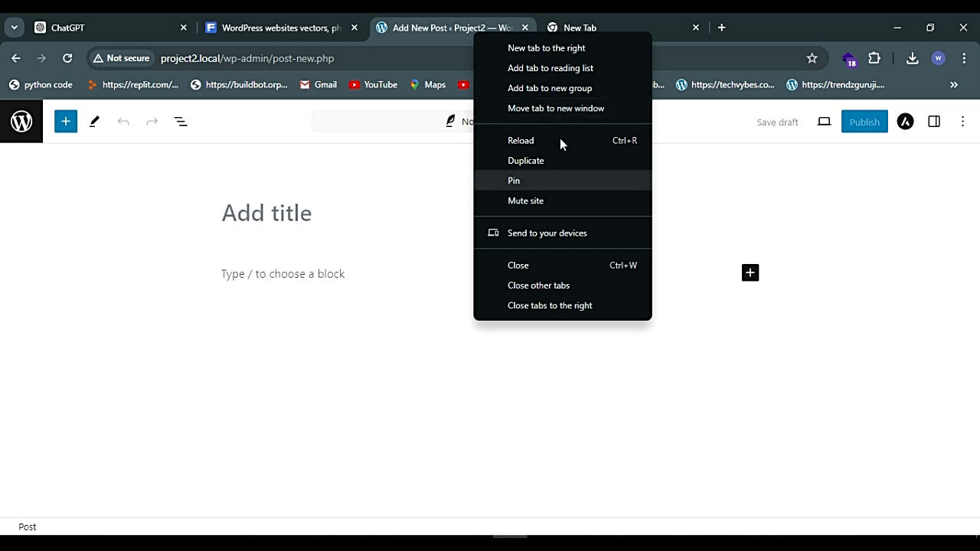
left_click(540, 159)
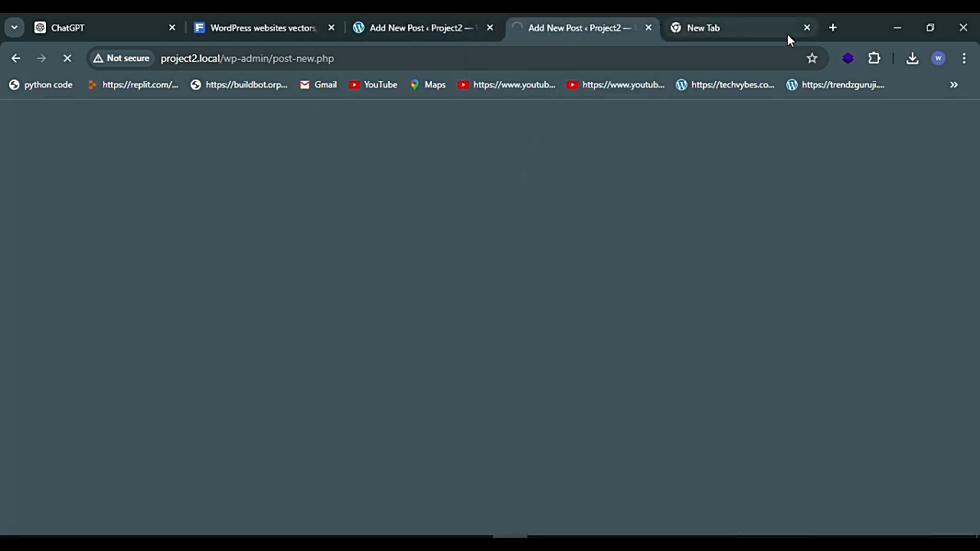
left_click(806, 29)
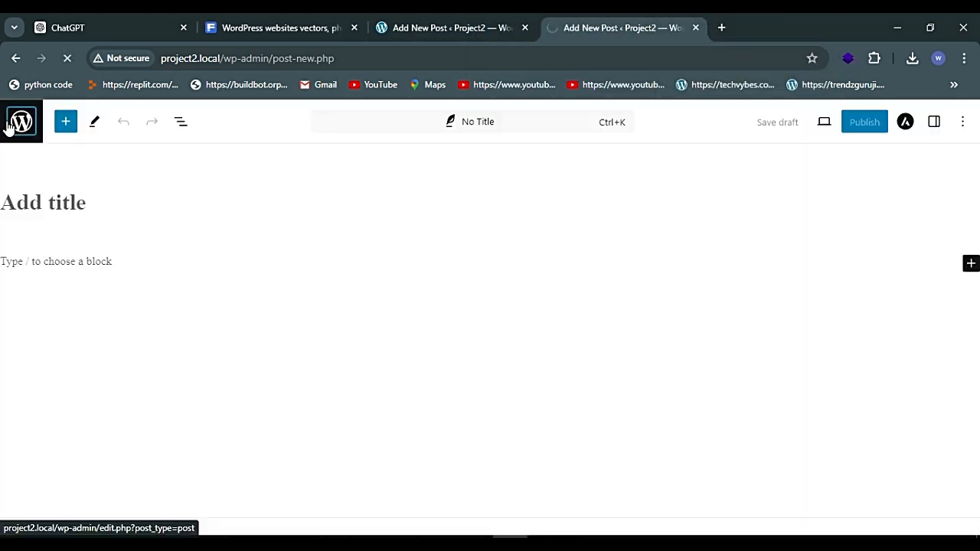
Step: Go back to the posts list in the duplicated tab and open the Project2 site in a new tab
left_click(8, 126)
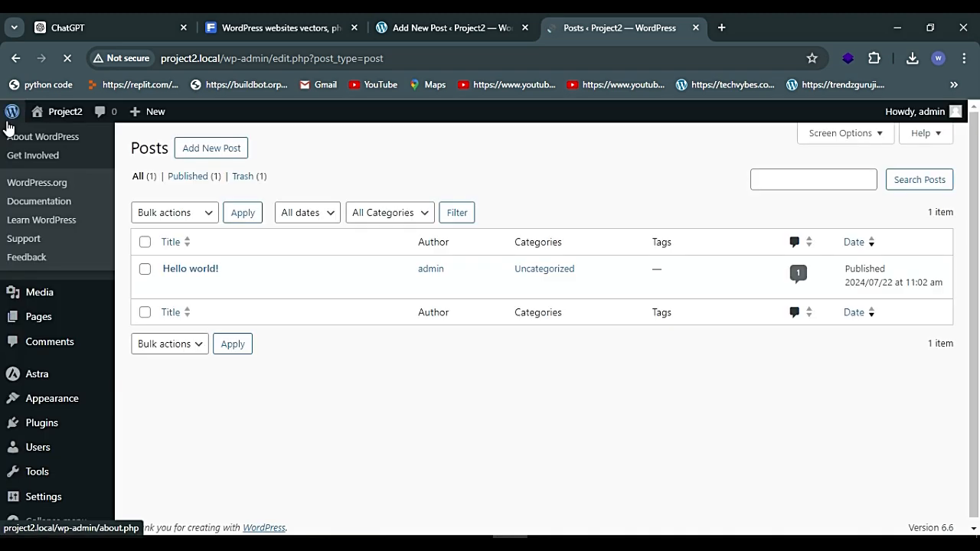
right_click(60, 122)
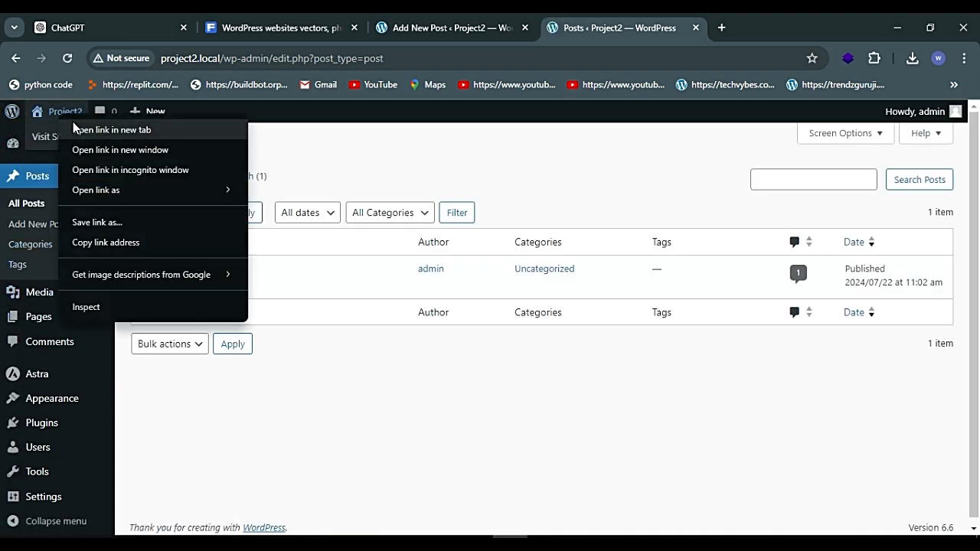
left_click(77, 127)
left_click(732, 15)
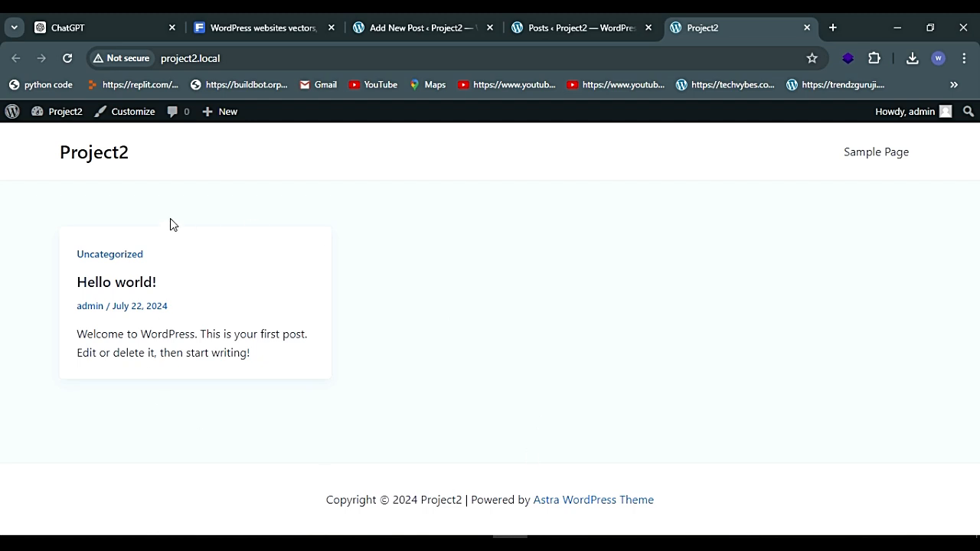
Step: Examine the installed themes in the dashboard and compare the active Astra theme with the Project2 site's front page
left_click(582, 26)
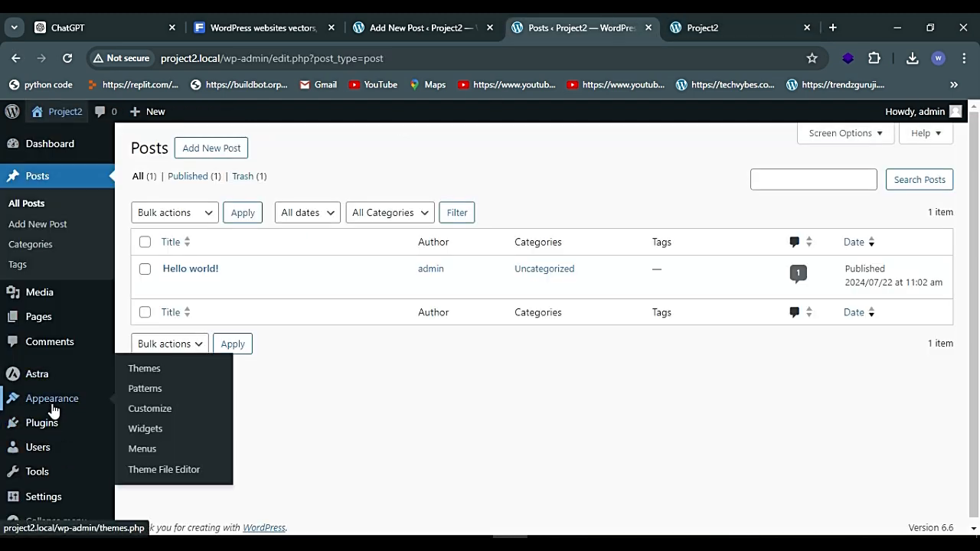
left_click(52, 403)
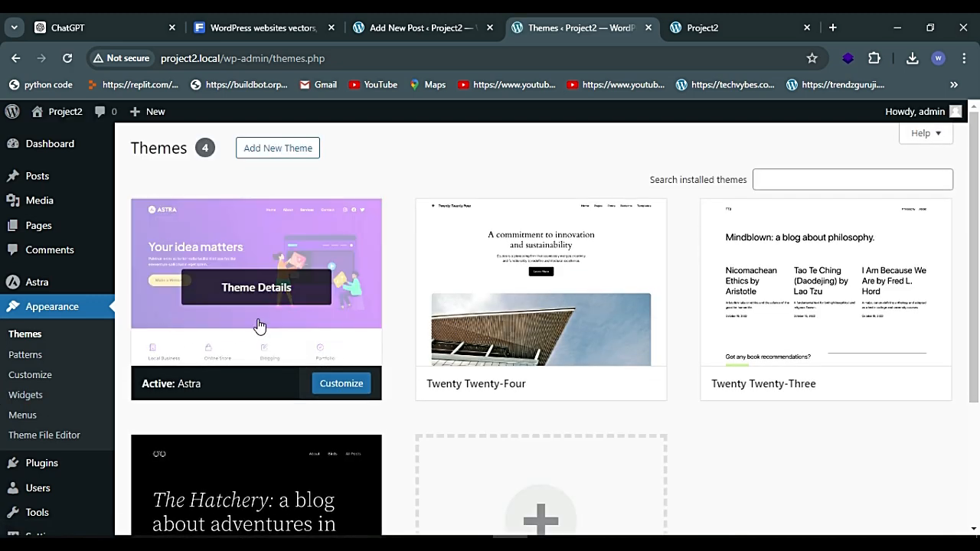
left_click(741, 21)
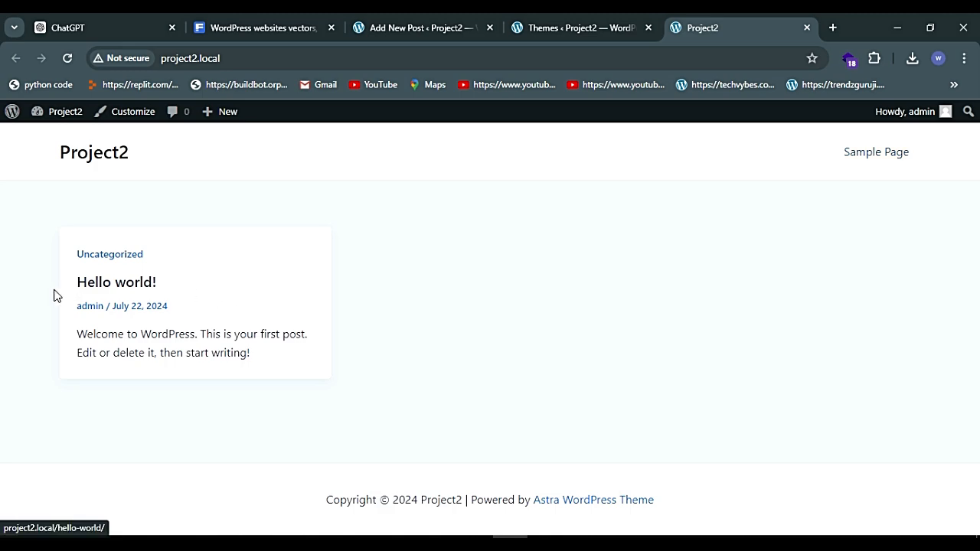
left_click(575, 19)
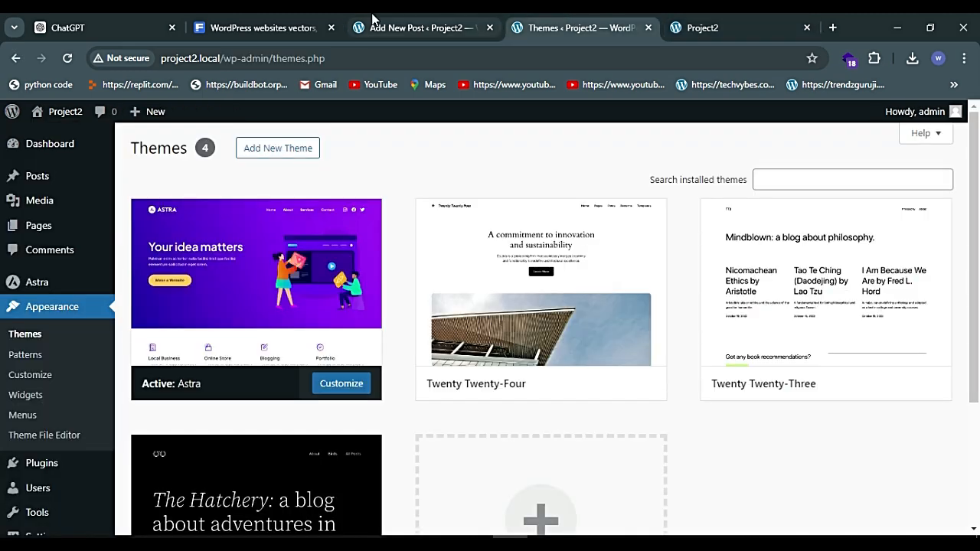
Step: Check the existing posts in the dashboard's posts list and return to the new post's editor
left_click(413, 18)
left_click(569, 18)
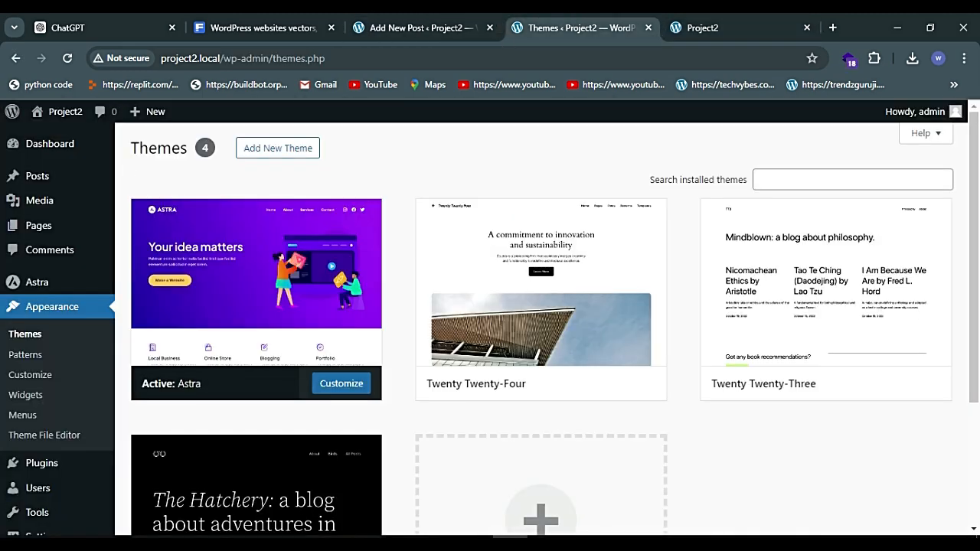
left_click(39, 170)
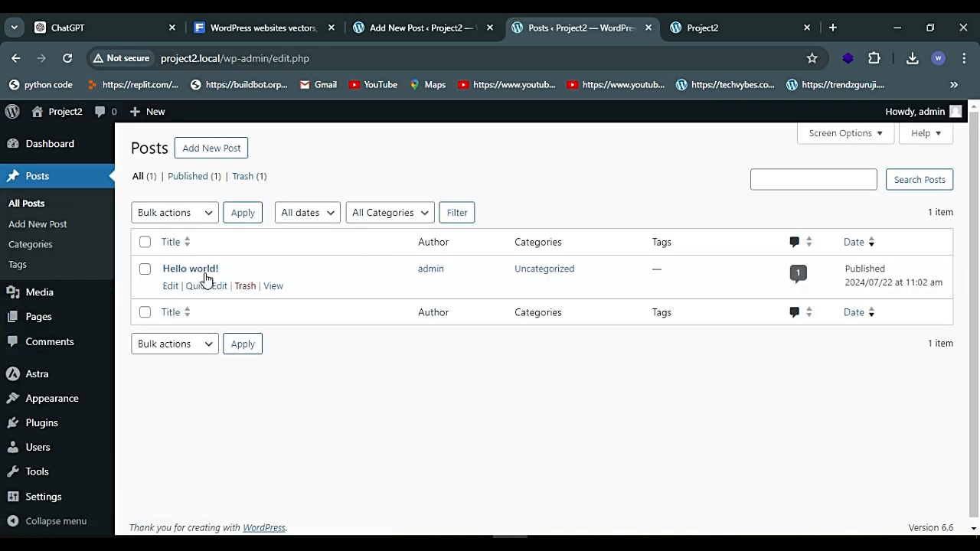
left_click(368, 27)
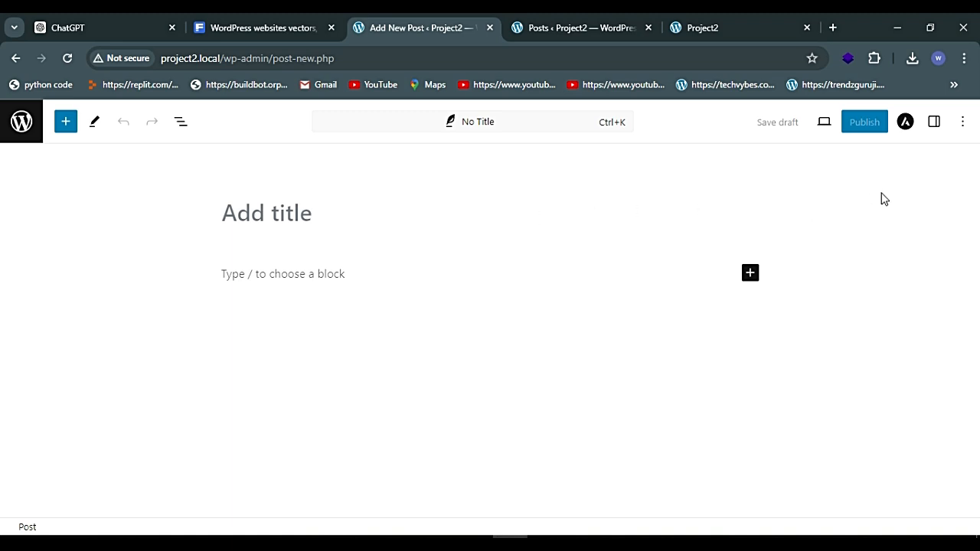
Step: Open the post's settings and examine its options, including the publishing details, Categories and Tags sections and the block settings
left_click(934, 124)
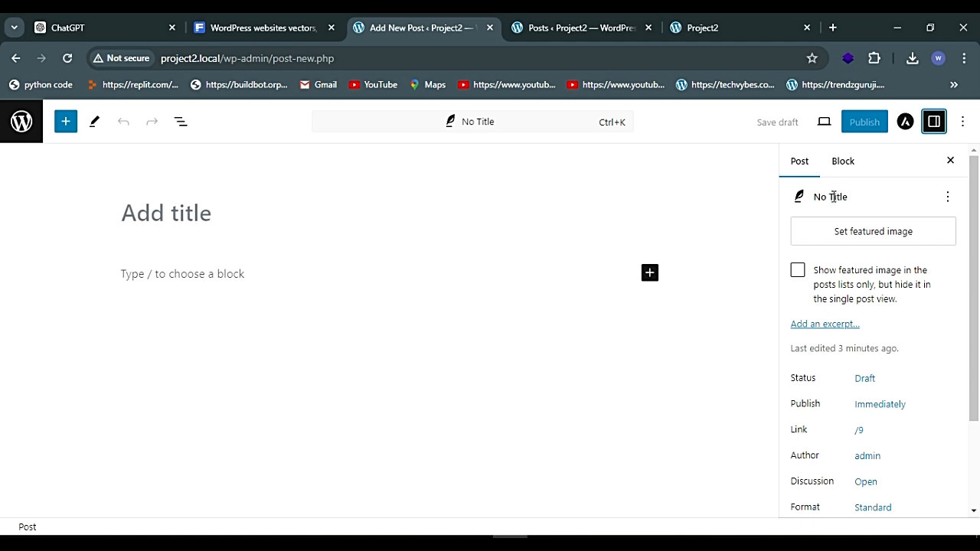
scroll(871, 243, "down", 2)
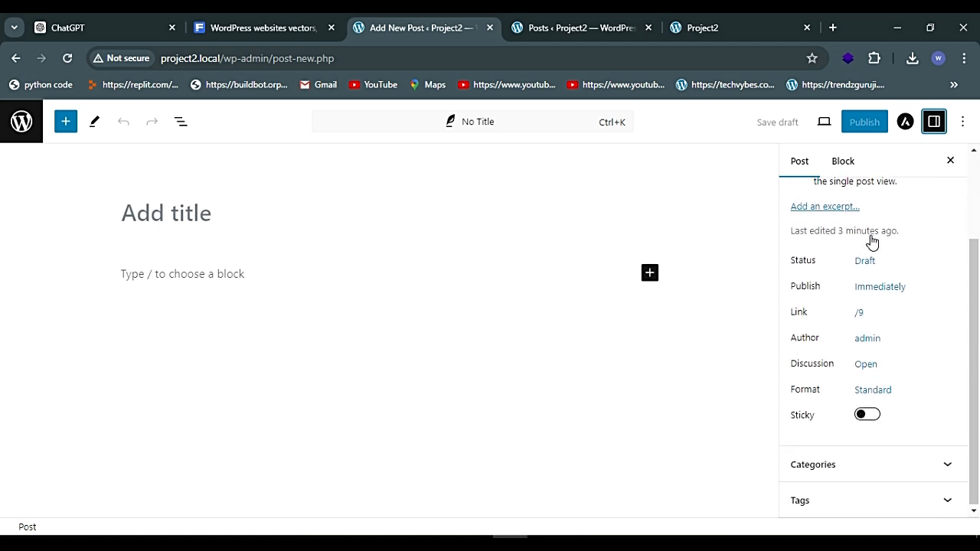
scroll(873, 284, "up", 2)
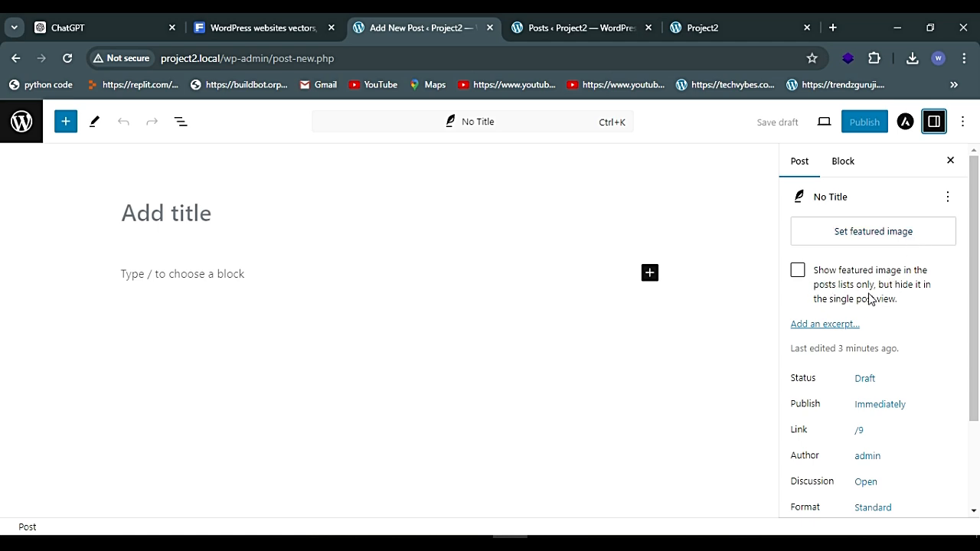
scroll(900, 297, "down", 1)
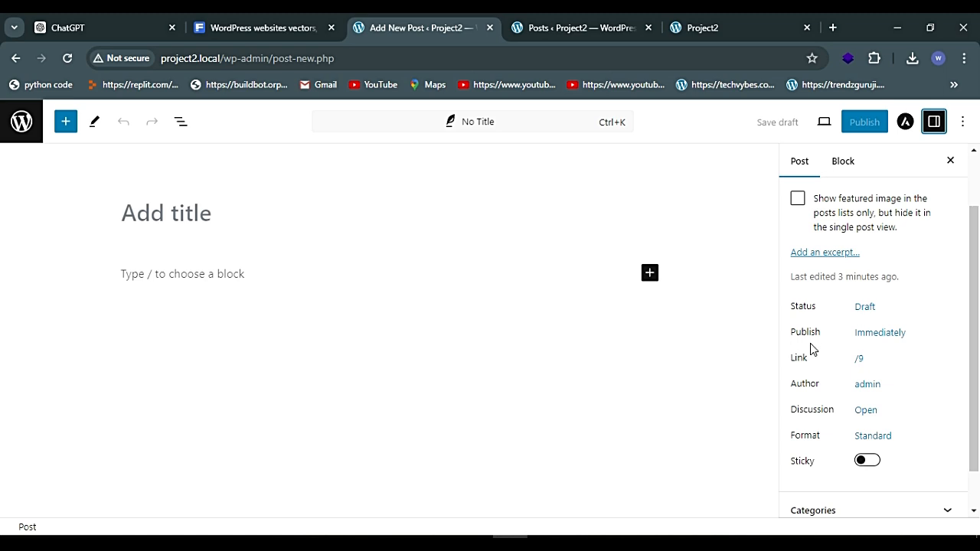
scroll(875, 344, "down", 1)
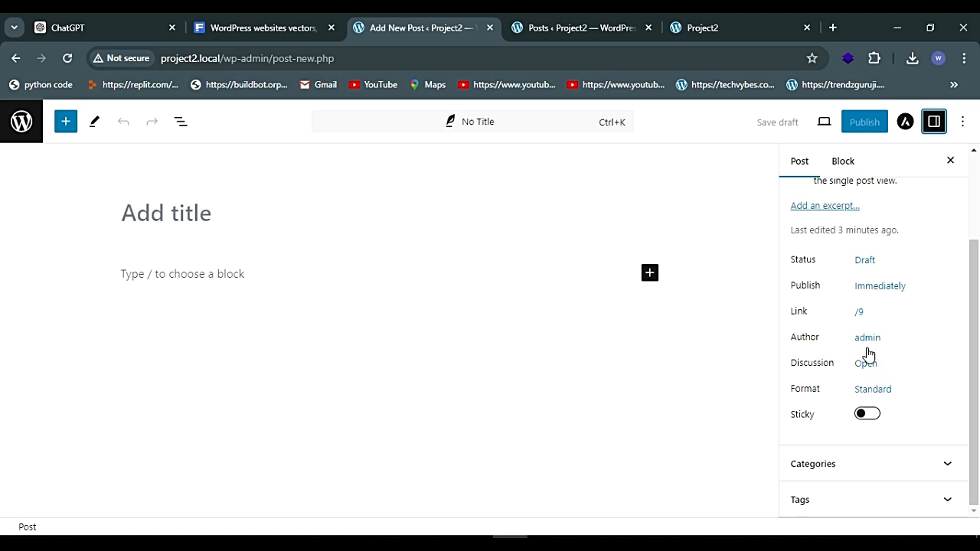
left_click(923, 467)
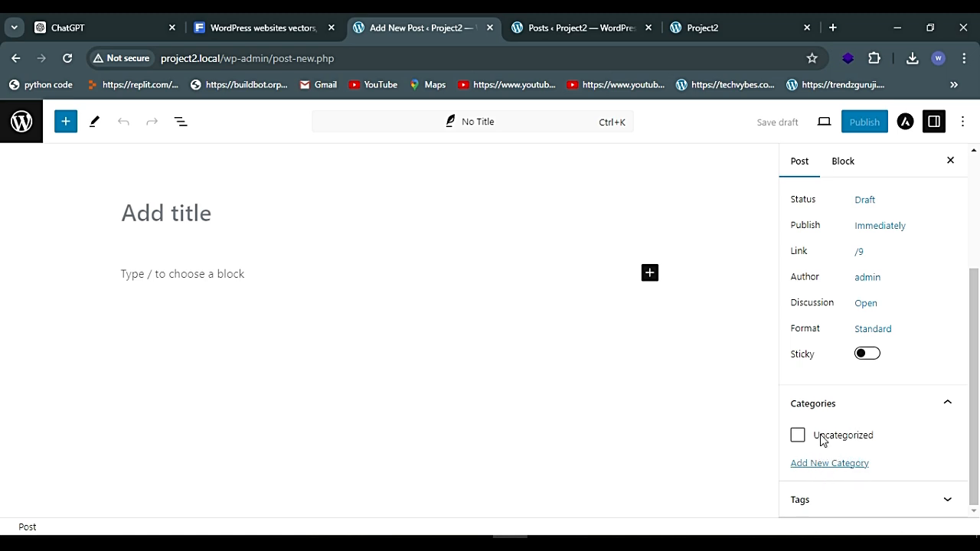
left_click(888, 499)
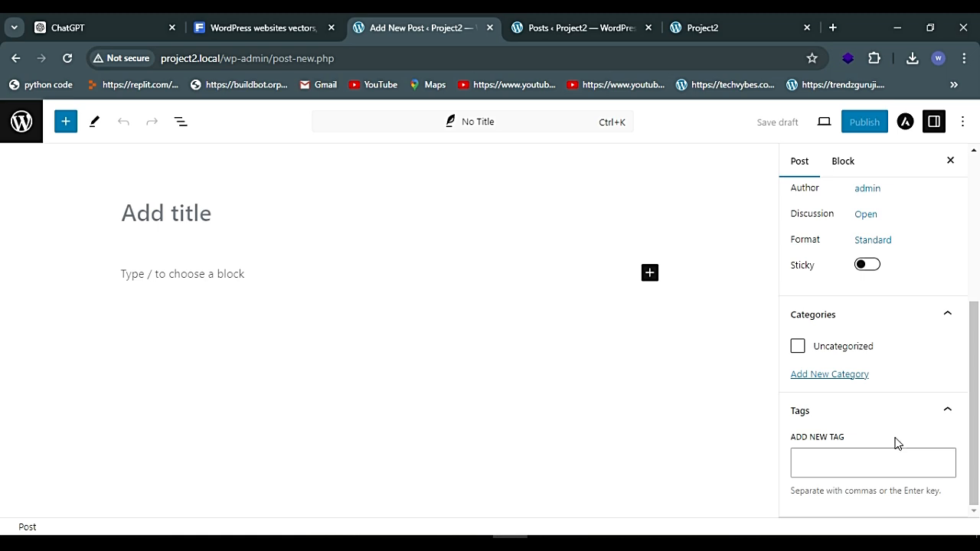
scroll(898, 444, "up", 5)
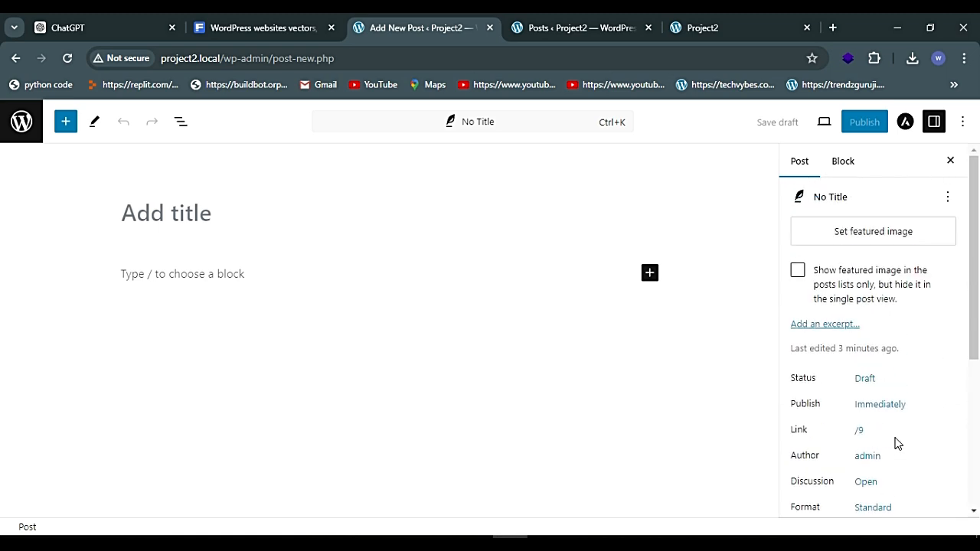
left_click(849, 162)
left_click(798, 166)
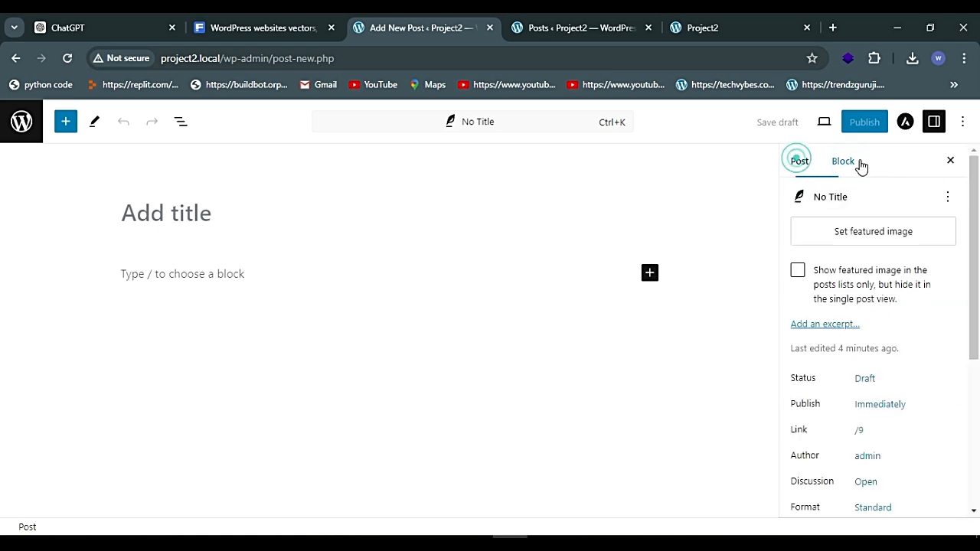
Step: Examine the editor's additional options for view modes, editor type, plugins and tools
left_click(965, 125)
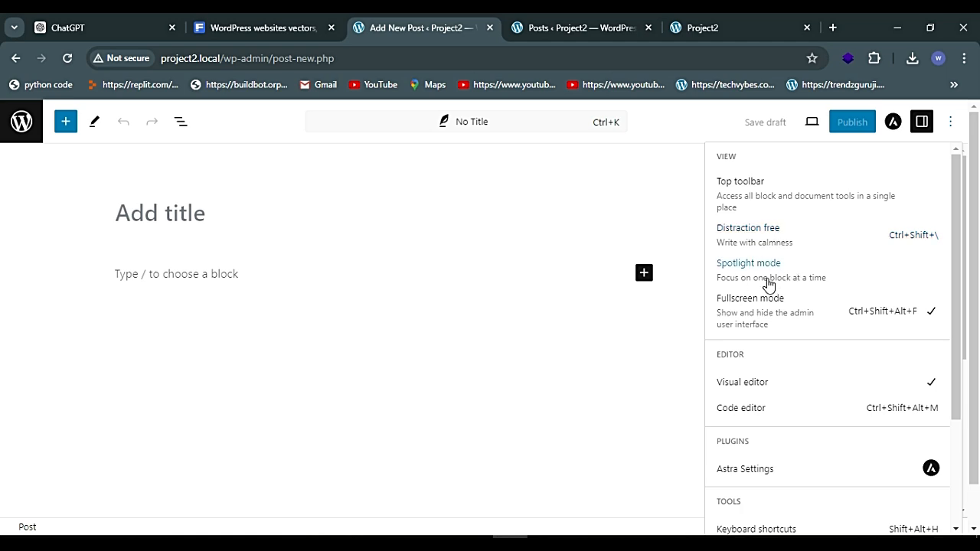
scroll(796, 276, "down", 2)
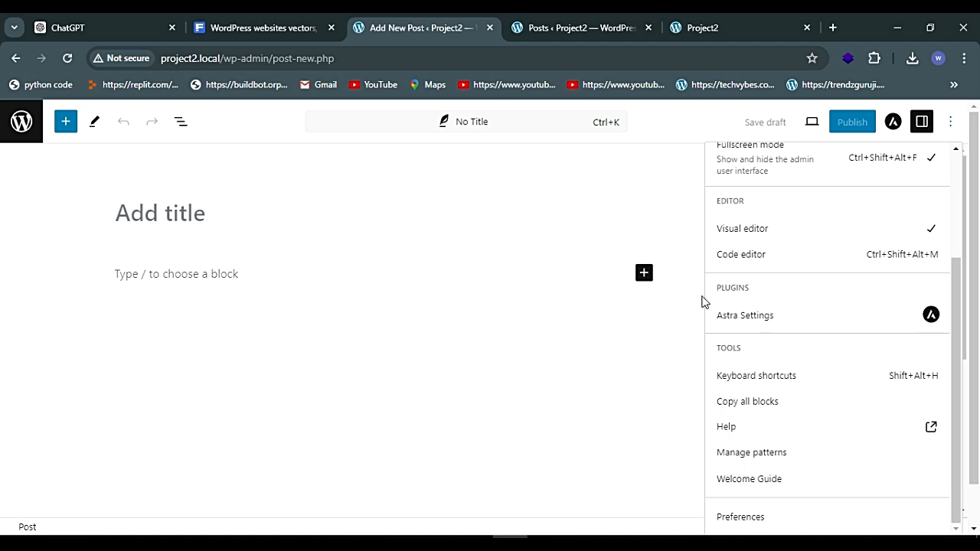
left_click(951, 121)
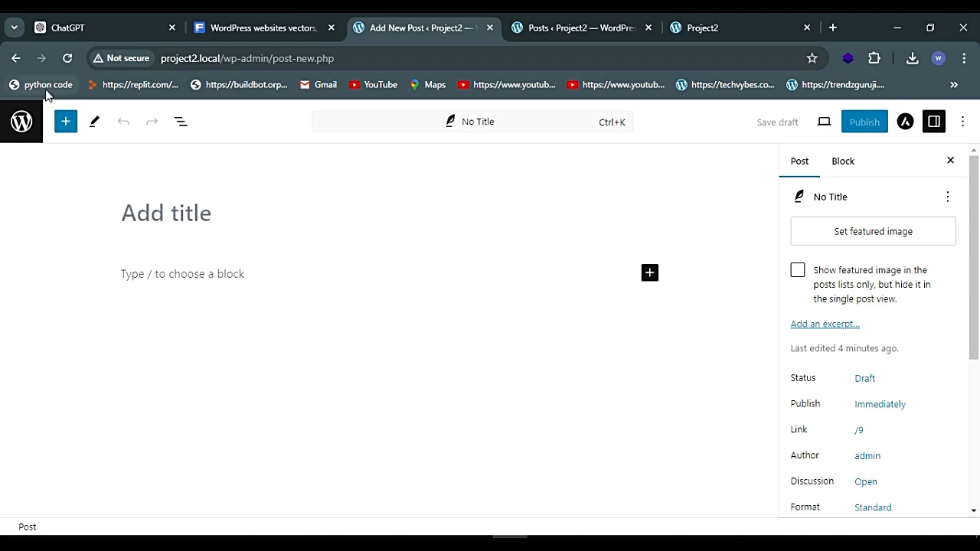
Step: Switch to ChatGPT, skim the generated article and copy its title "WordPress Theme Development: A Comprehensive Guide"
left_click(100, 28)
left_click(302, 285)
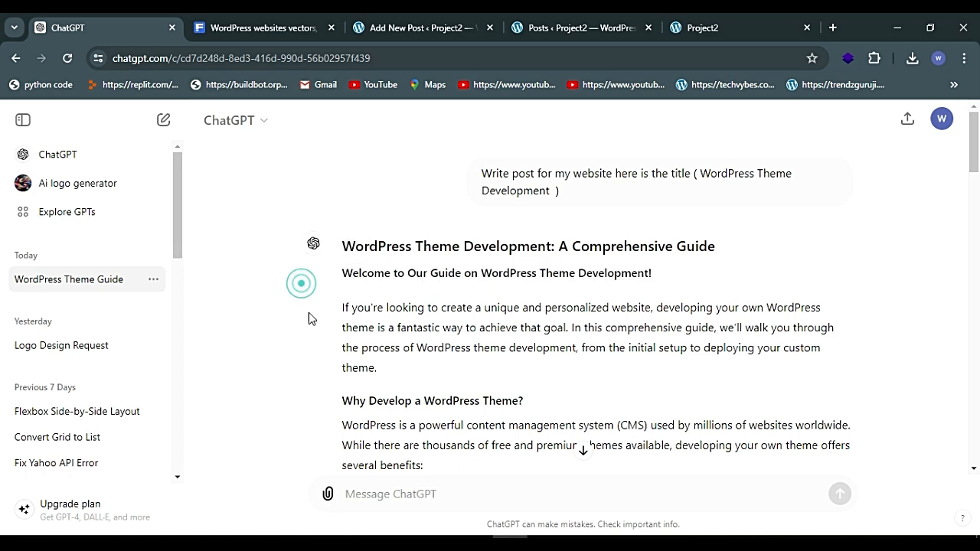
scroll(429, 301, "down", 8)
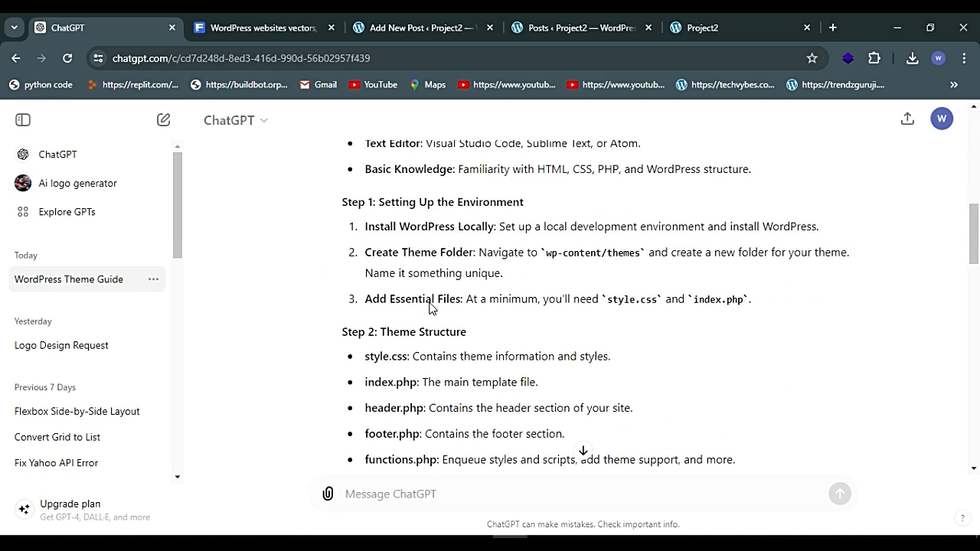
scroll(431, 308, "up", 8)
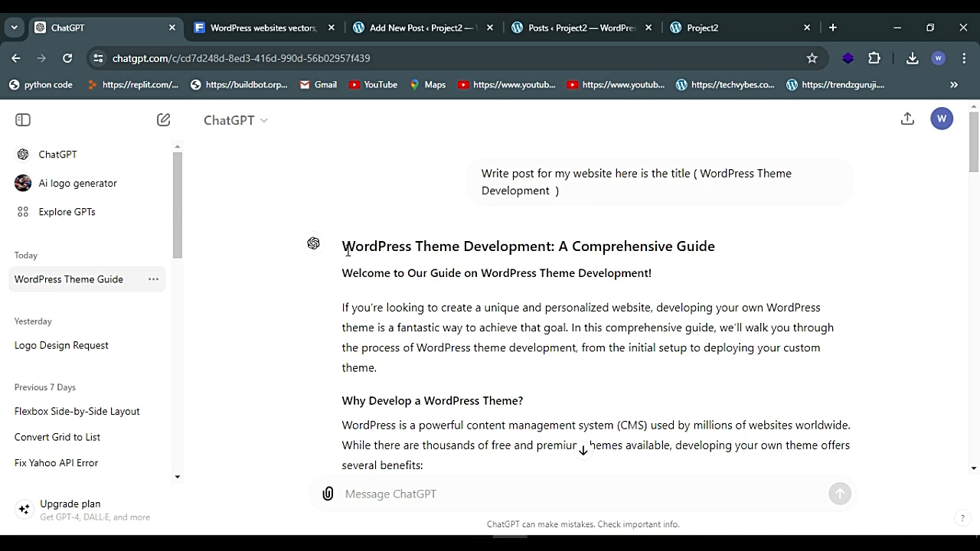
left_click_drag(341, 247, 722, 256)
right_click(678, 254)
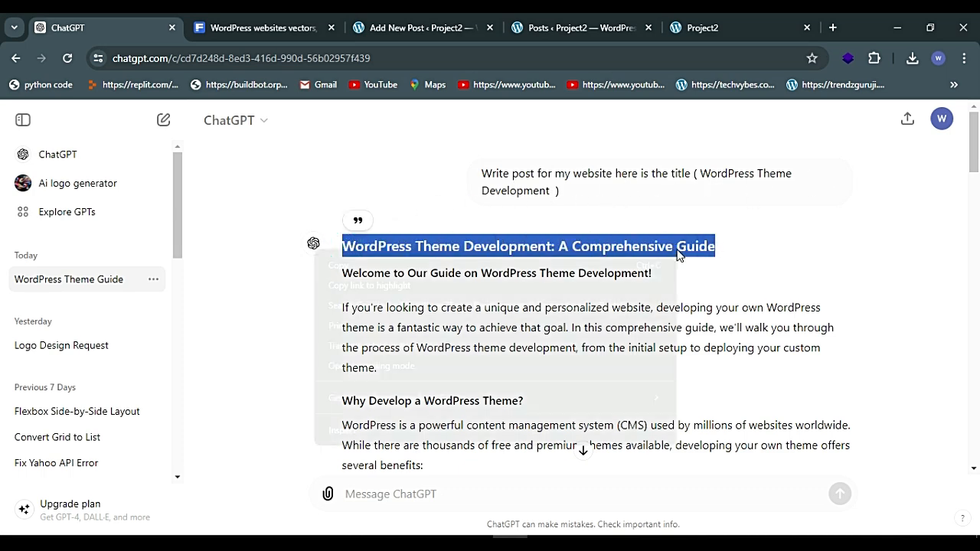
left_click(465, 269)
Step: Return to the new post's editor and paste the copied text as the post's title
left_click(602, 20)
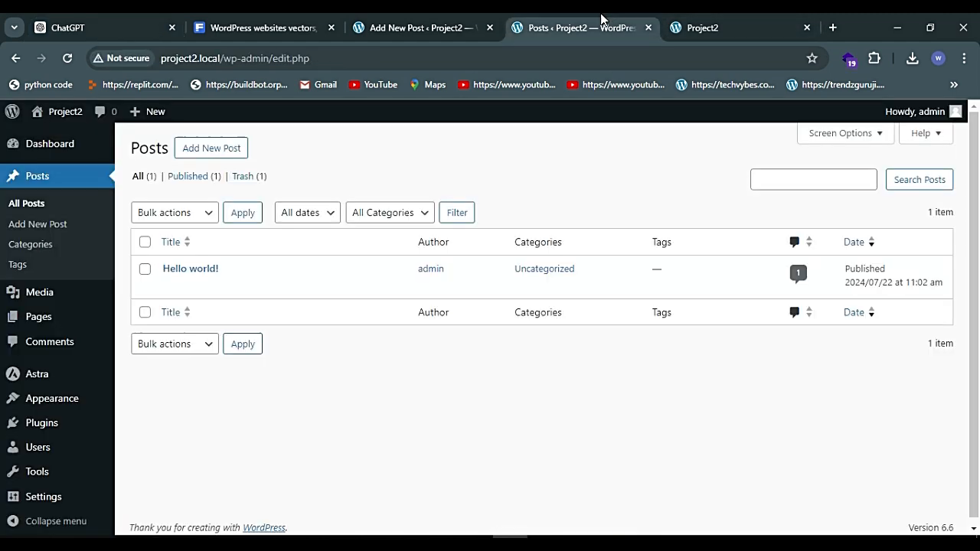
left_click(447, 26)
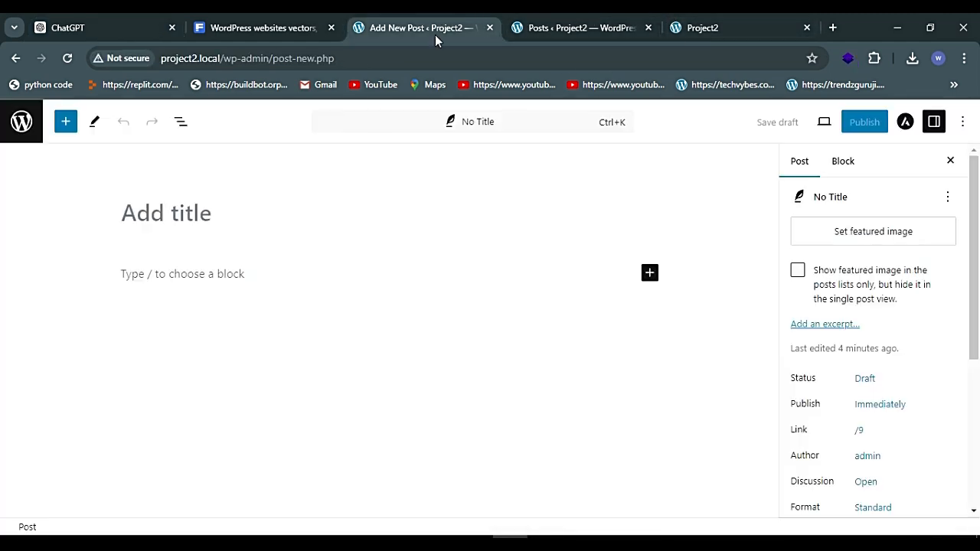
left_click(212, 212)
key("ctrl+v")
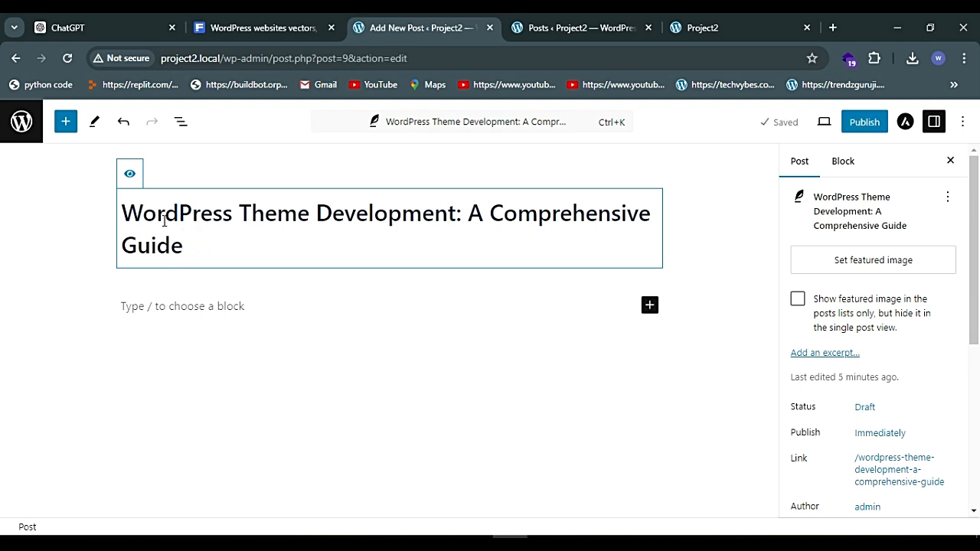
Step: Copy the line "Welcome to Our Guide on WordPress Theme Development!" from the ChatGPT article and return to the post's editor
left_click(55, 23)
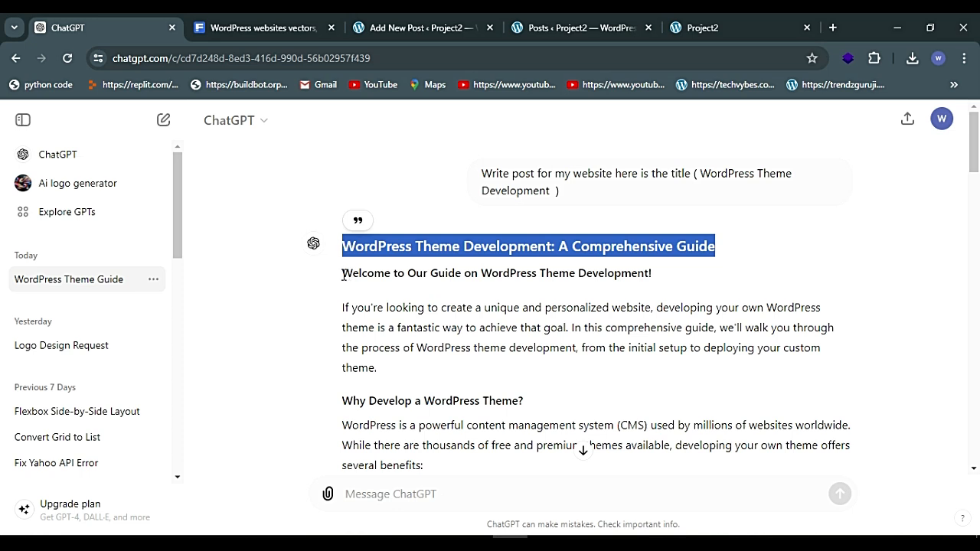
left_click_drag(344, 275, 654, 280)
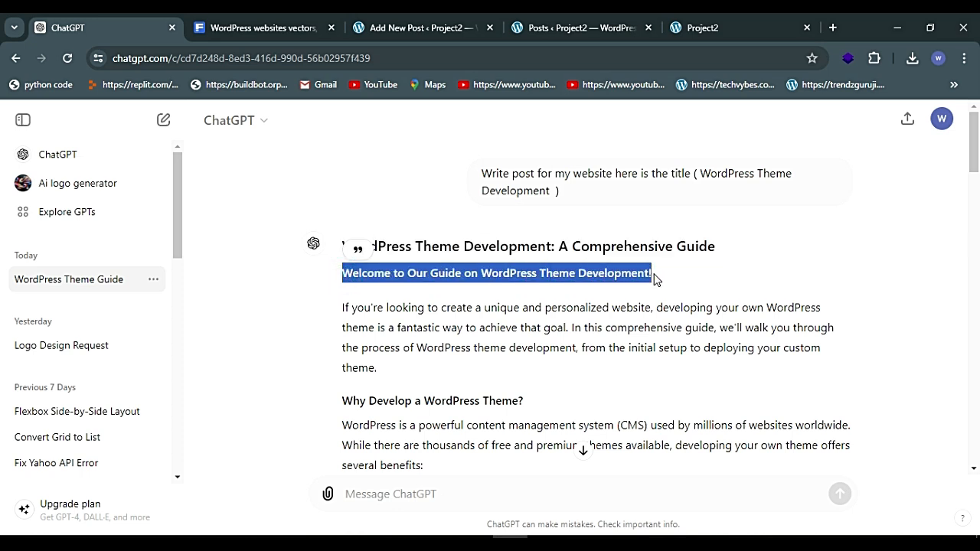
left_click(447, 21)
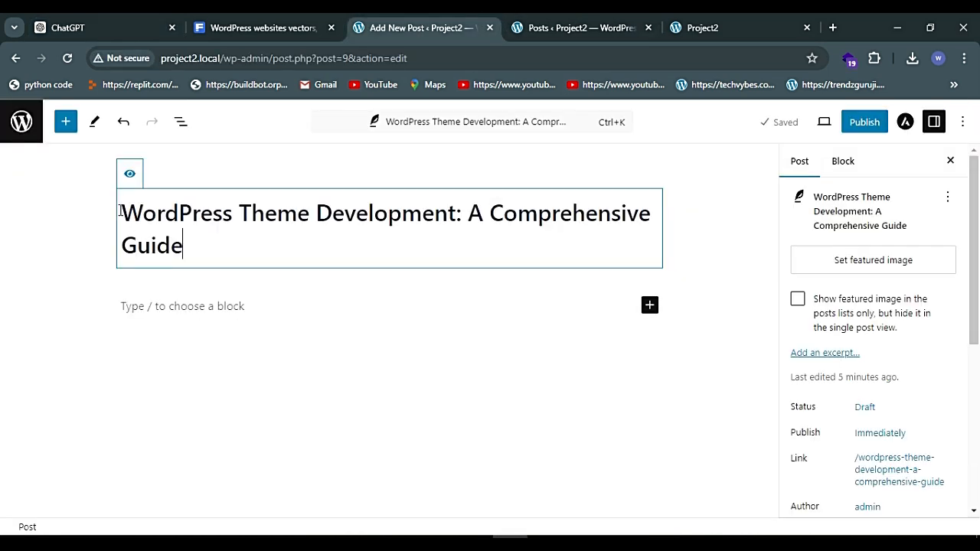
Step: Insert a level 2 Heading block below the post title and paste the copied welcome line into it
left_click(67, 124)
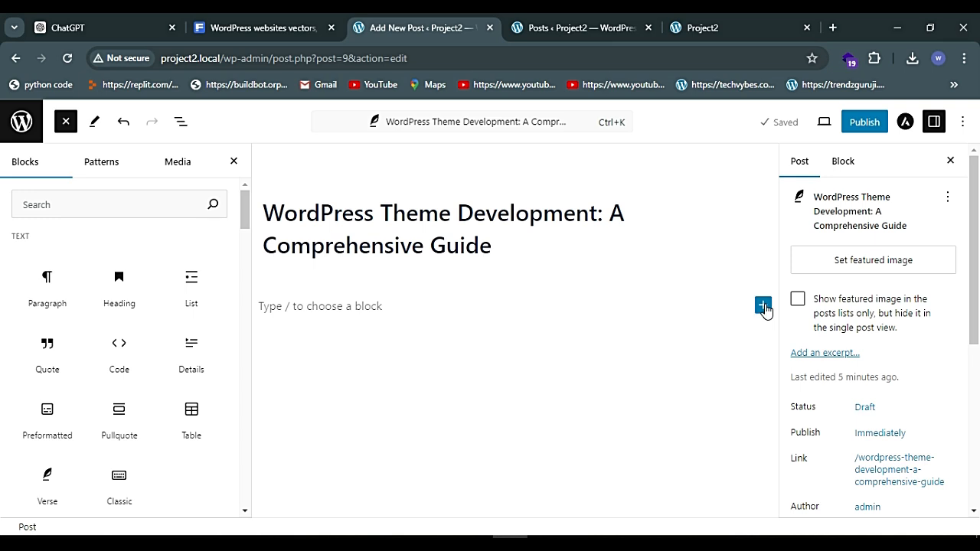
left_click(125, 306)
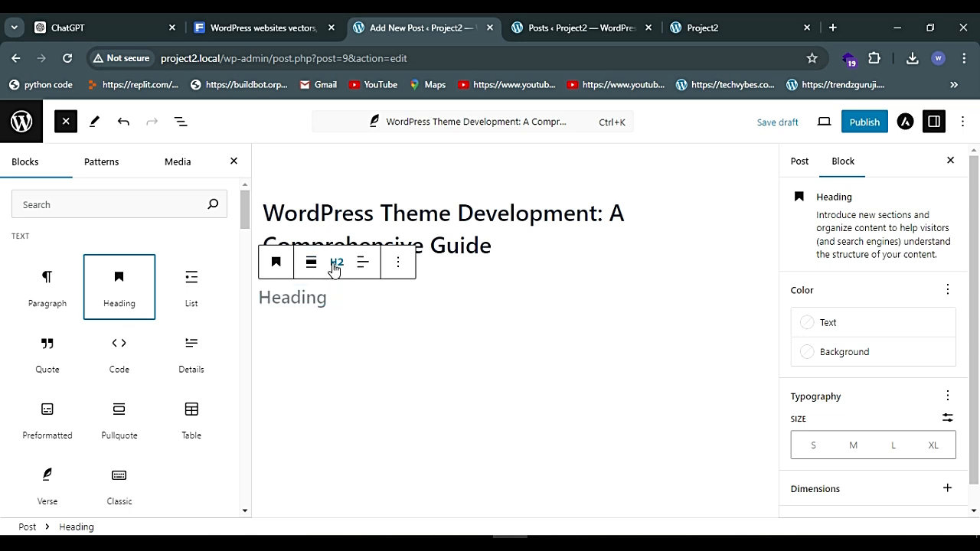
left_click(337, 264)
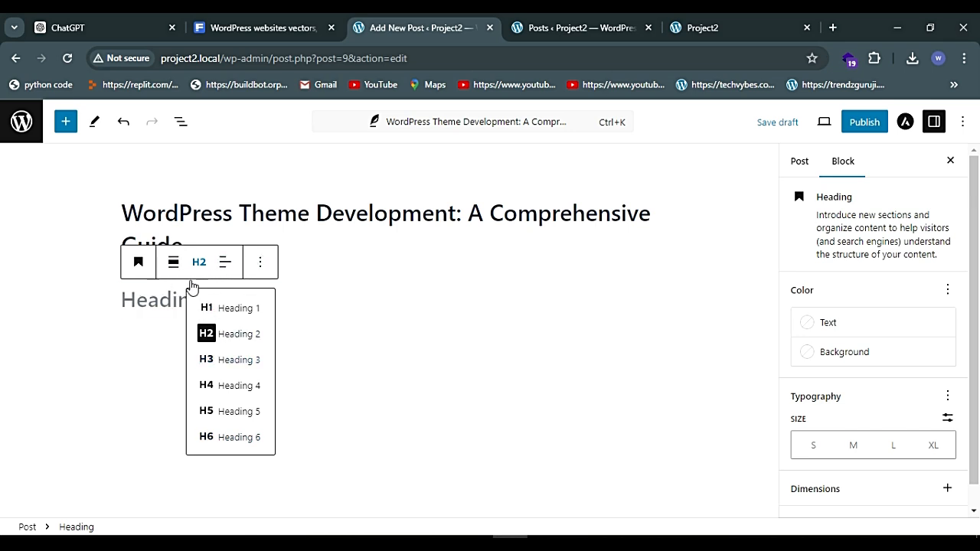
left_click(154, 301)
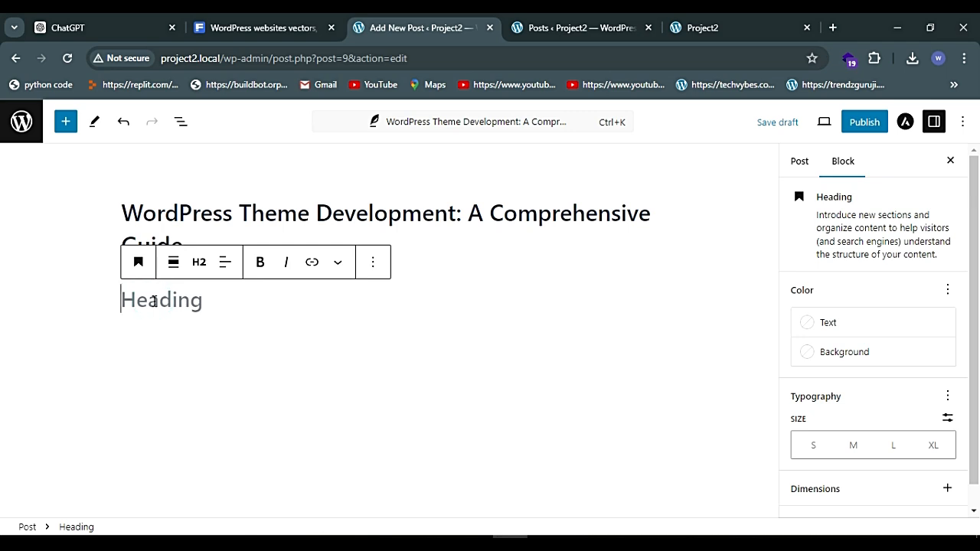
key("ctrl+v")
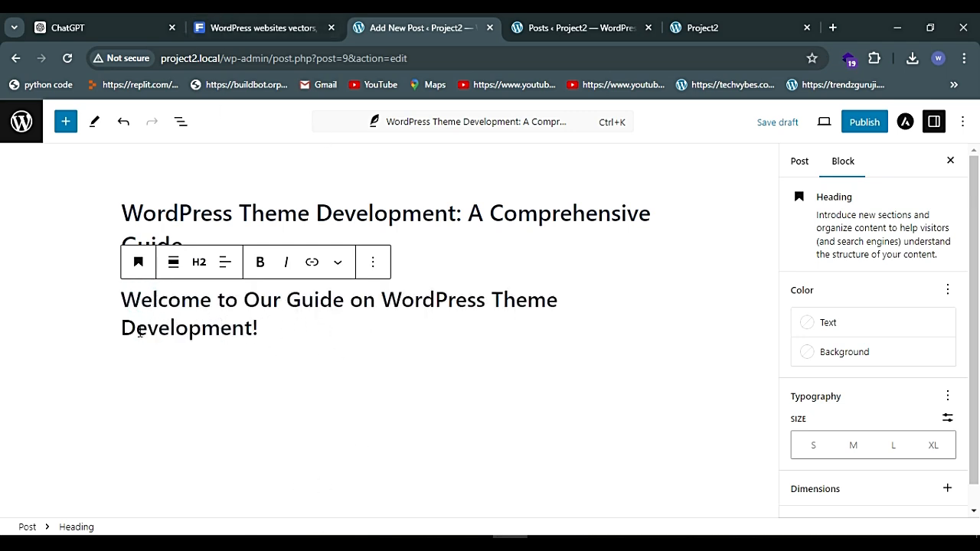
left_click(149, 29)
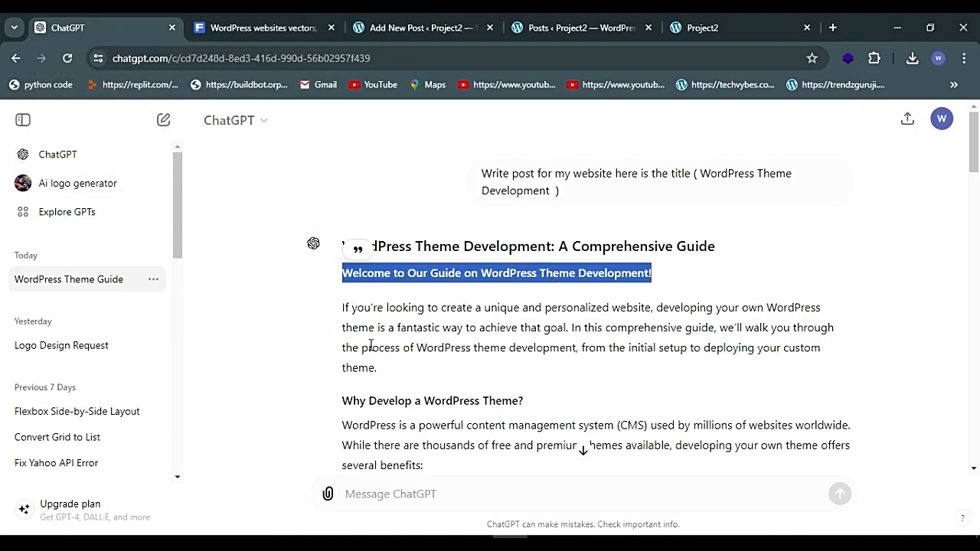
left_click(556, 20)
left_click(422, 23)
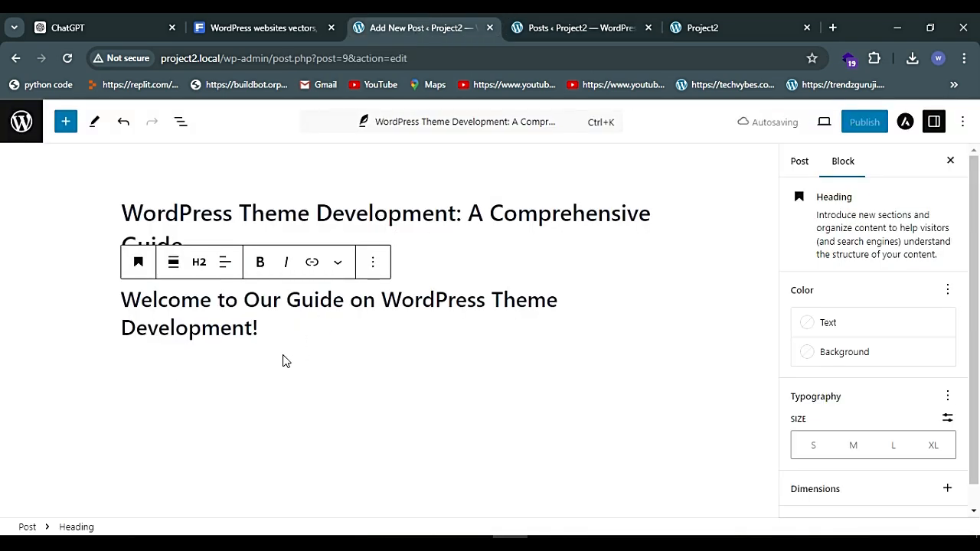
Step: Start a new block below the welcome heading and make it an Image block
key("Return")
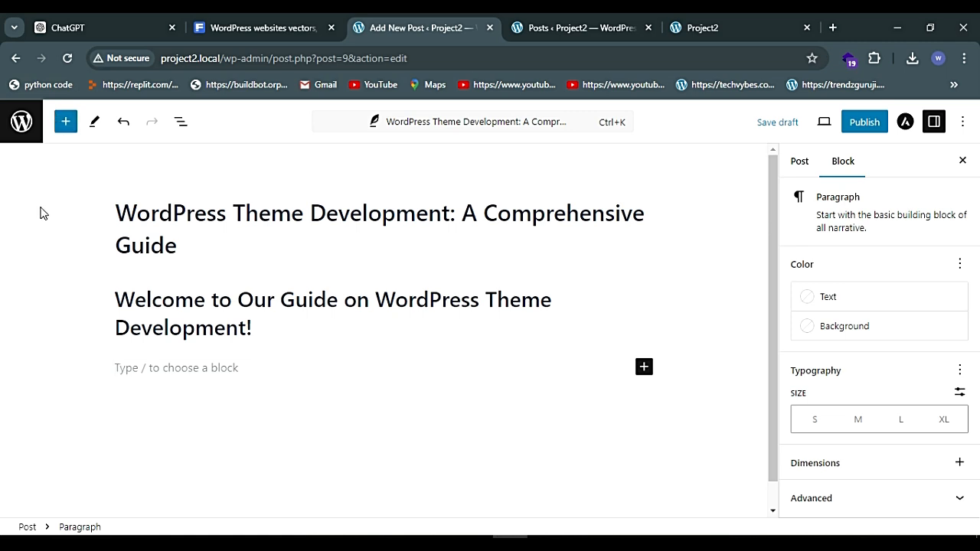
left_click(644, 367)
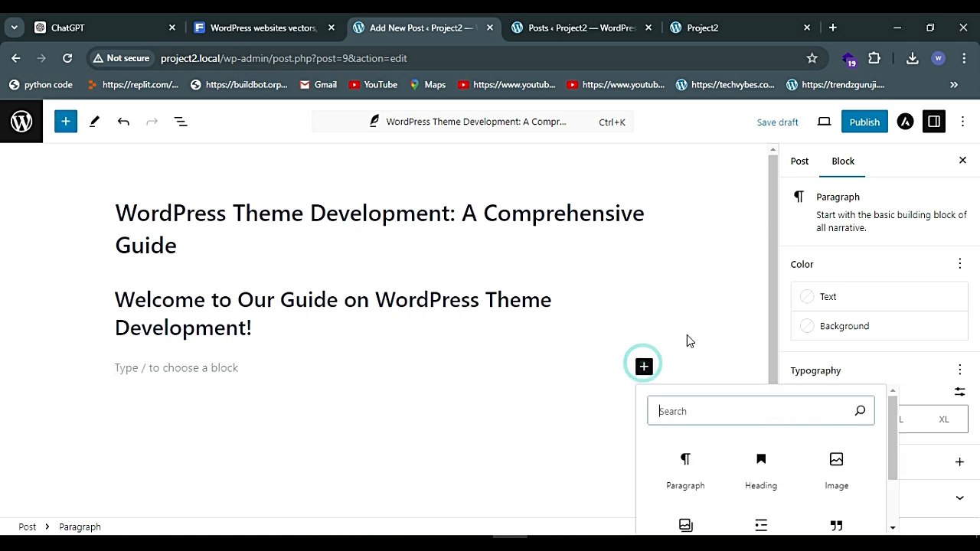
scroll(757, 466, "down", 2)
scroll(759, 466, "up", 2)
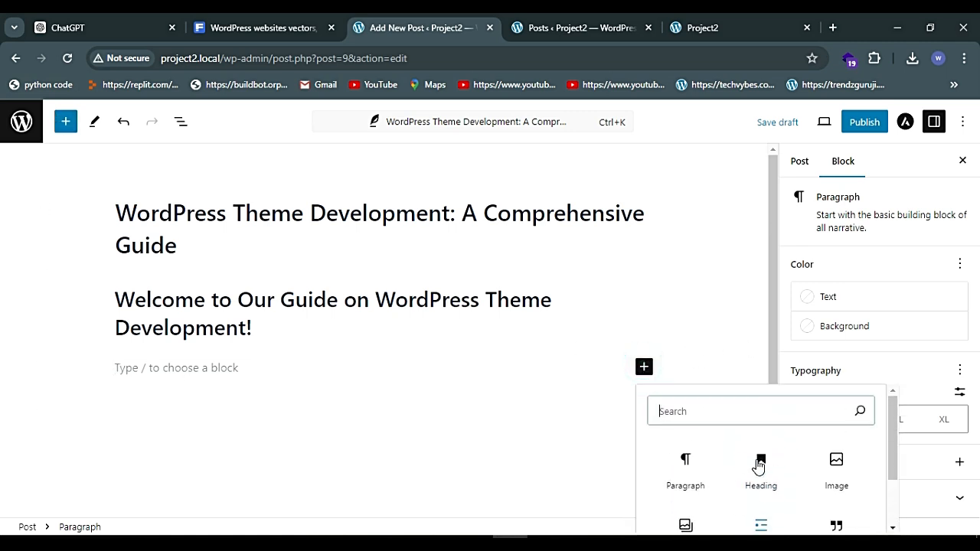
scroll(758, 466, "down", 2)
scroll(758, 466, "up", 2)
left_click(837, 465)
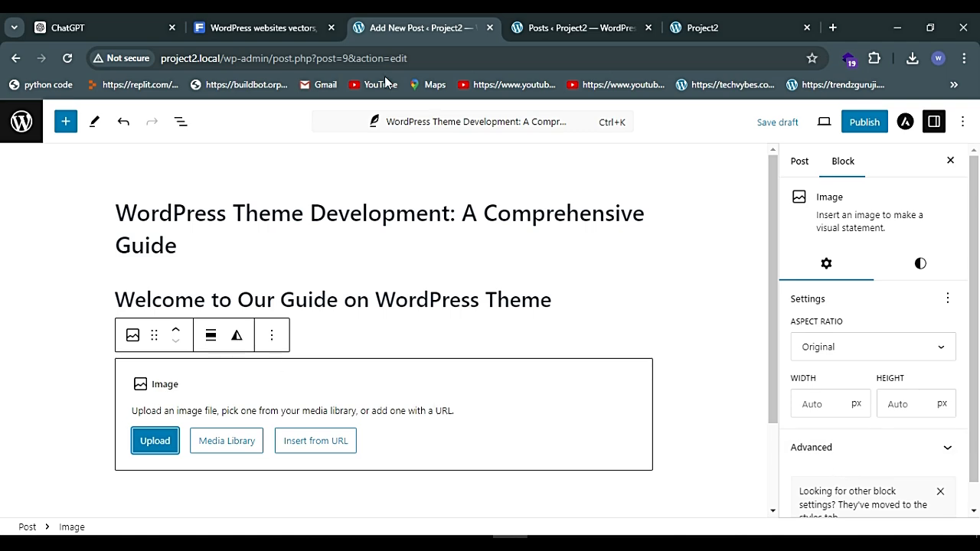
Step: Switch to the Freepik results for WordPress websites and check the browser's recent downloads for the web design image
left_click(279, 23)
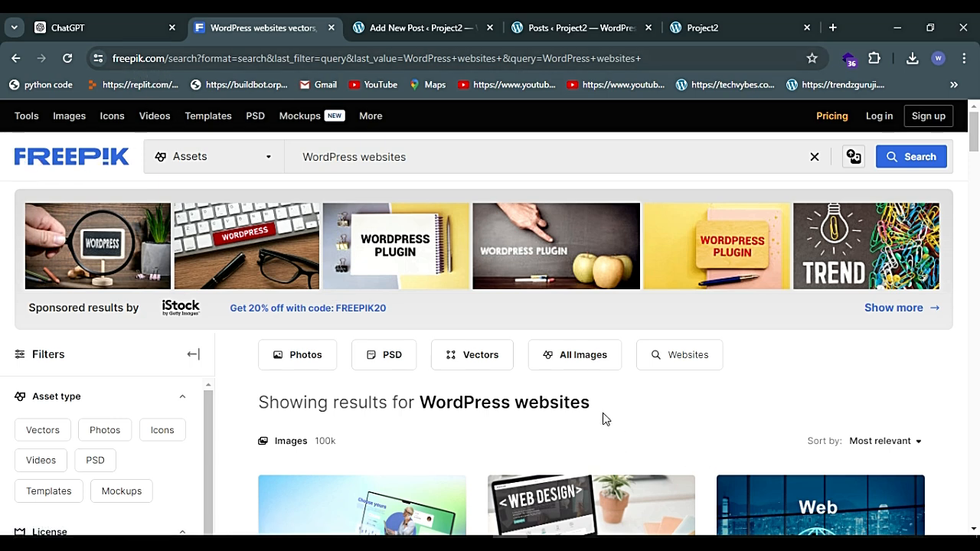
scroll(603, 419, "down", 3)
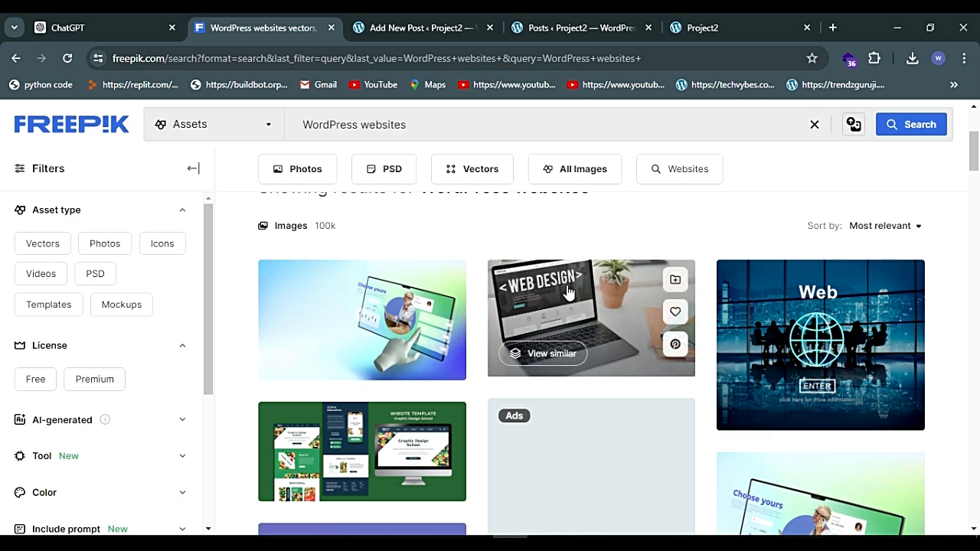
left_click(917, 59)
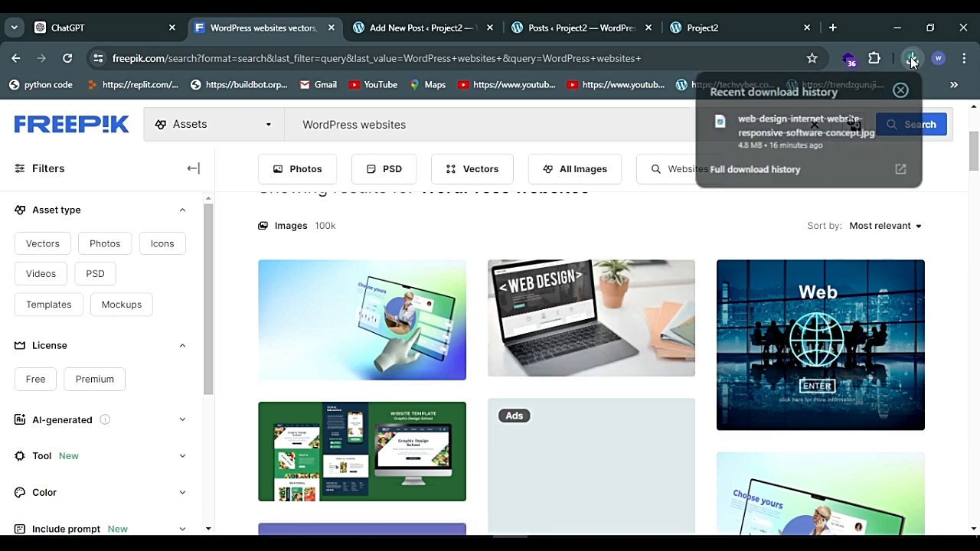
Step: Return to the post editor and upload web-design-internet-website-responsive-software-concept from the Downloads folder into the Image block
left_click(423, 26)
left_click(155, 441)
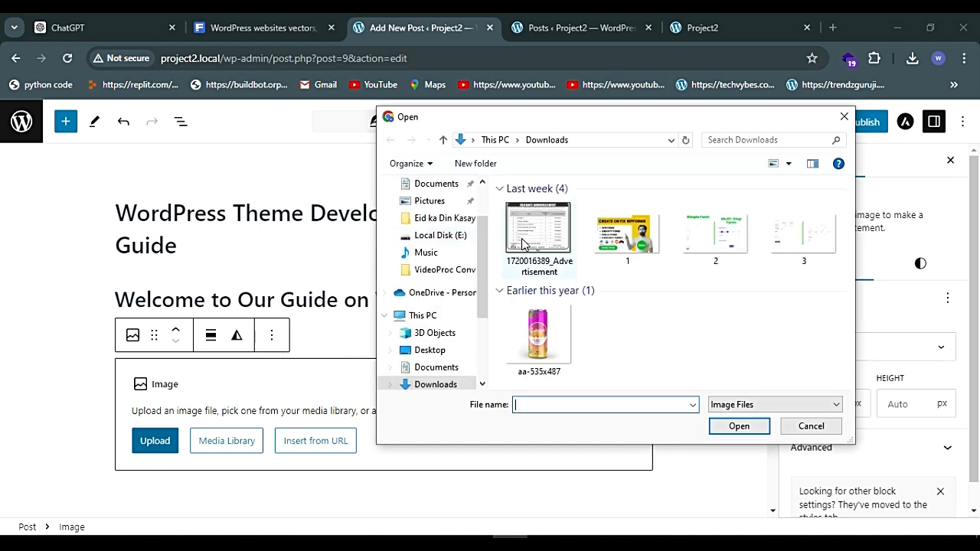
scroll(440, 249, "up", 2)
left_click(437, 229)
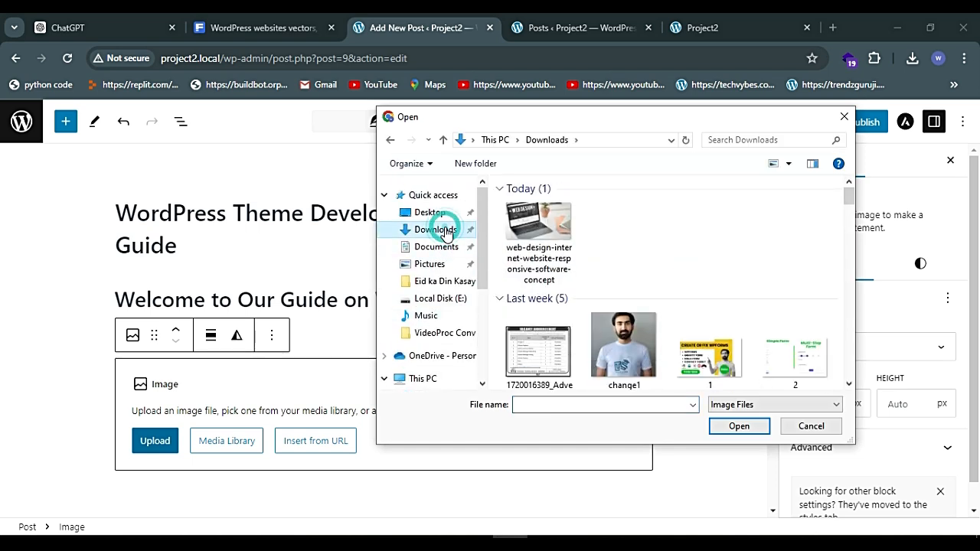
left_click(553, 229)
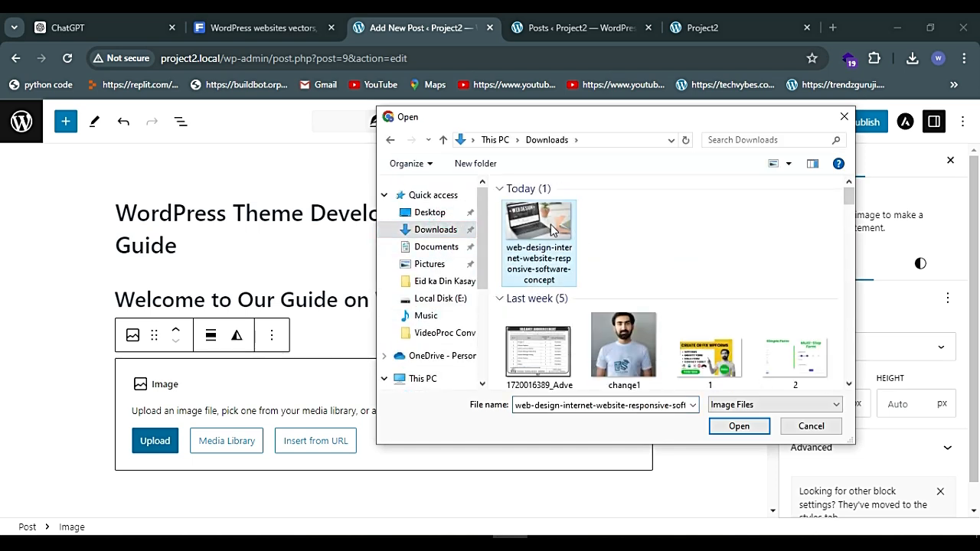
left_click(739, 427)
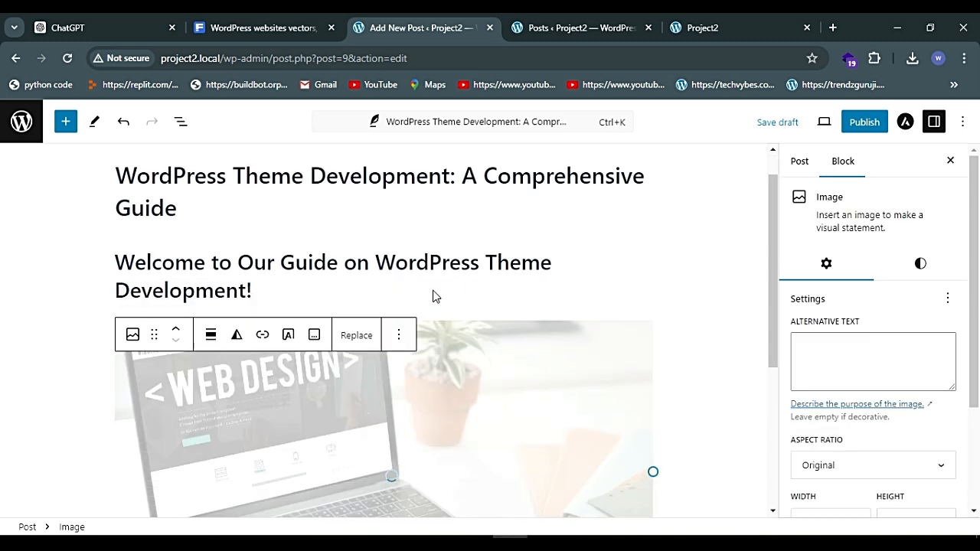
Step: Delete the caption "Web Design Internet Website Responsive Software Concept" below the uploaded image
scroll(432, 296, "down", 3)
scroll(432, 296, "up", 1)
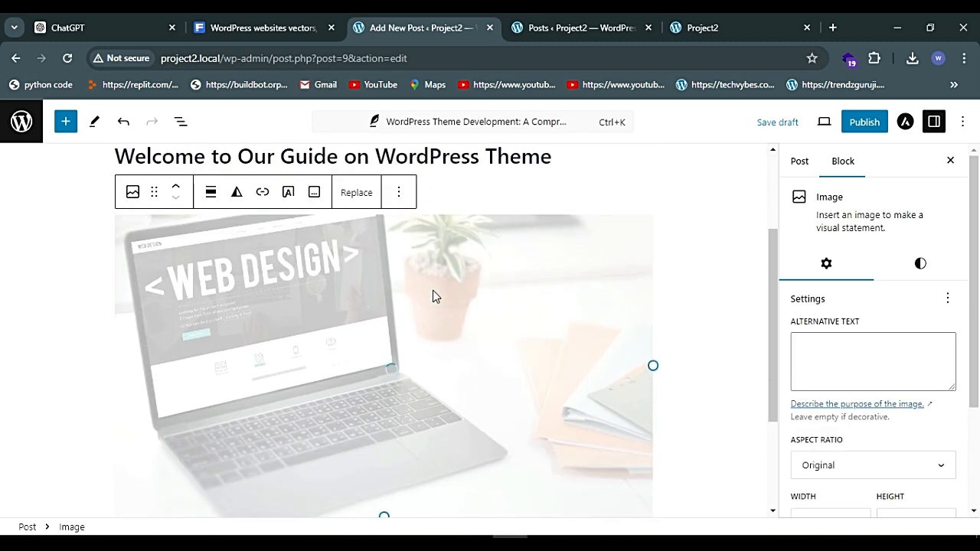
scroll(260, 274, "down", 2)
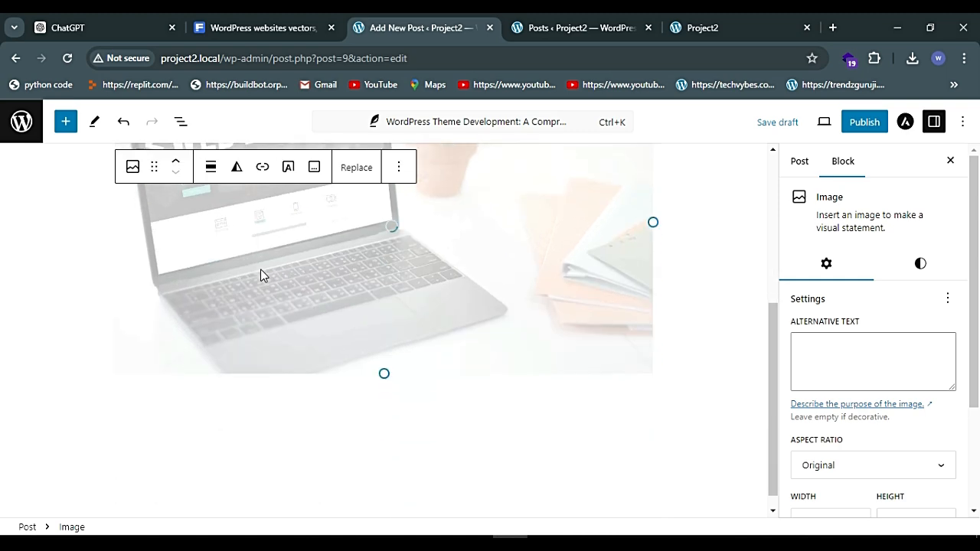
scroll(260, 274, "up", 1)
scroll(310, 258, "up", 1)
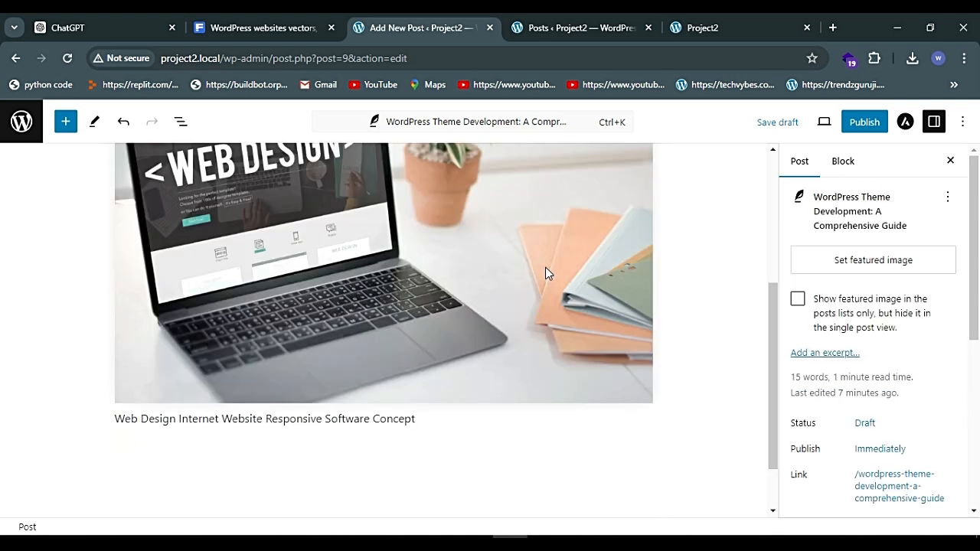
scroll(545, 267, "up", 3)
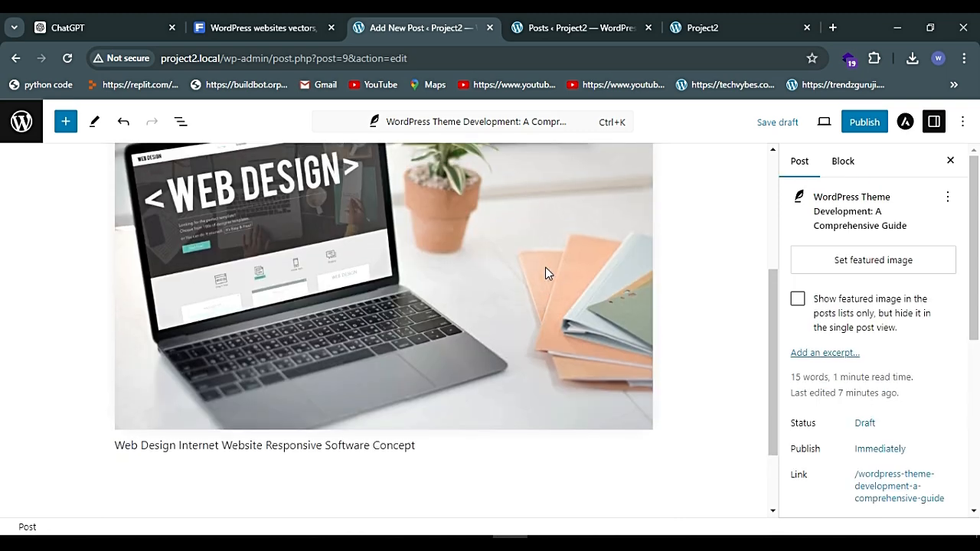
left_click(365, 356)
scroll(365, 357, "down", 4)
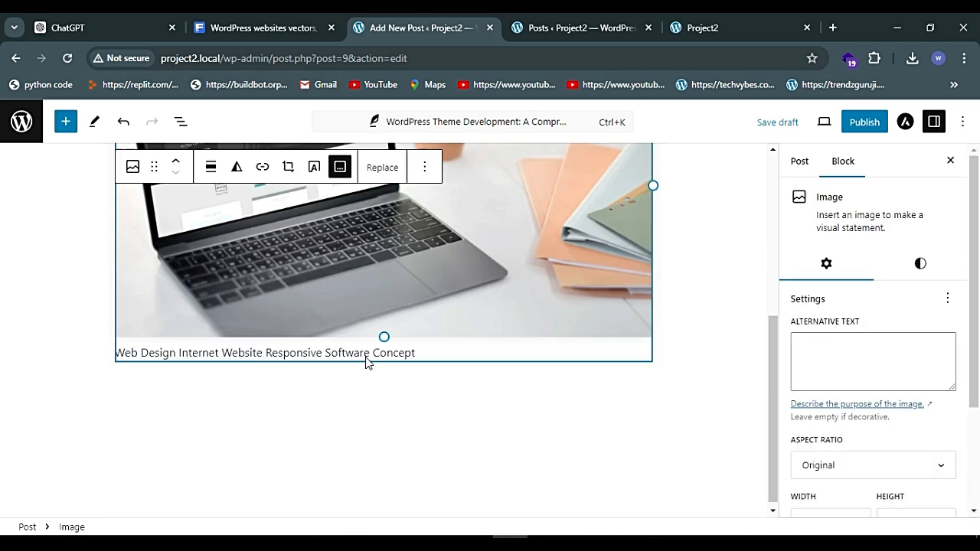
left_click_drag(418, 348, 110, 359)
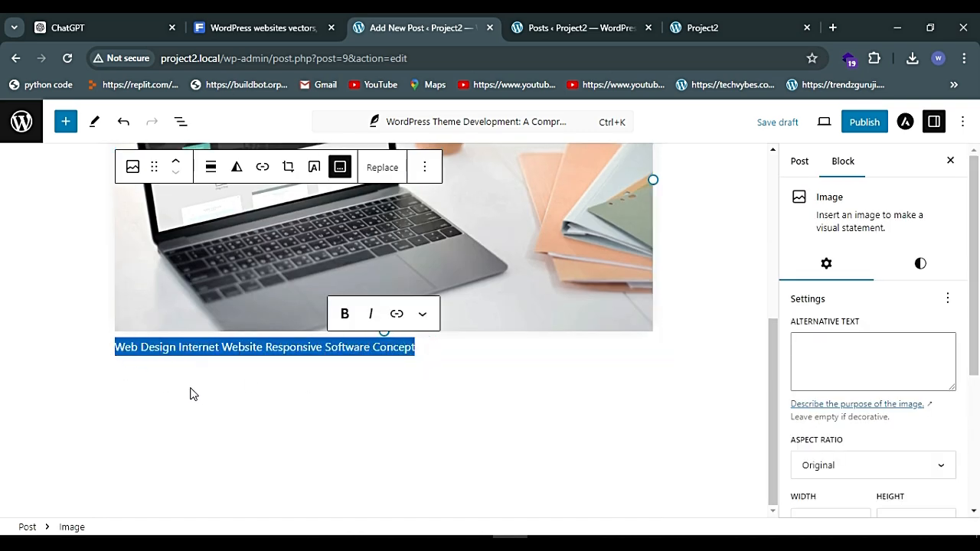
key("BackSpace")
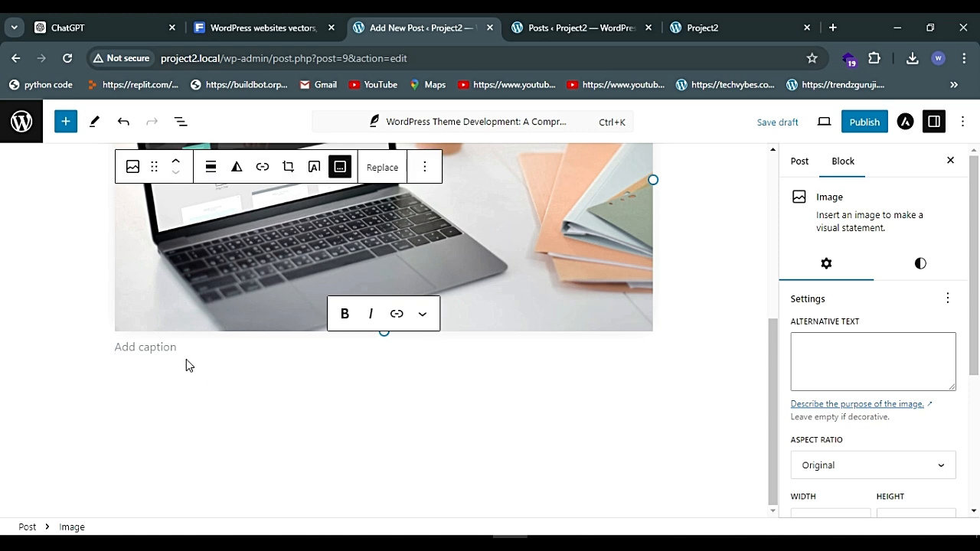
Step: Try the Wide width, Full width, Align left and Align center options on the image and set its alignment back to None
scroll(378, 289, "up", 5)
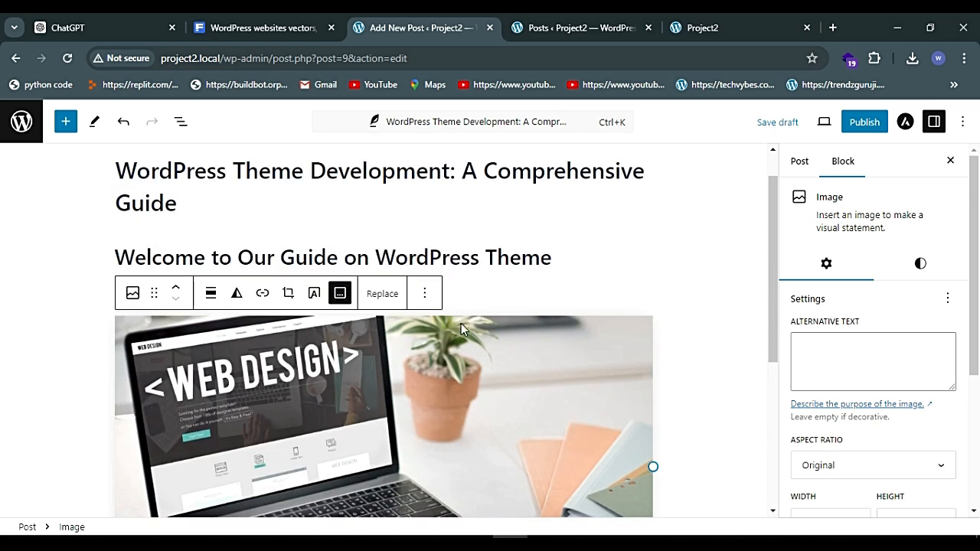
left_click(335, 332)
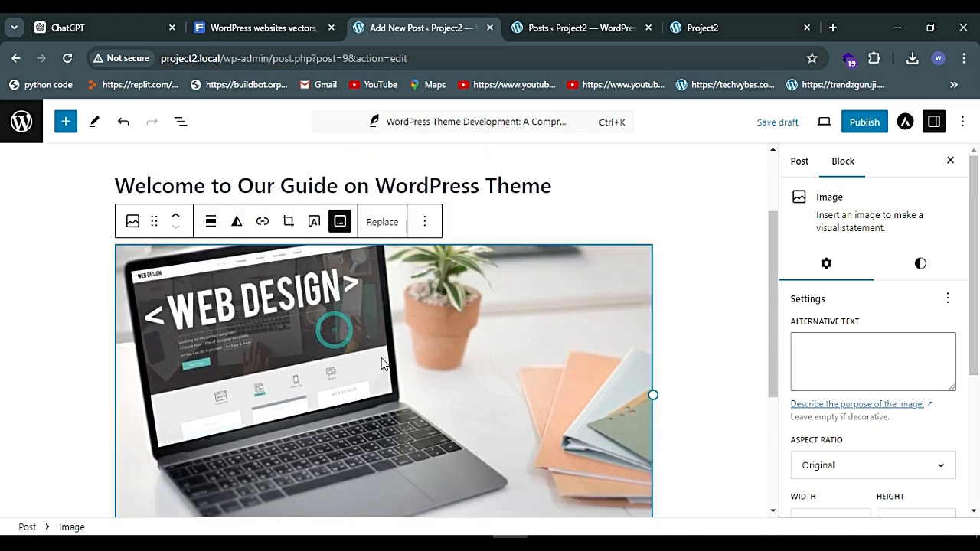
left_click(210, 222)
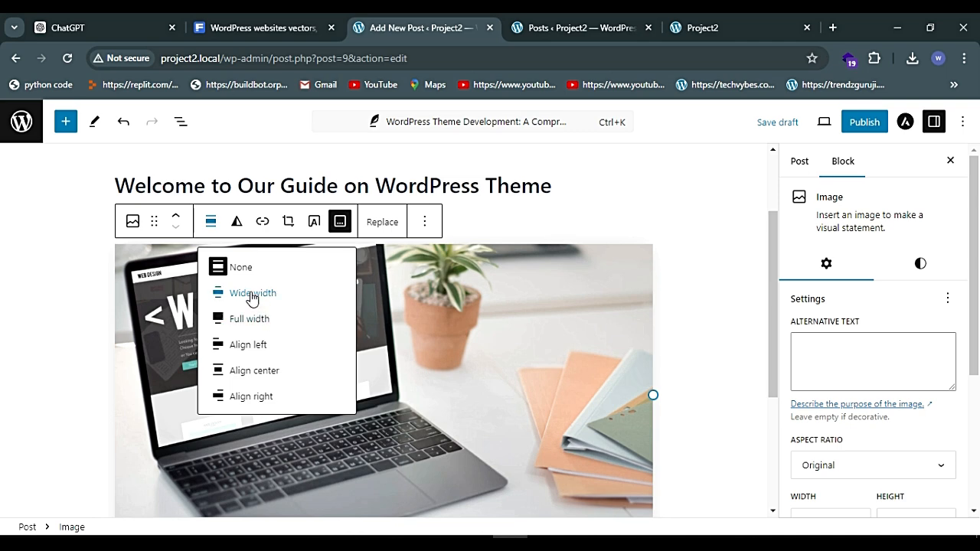
left_click(253, 296)
left_click(210, 222)
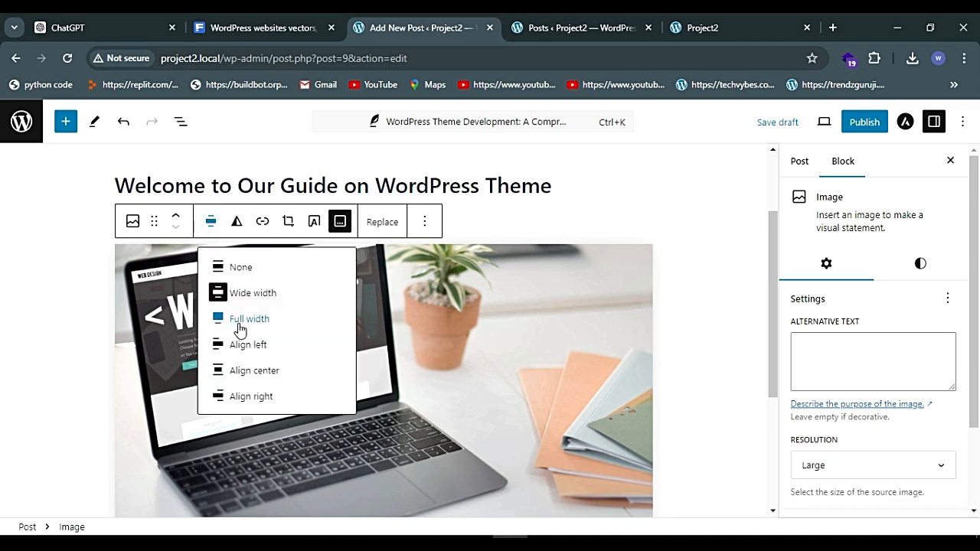
left_click(238, 323)
left_click(210, 222)
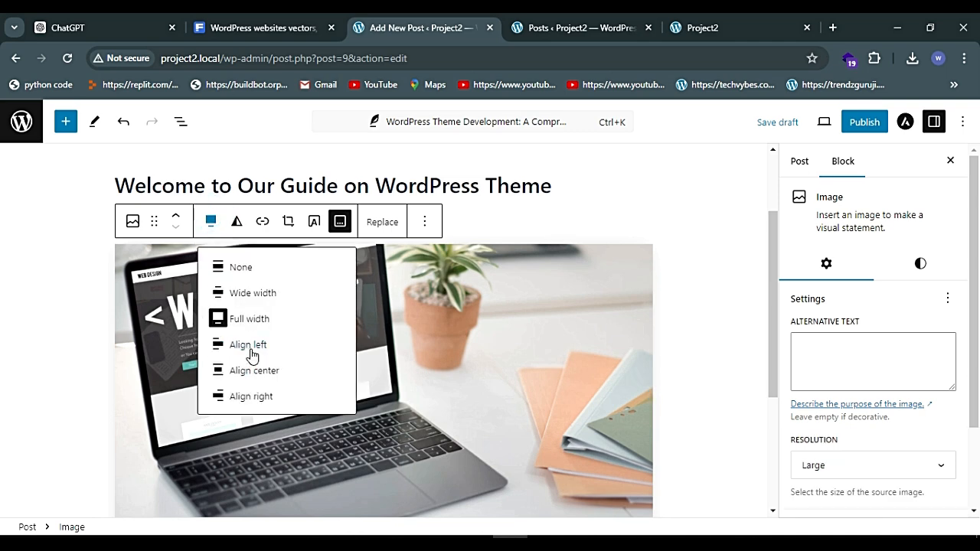
left_click(250, 345)
left_click(215, 237)
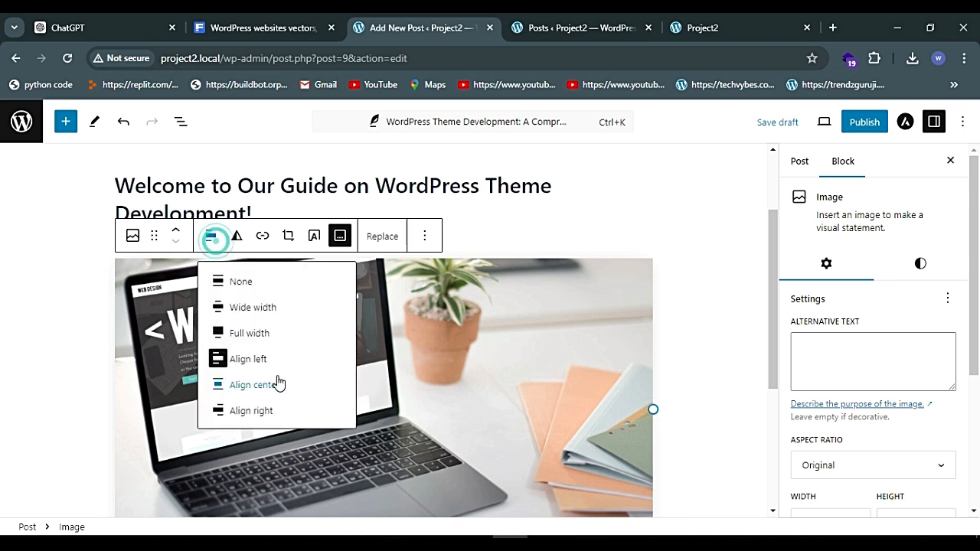
left_click(258, 384)
left_click(210, 222)
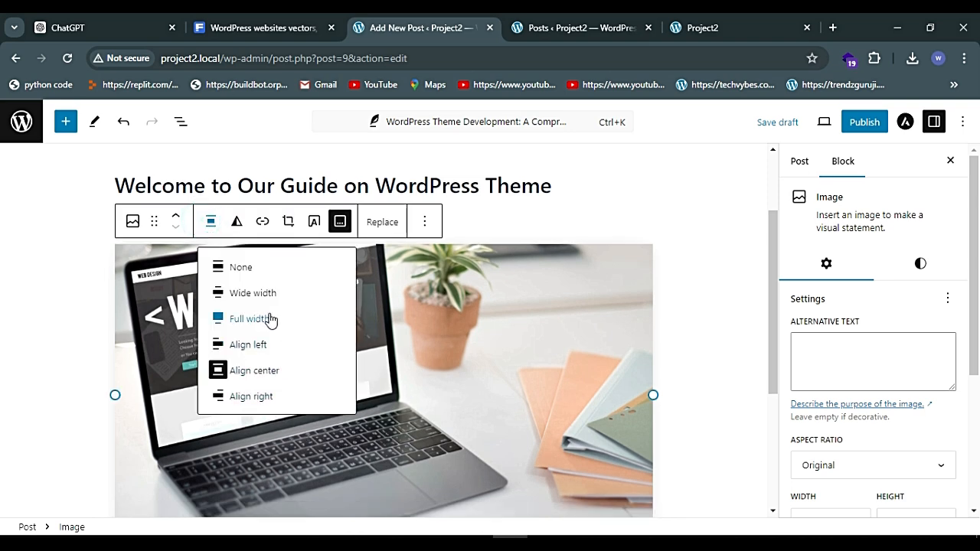
left_click(235, 270)
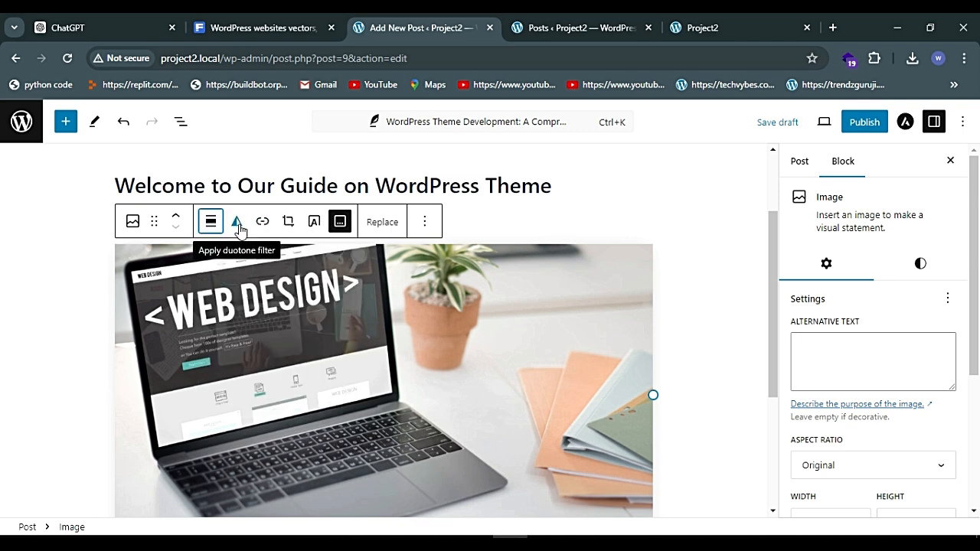
Step: Try the purple-yellow, black-blue, navy-red and black-grey duotone filters on the image
left_click(238, 227)
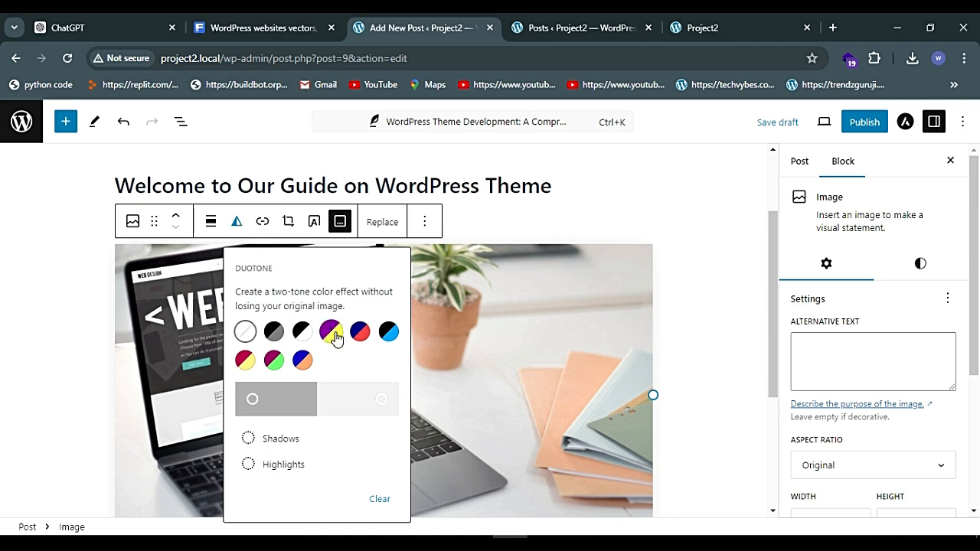
left_click(332, 332)
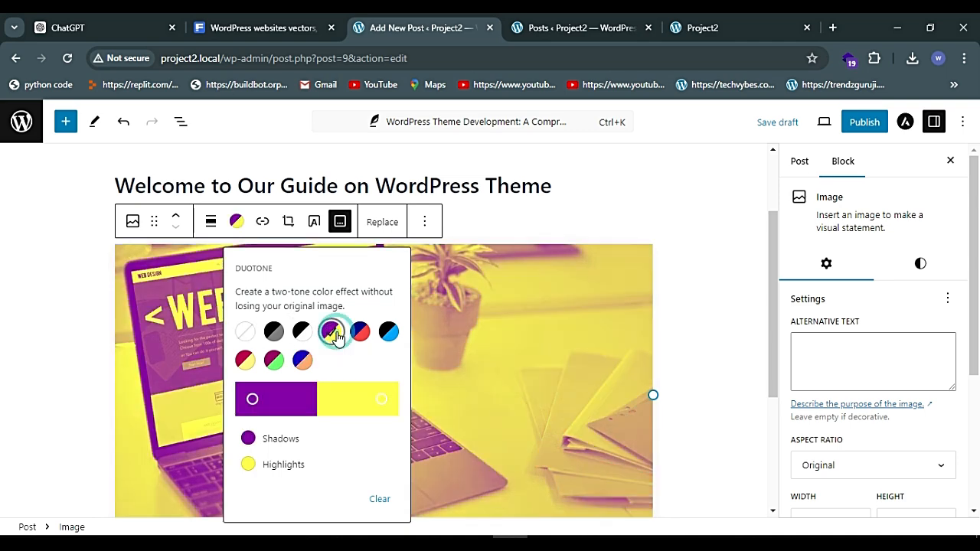
left_click(385, 333)
left_click(358, 333)
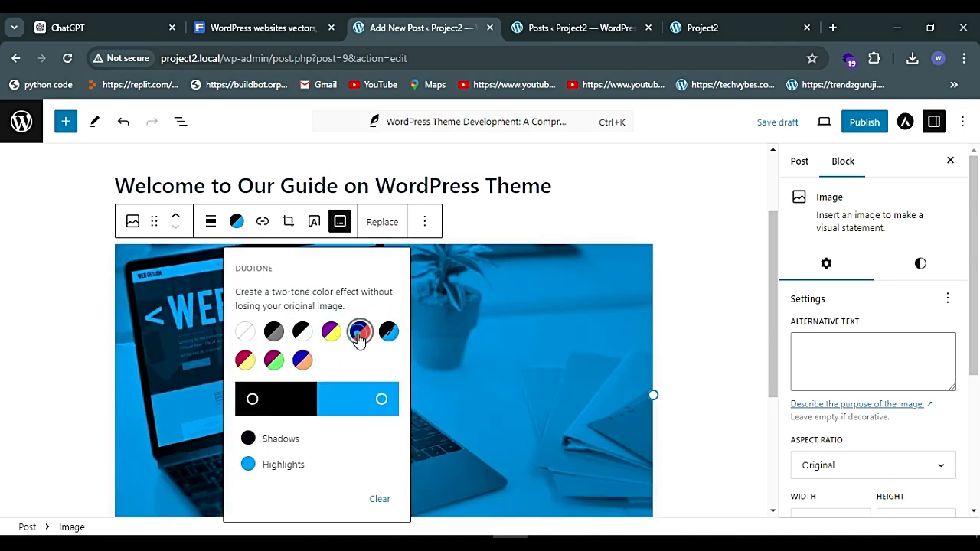
left_click(274, 332)
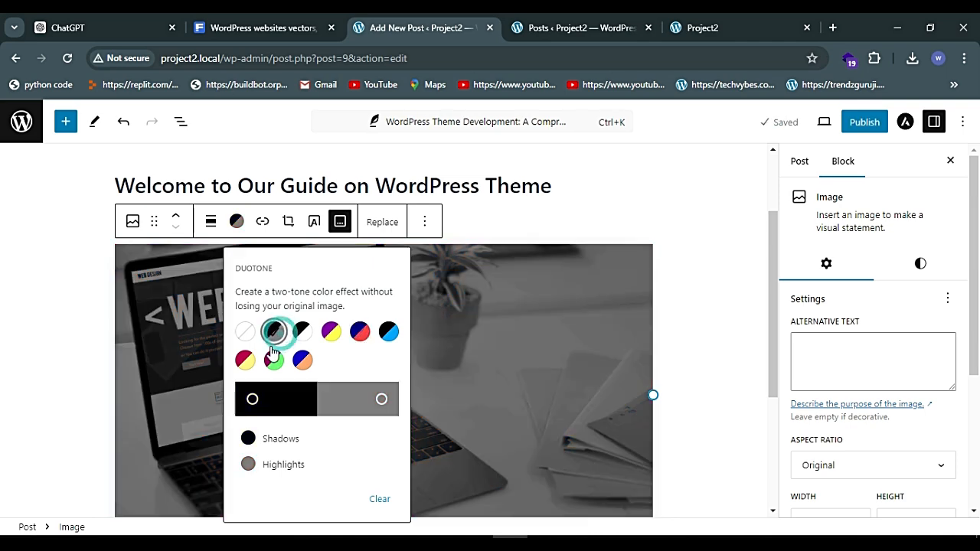
Step: Try yellow as the duotone highlights color and clear the duotone filter from the image
left_click(282, 465)
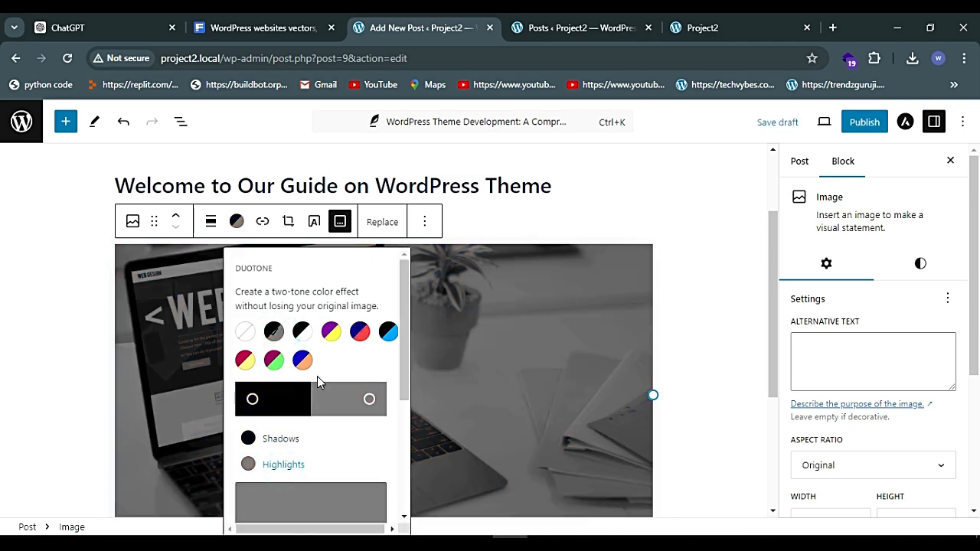
scroll(319, 409, "down", 3)
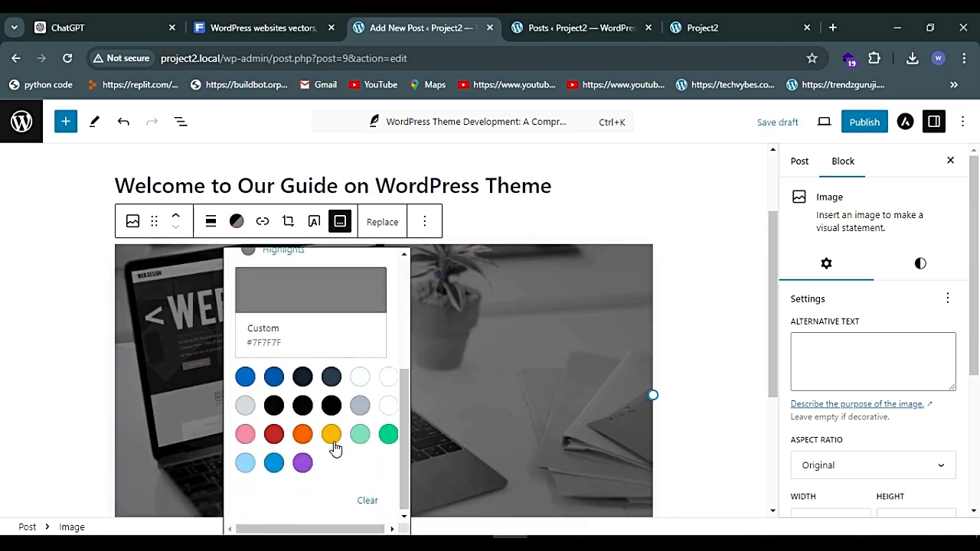
left_click(332, 435)
scroll(341, 376, "up", 5)
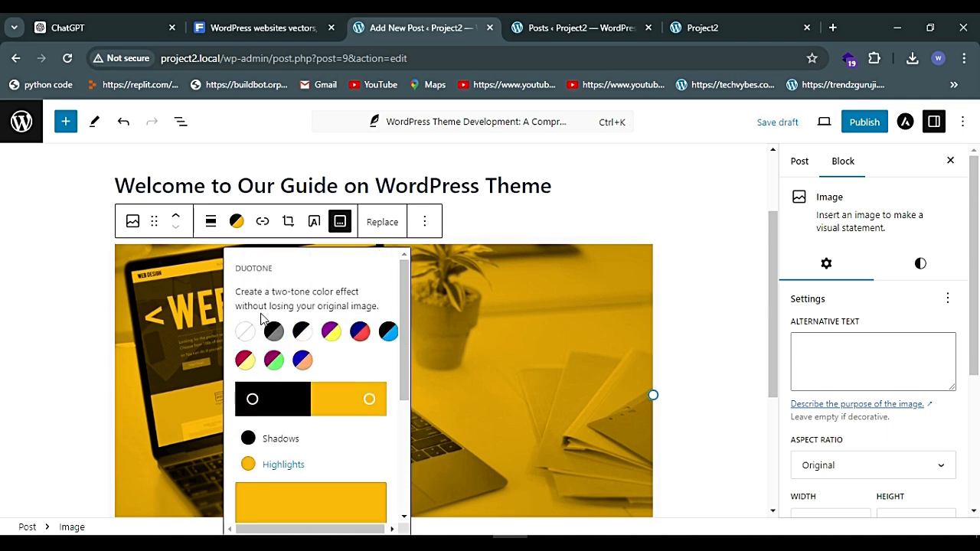
scroll(303, 378, "down", 5)
left_click(368, 499)
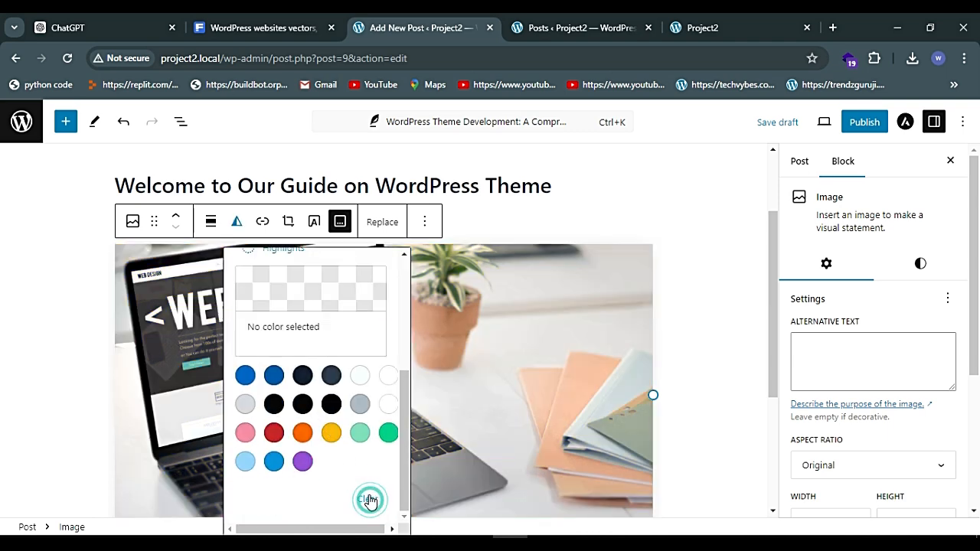
scroll(336, 319, "up", 3)
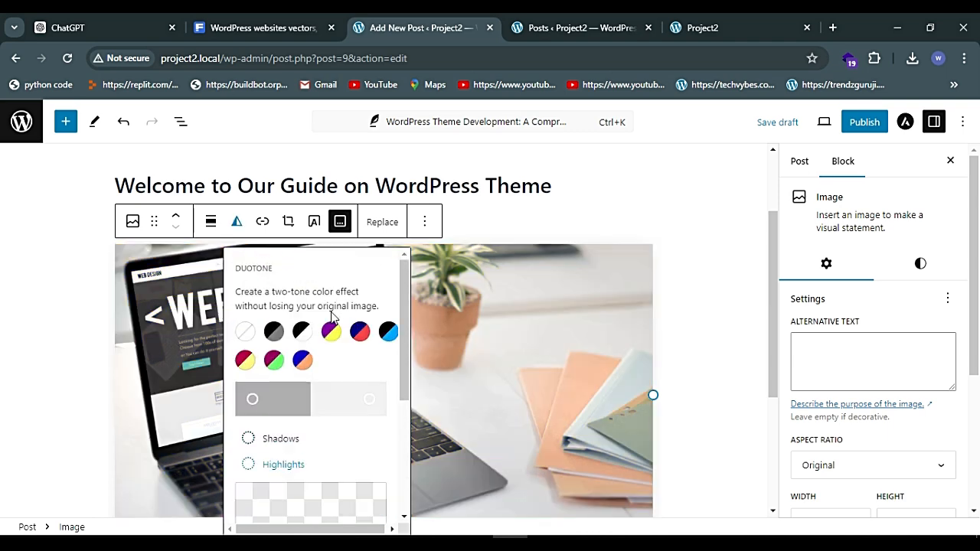
Step: Link the laptop image to wordpress.org
left_click(261, 223)
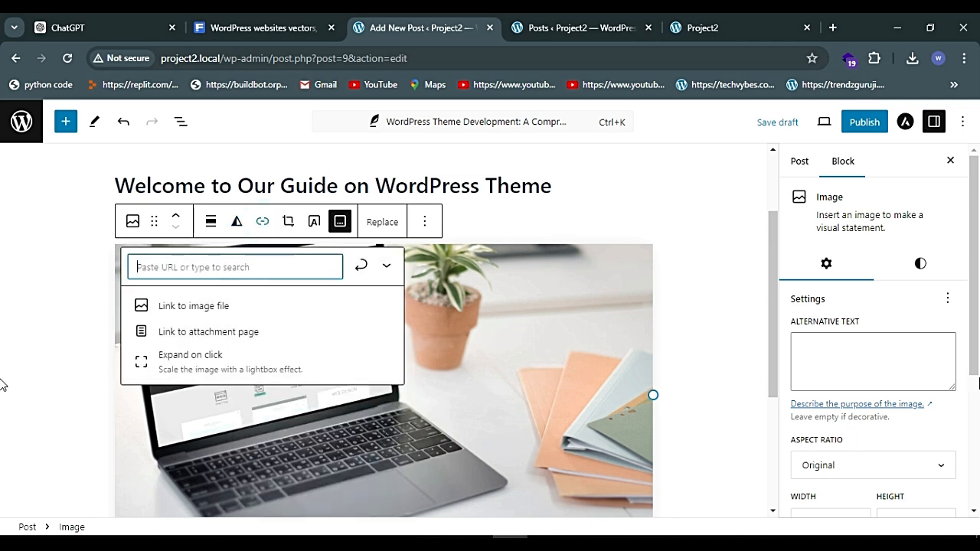
type("wo")
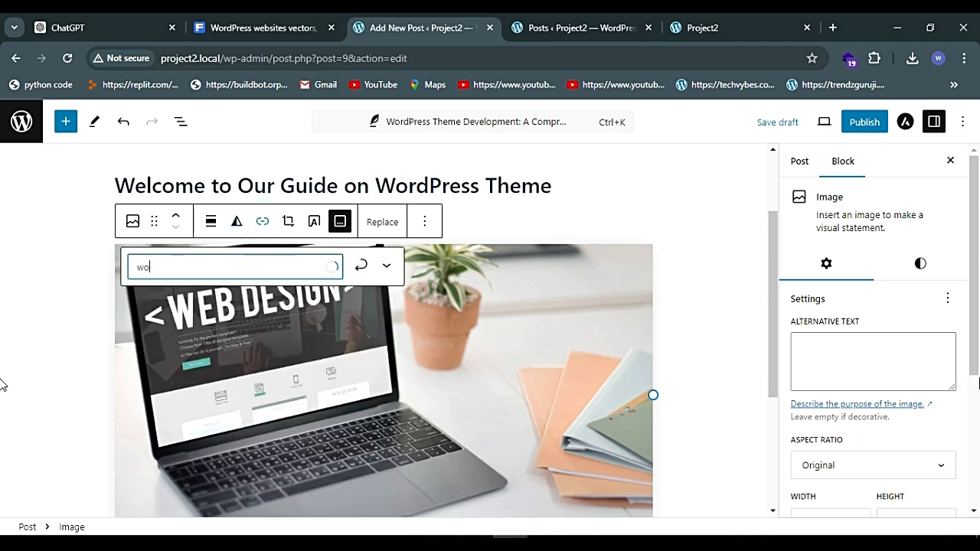
type("rdpress.org")
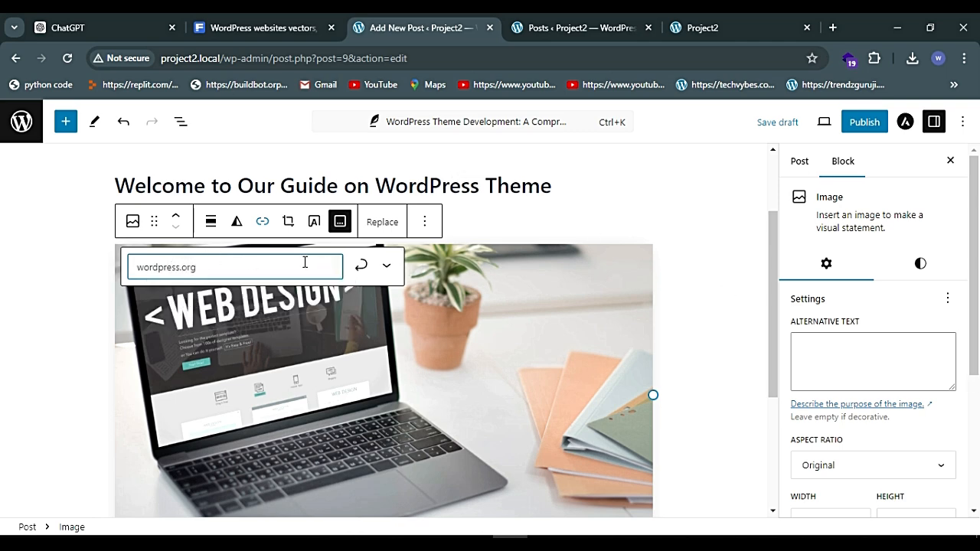
left_click(362, 266)
left_click(259, 381)
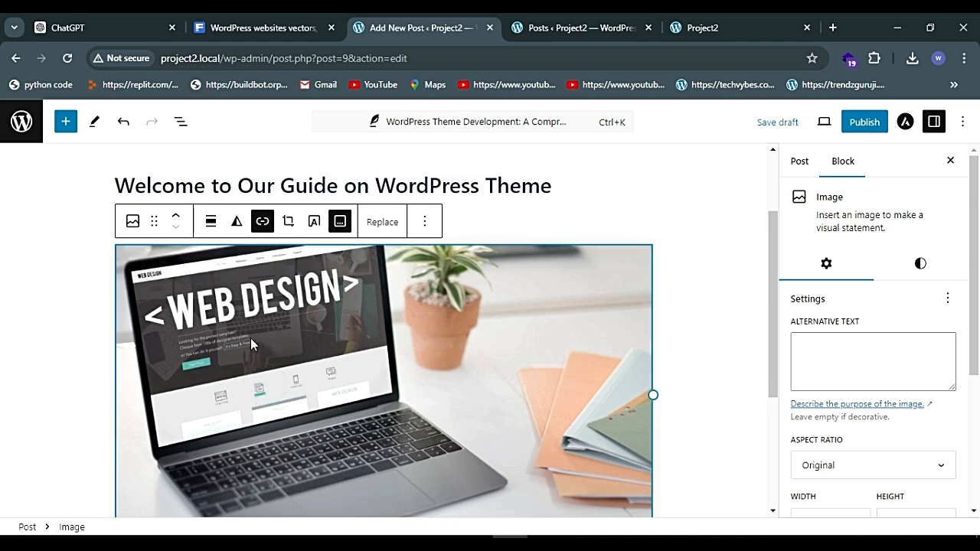
Step: Open the laptop image for cropping and cancel the crop
left_click(289, 223)
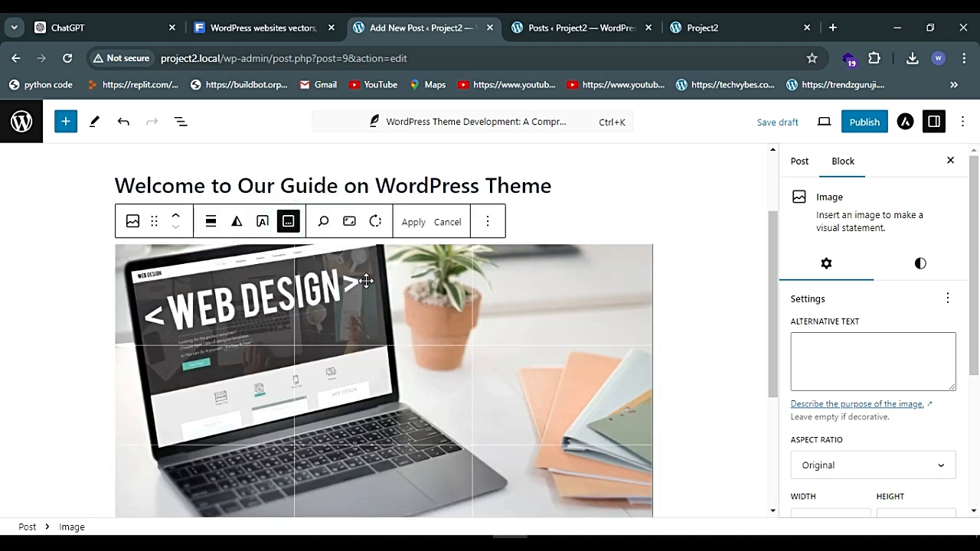
left_click(448, 222)
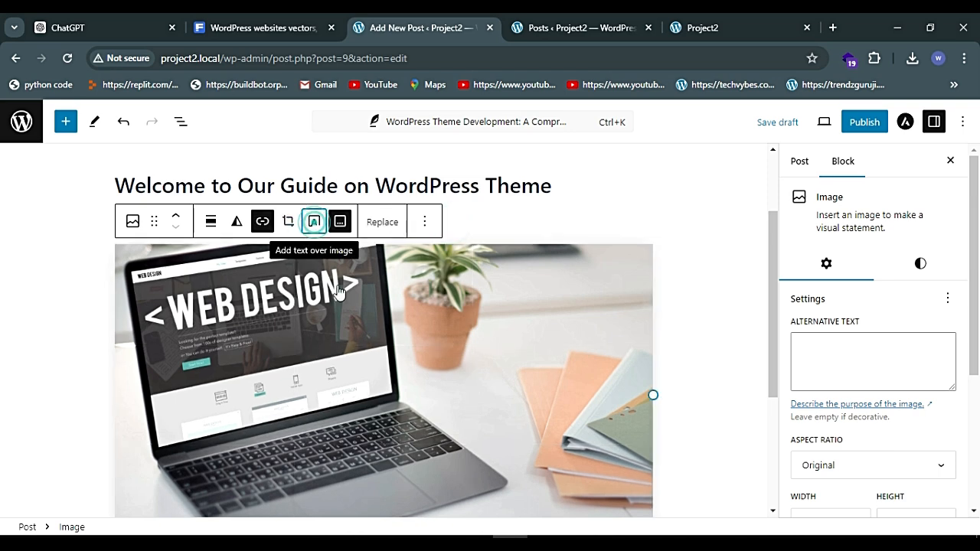
Step: Add the overlay text "WordPress Theme Development" over the laptop image and select the resulting cover block
left_click(314, 224)
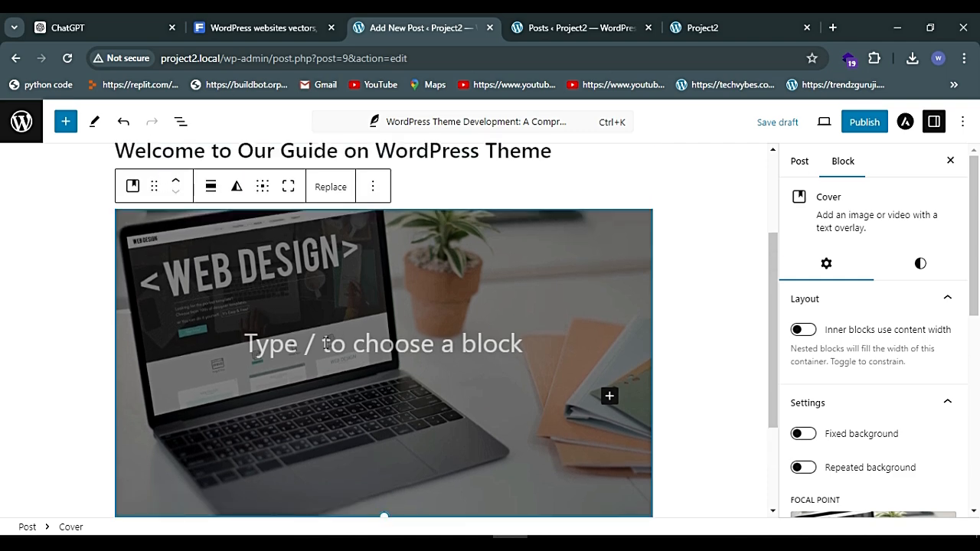
left_click(318, 343)
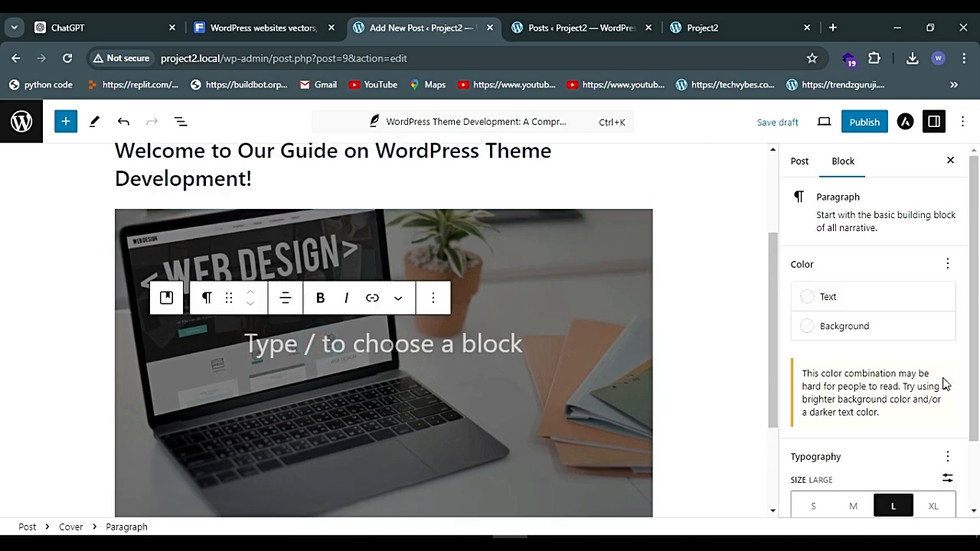
type("Word")
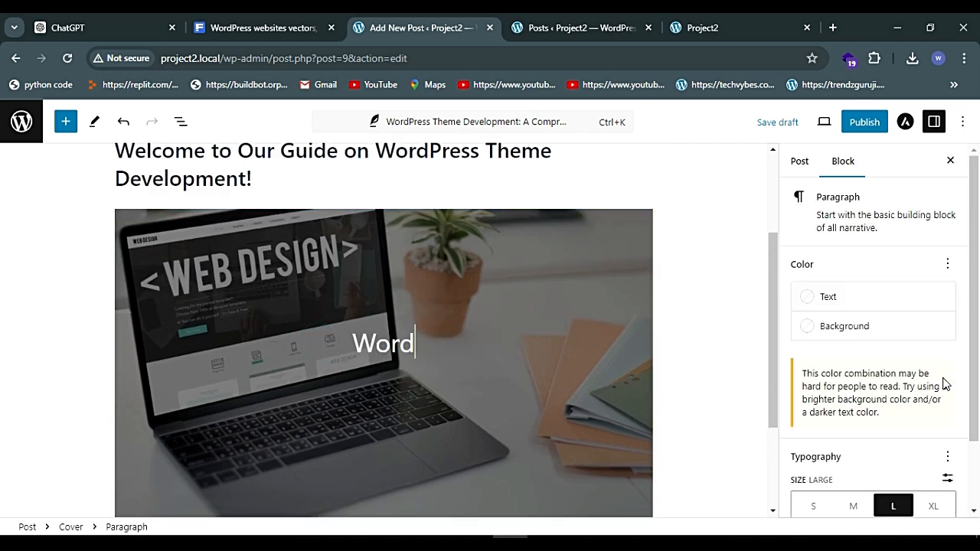
type("Pres")
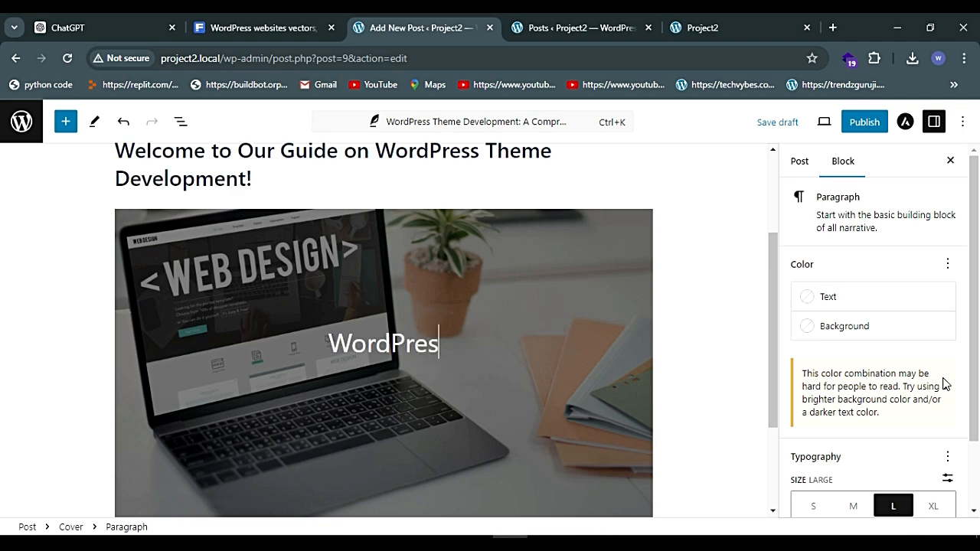
type("s Theme ")
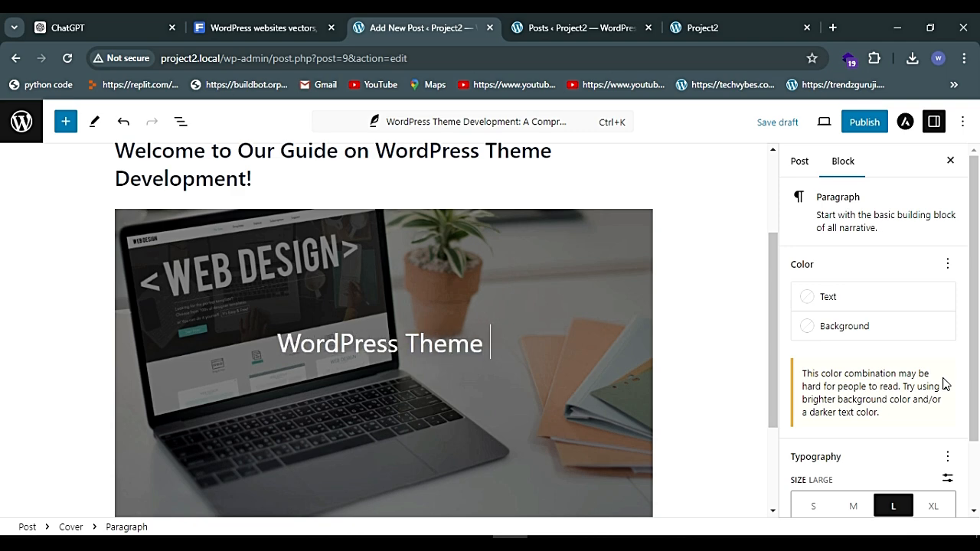
type("SD")
key("BackSpace")
key("BackSpace")
type("D")
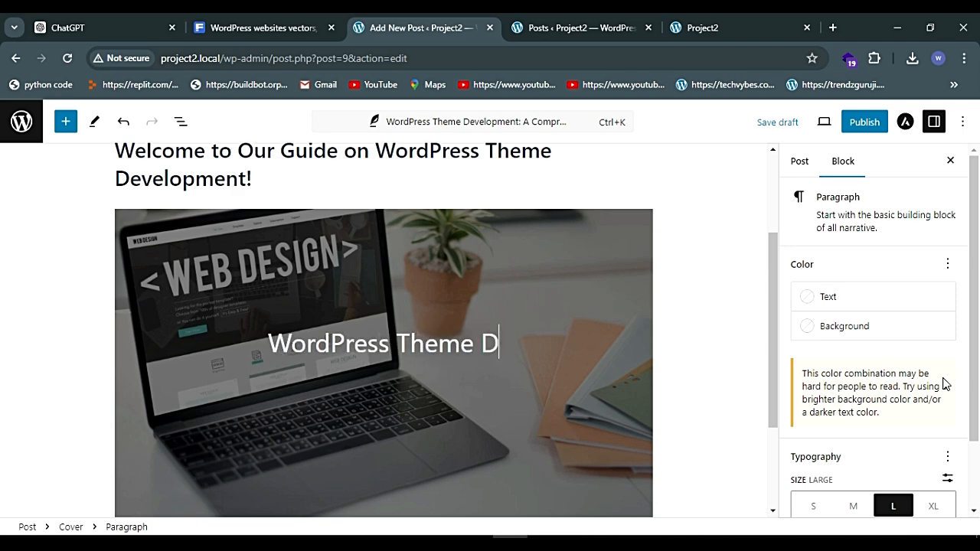
type("evelopment")
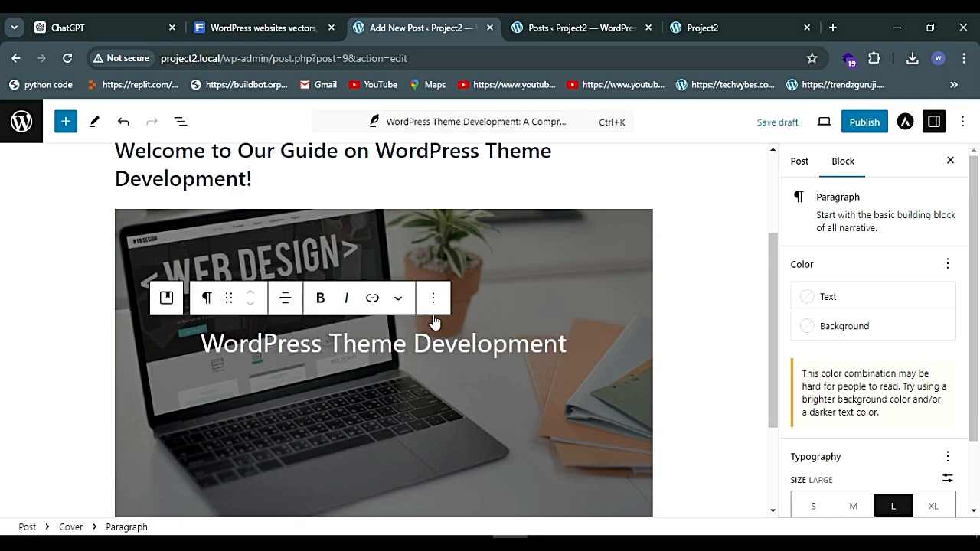
left_click(523, 292)
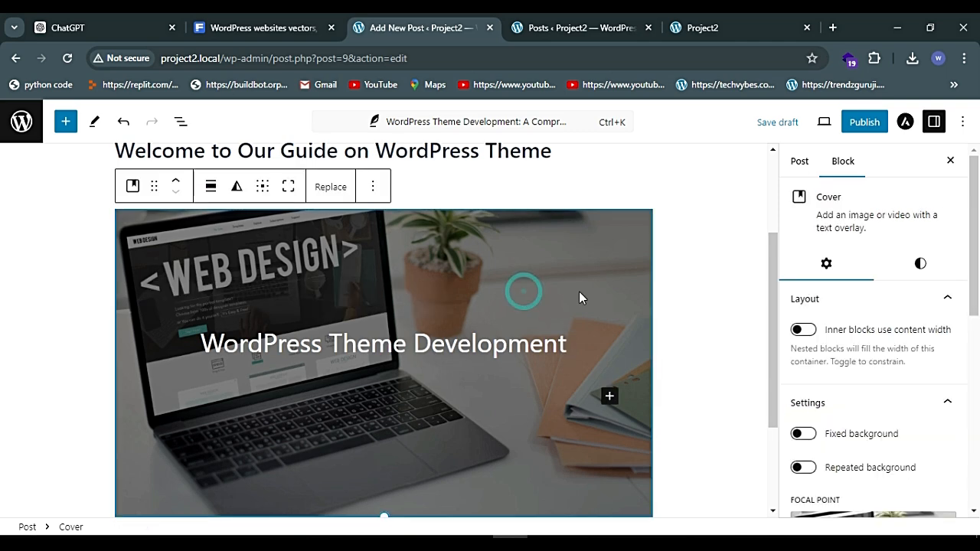
left_click(372, 237)
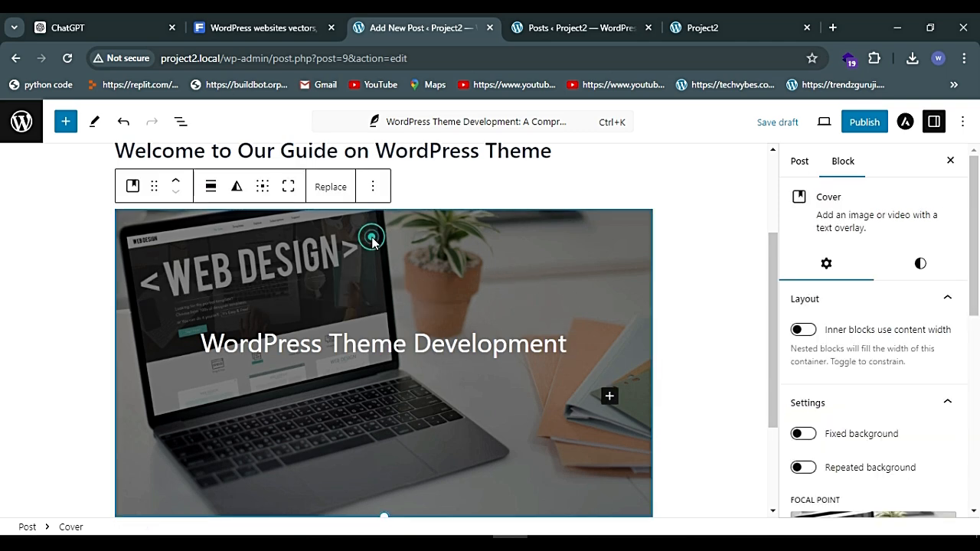
left_click(728, 277)
left_click(495, 252)
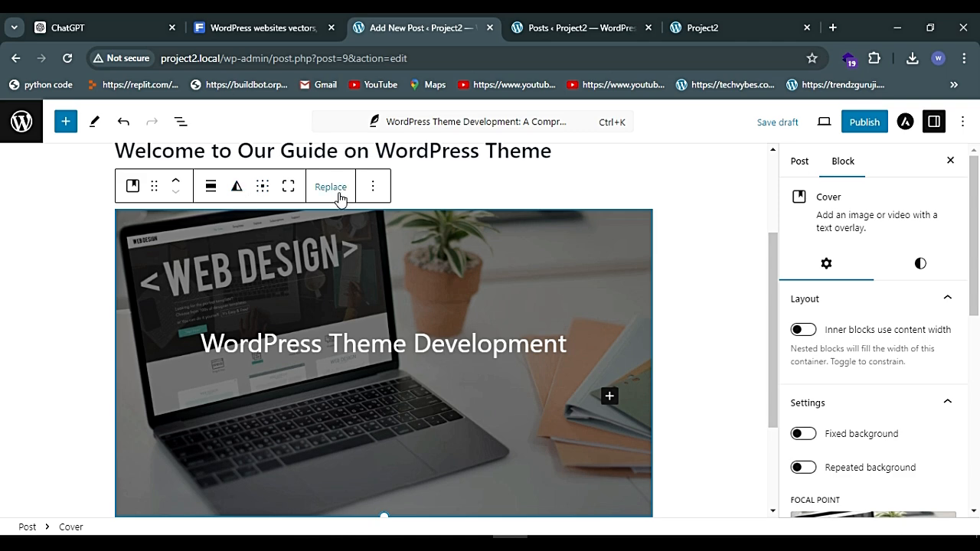
scroll(473, 273, "down", 2)
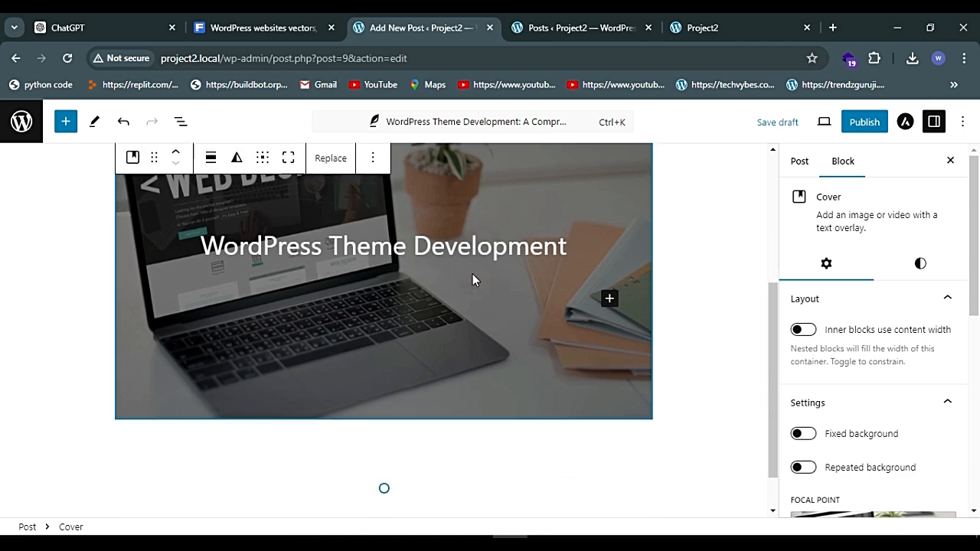
scroll(472, 235, "up", 3)
scroll(473, 234, "down", 2)
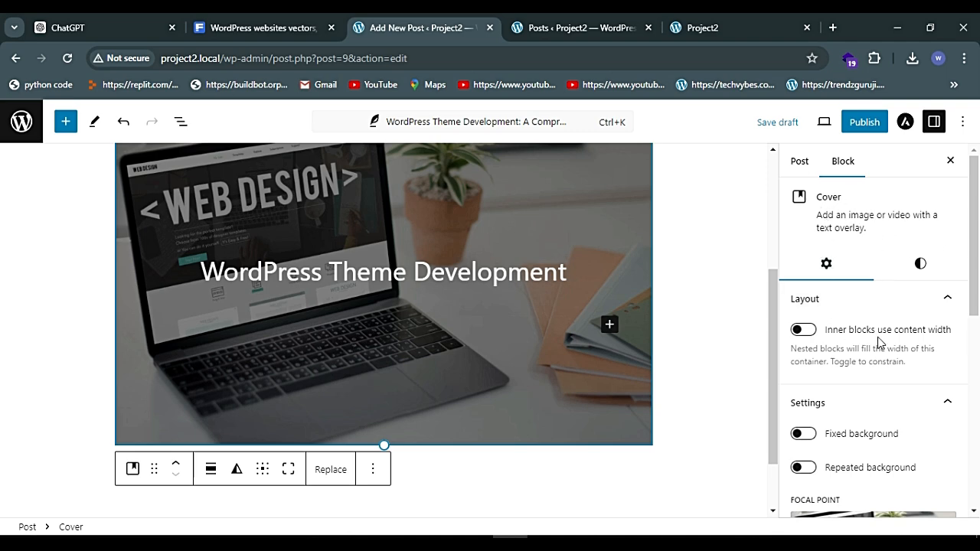
Step: Try the fixed background option on the cover block, check how the image scrolls, and switch the option off again
scroll(845, 317, "down", 1)
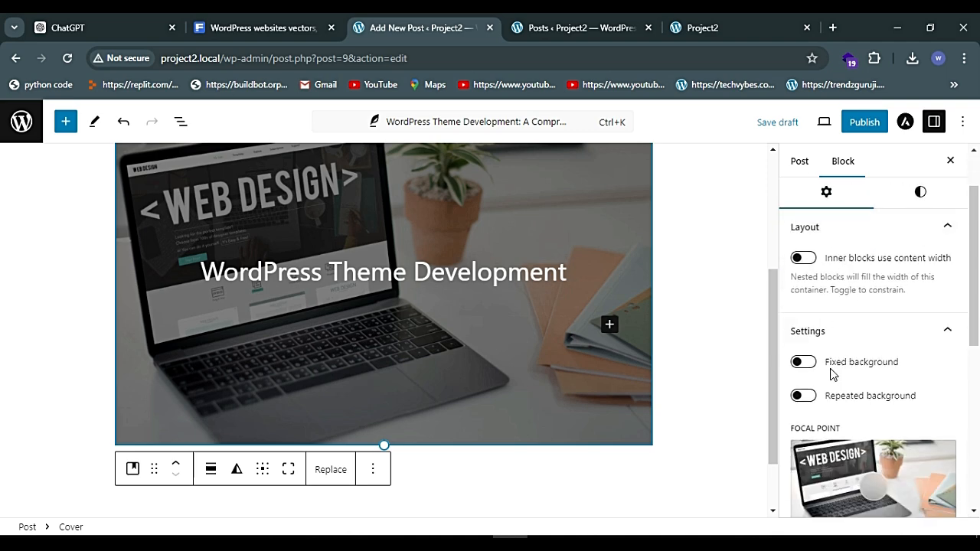
scroll(894, 367, "down", 1)
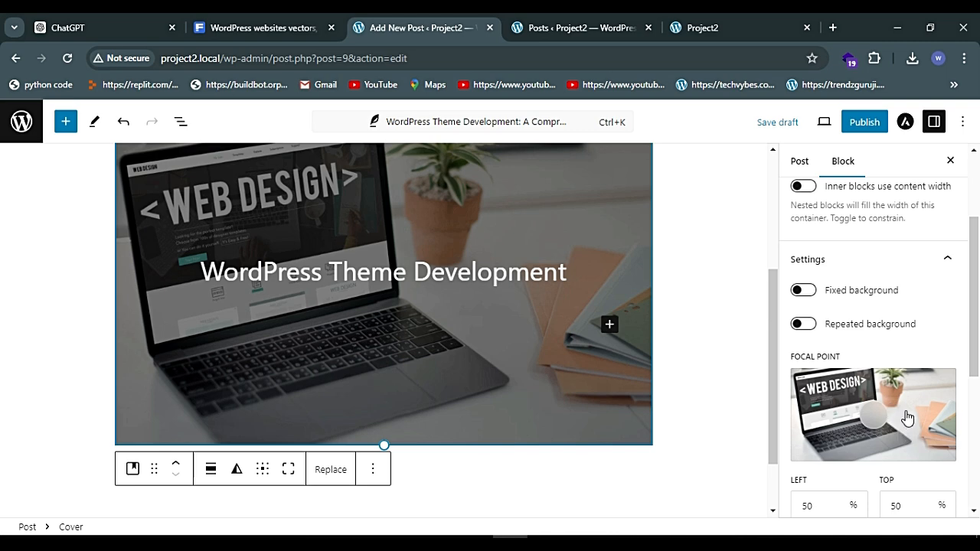
scroll(907, 417, "down", 1)
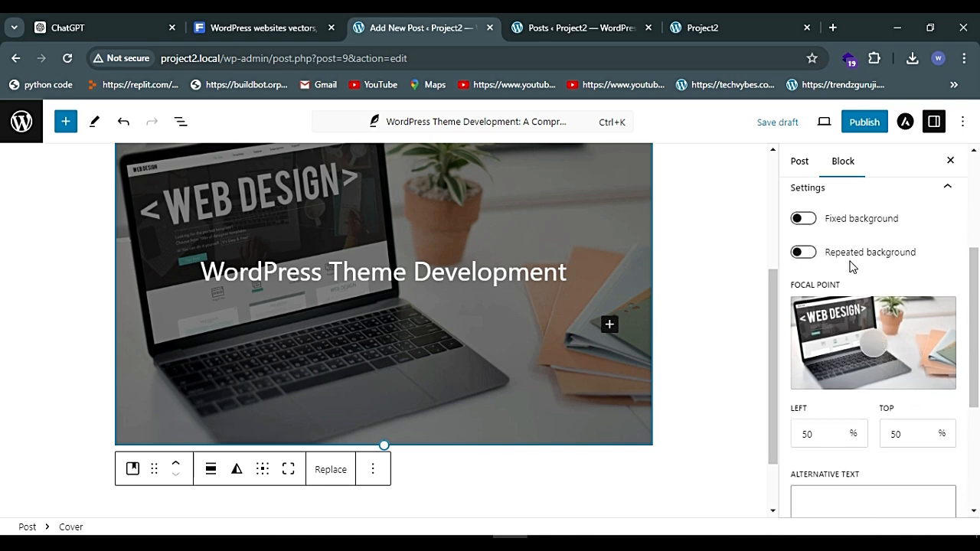
left_click(803, 218)
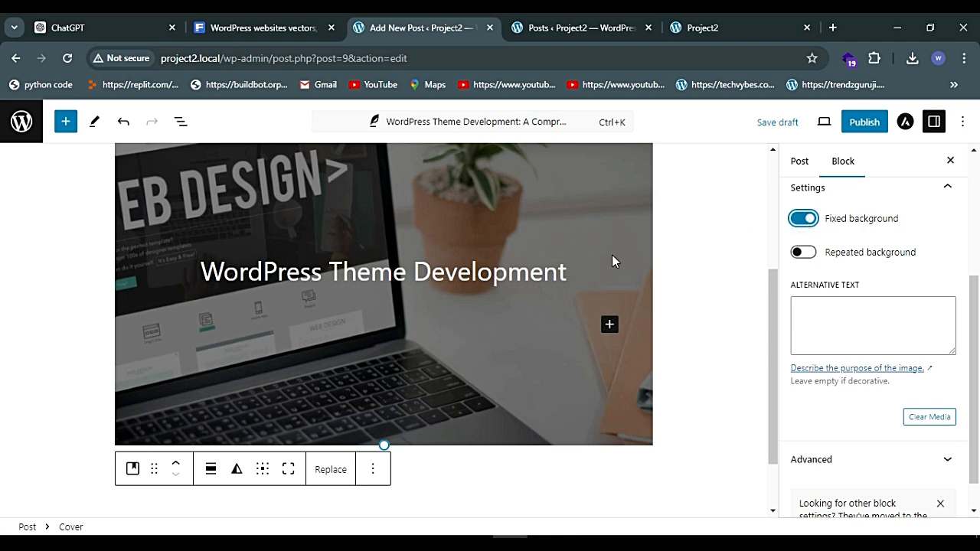
scroll(332, 279, "down", 1)
scroll(333, 279, "up", 3)
scroll(331, 278, "down", 3)
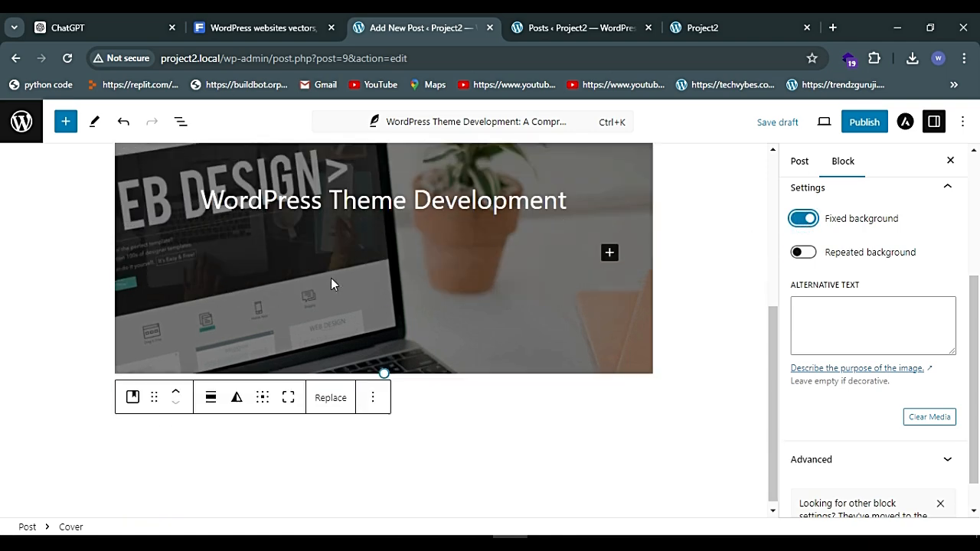
scroll(331, 278, "up", 2)
scroll(331, 278, "down", 2)
scroll(331, 278, "up", 2)
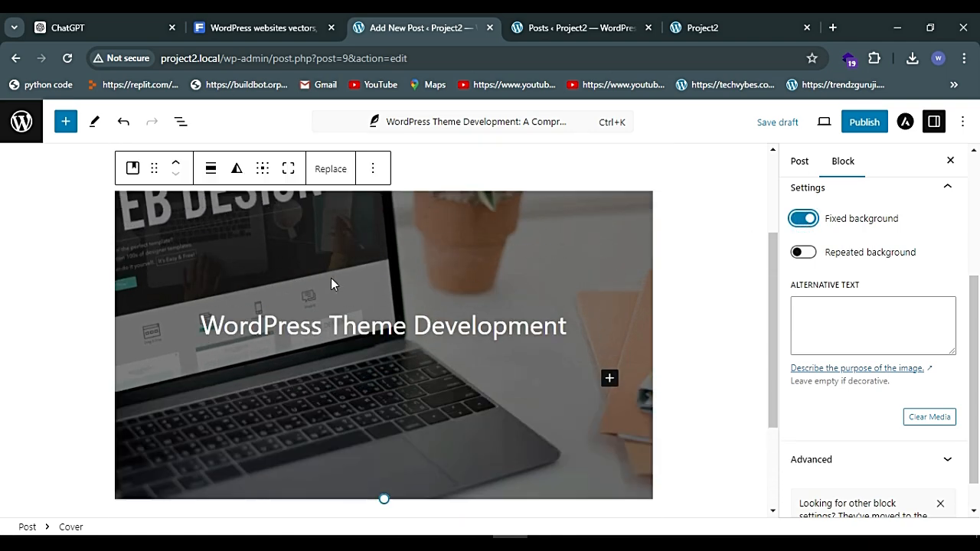
left_click(808, 222)
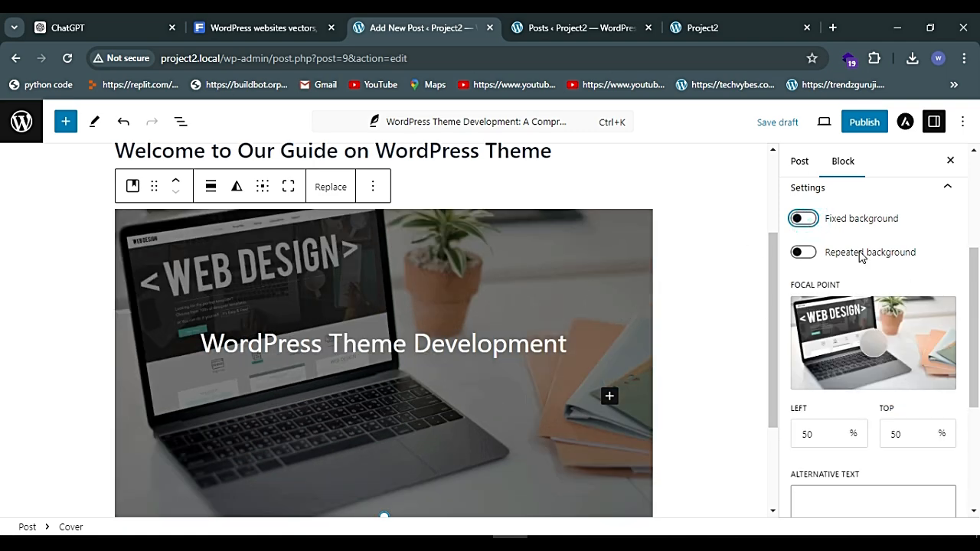
Step: Try the repeated background on the cover, alone and combined with the fixed background, and switch both options off
left_click(801, 252)
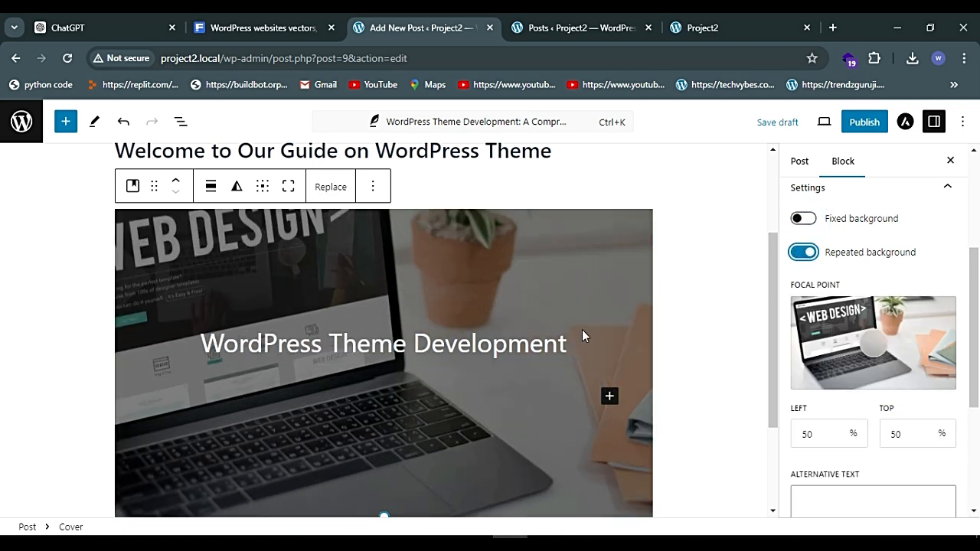
scroll(551, 340, "down", 2)
scroll(524, 349, "up", 1)
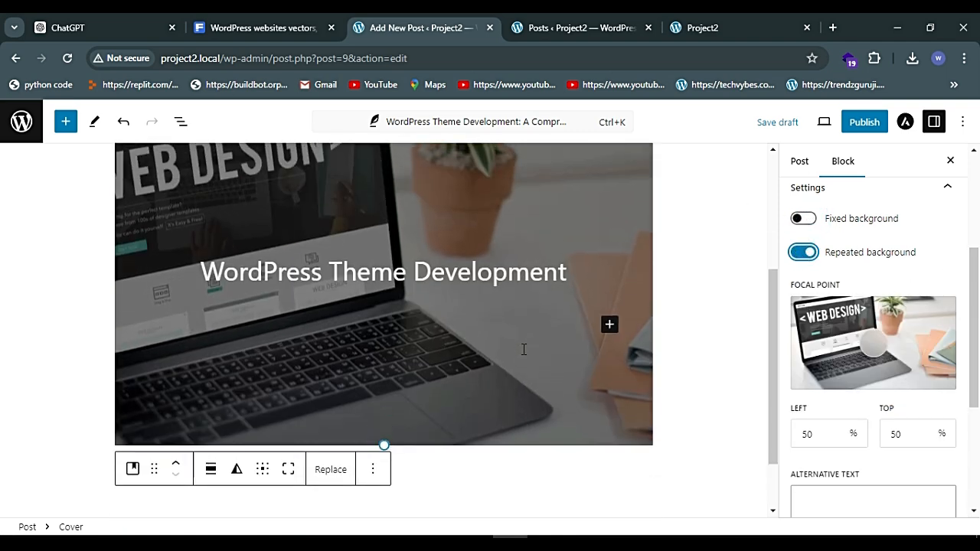
left_click(806, 220)
scroll(508, 298, "up", 2)
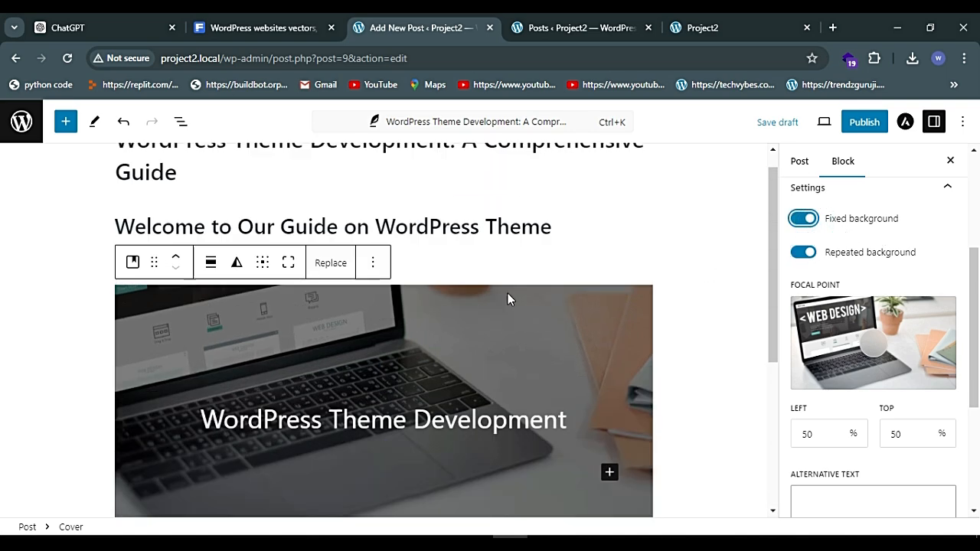
scroll(508, 298, "down", 1)
scroll(508, 298, "up", 2)
scroll(508, 299, "down", 4)
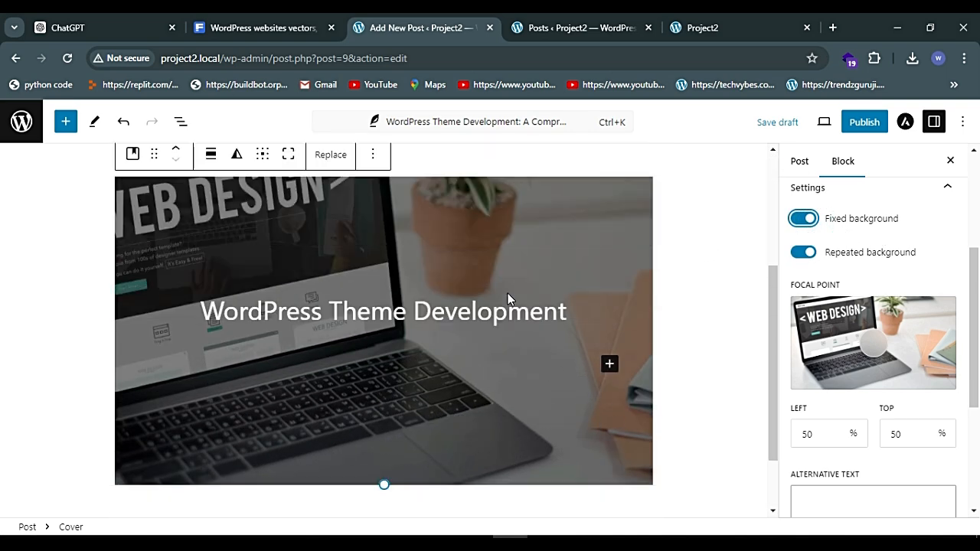
left_click(806, 220)
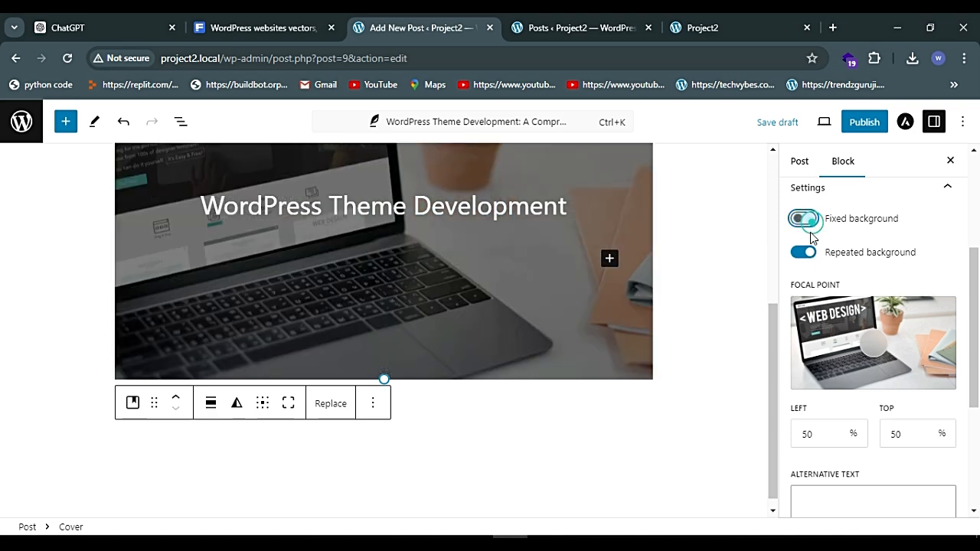
left_click(806, 254)
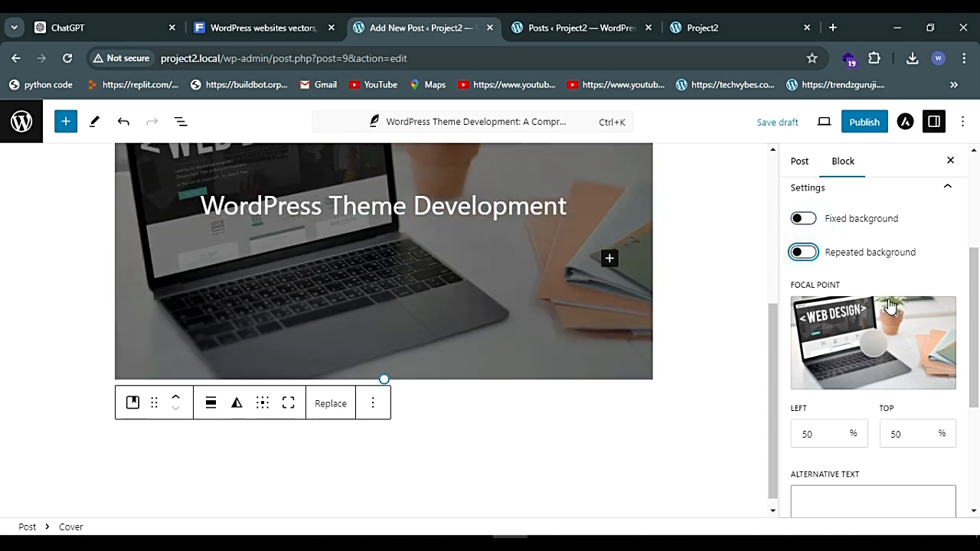
Step: Enter "WordPress Image" as the cover image's alternative text and select that text
scroll(843, 311, "down", 2)
scroll(696, 288, "up", 1)
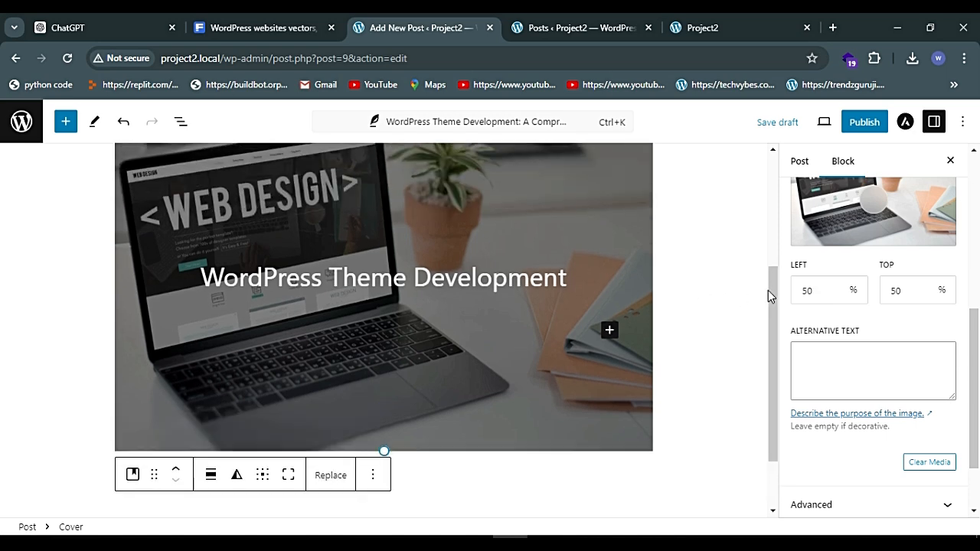
scroll(888, 291, "up", 1)
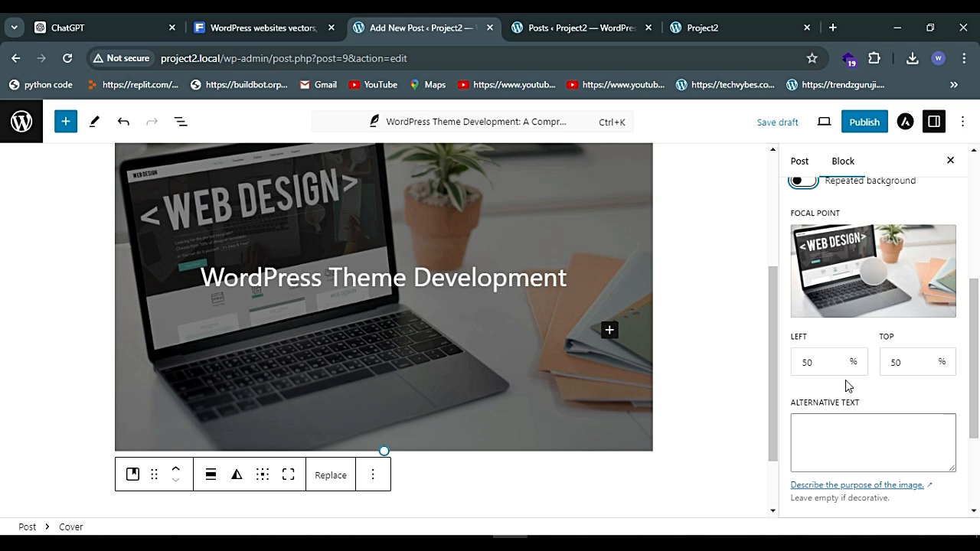
scroll(880, 283, "down", 2)
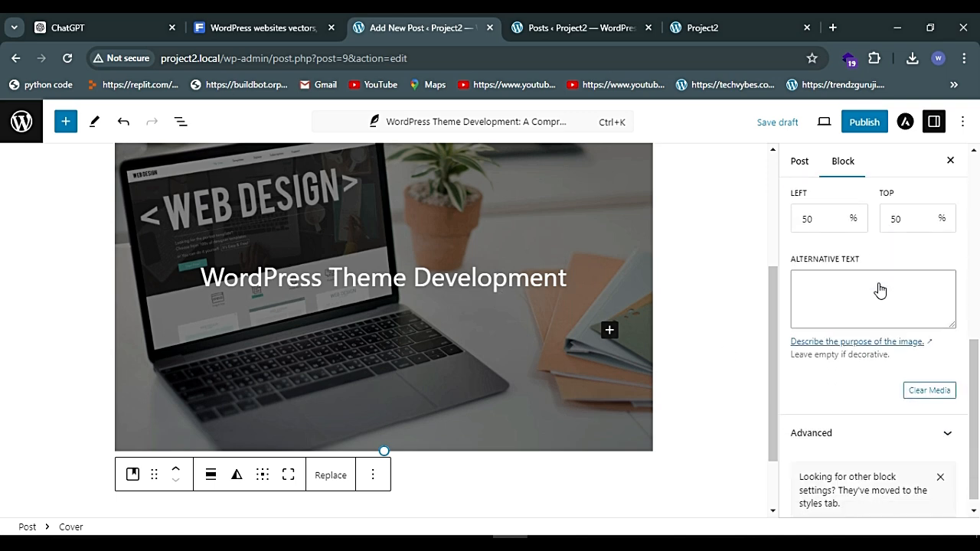
scroll(880, 283, "down", 1)
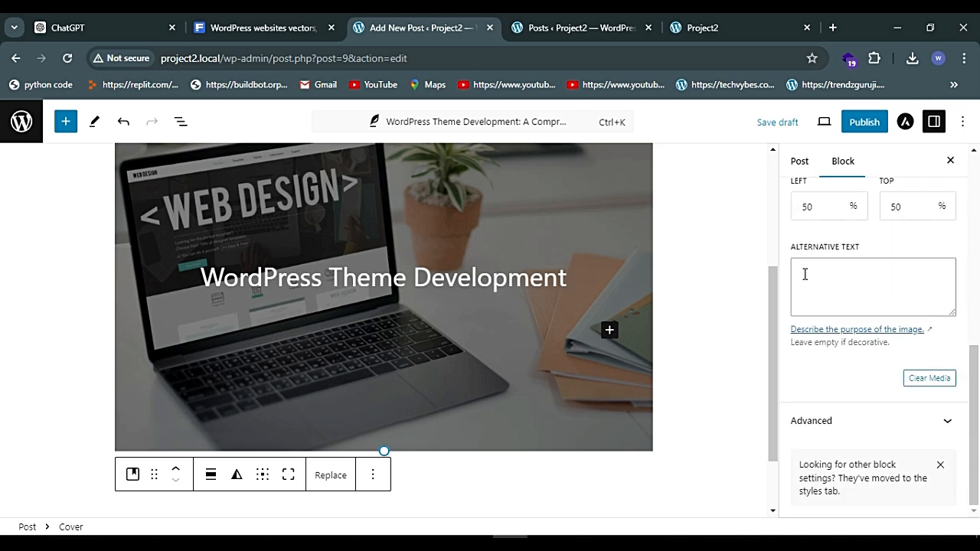
left_click(845, 280)
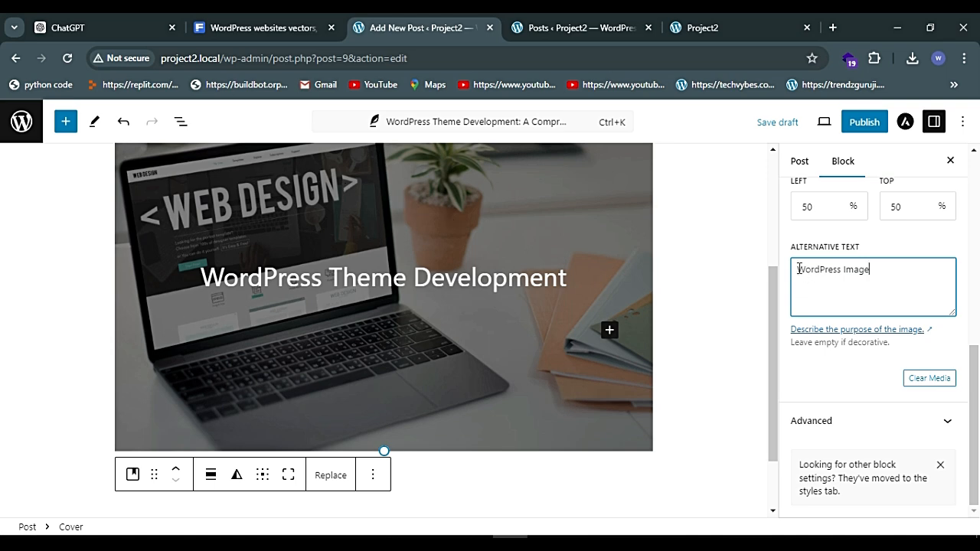
left_click_drag(799, 269, 868, 276)
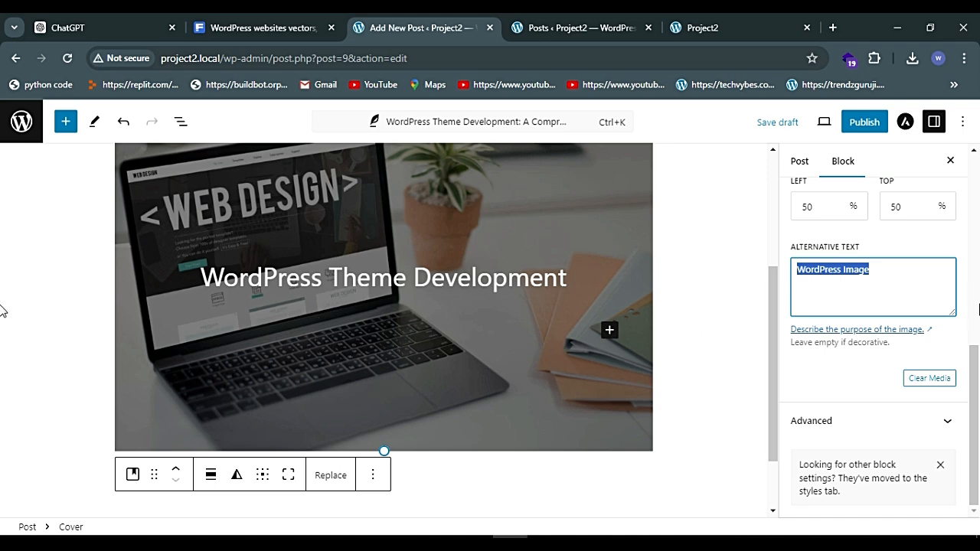
Step: Look through the cover block's style options for color, overlay opacity, filters and typography
scroll(831, 301, "up", 5)
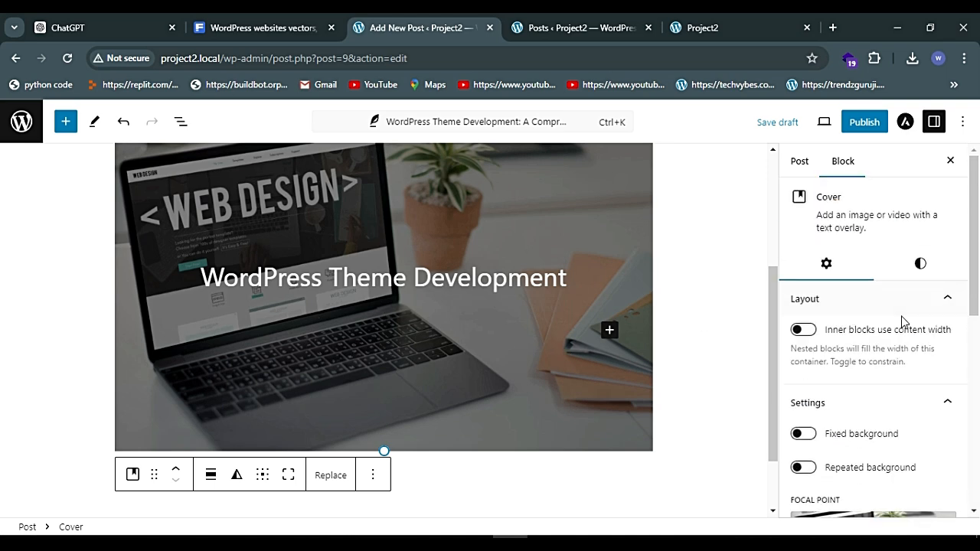
left_click(916, 271)
scroll(853, 352, "down", 2)
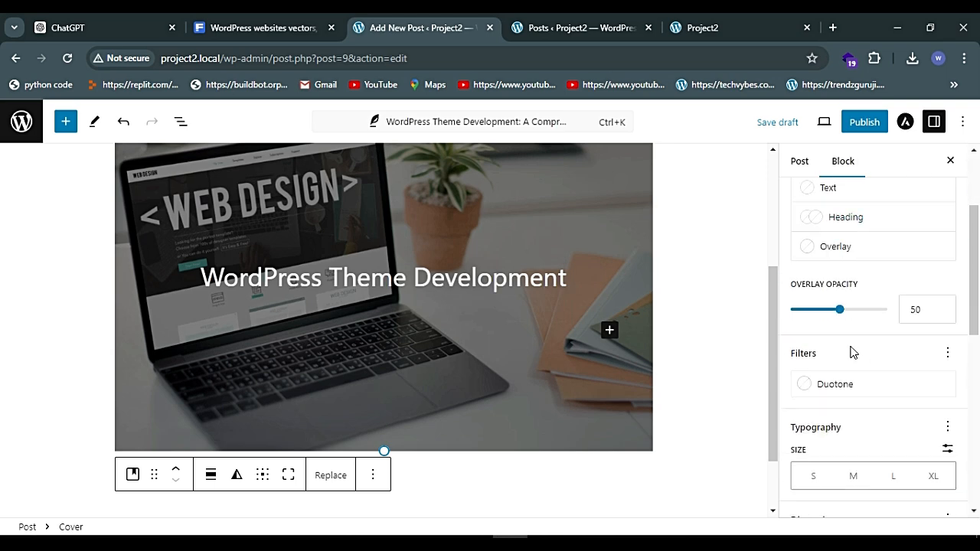
scroll(853, 352, "down", 3)
scroll(852, 352, "up", 5)
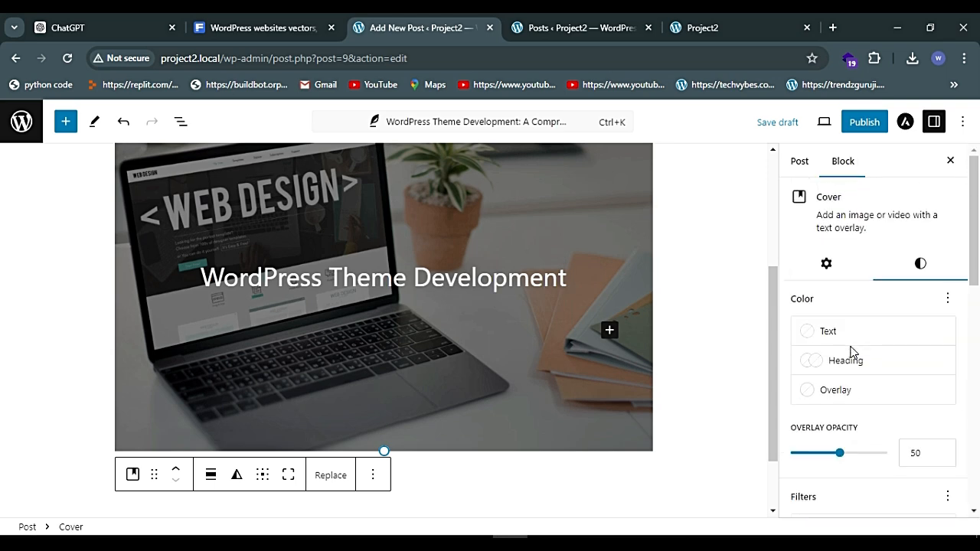
Step: Set the laptop web-design image from the media library as the post's featured image
left_click(796, 164)
scroll(869, 344, "down", 4)
scroll(870, 340, "up", 3)
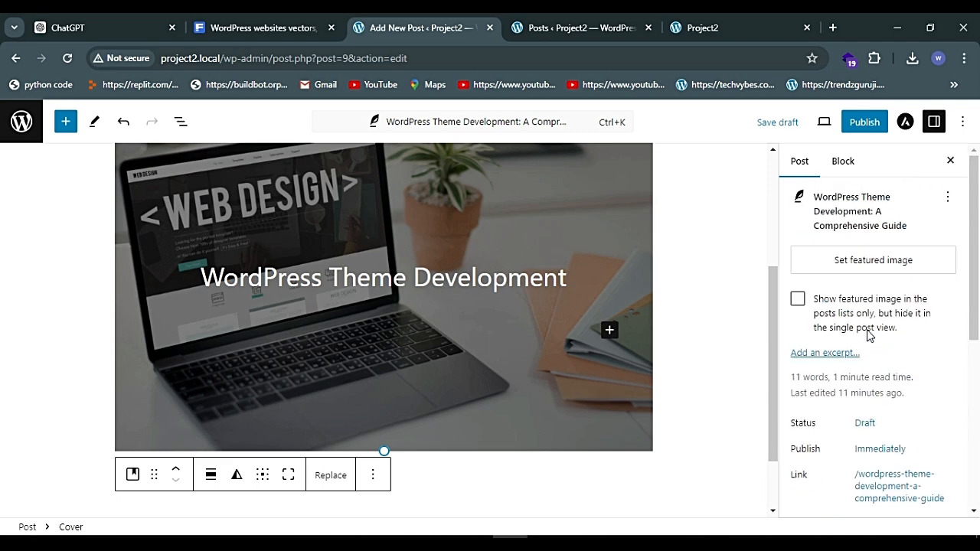
left_click(561, 219)
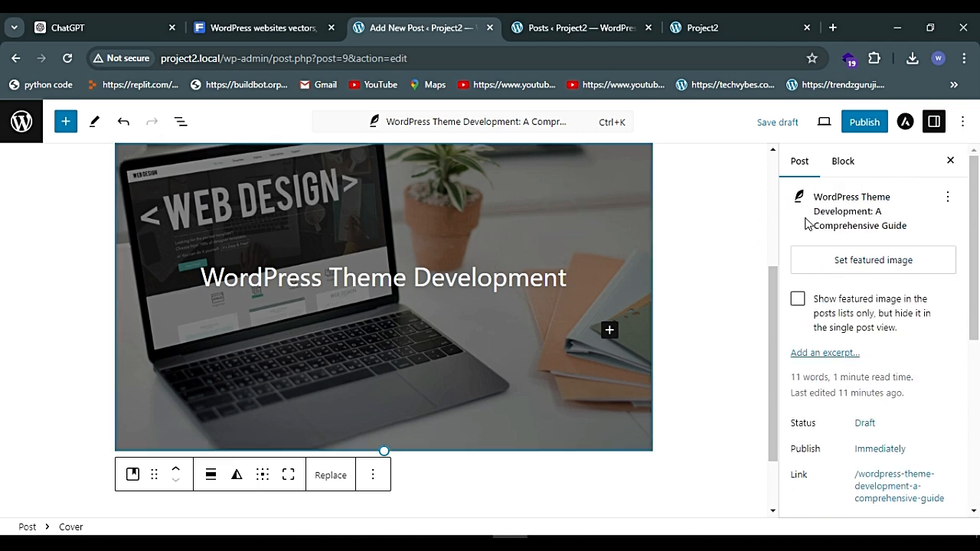
left_click(885, 265)
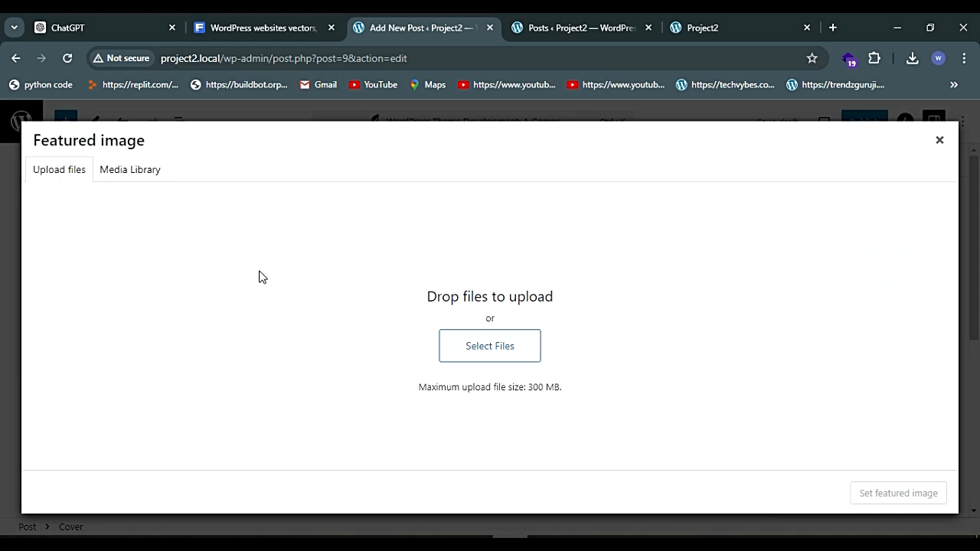
left_click(138, 173)
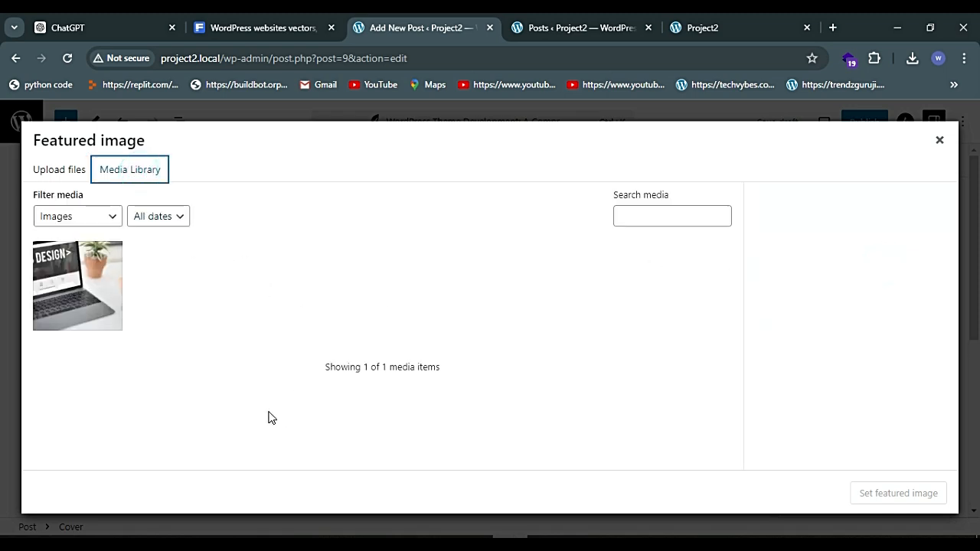
left_click(60, 268)
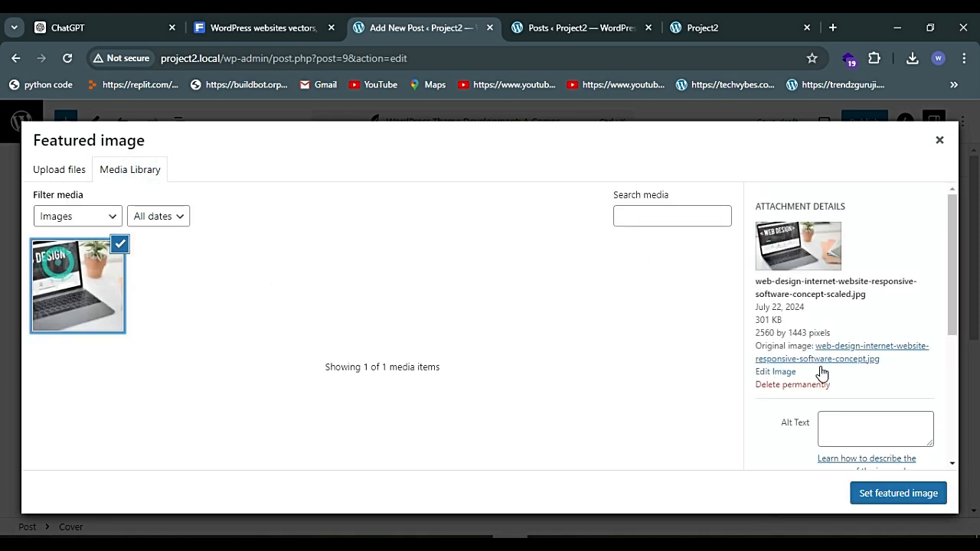
left_click(887, 497)
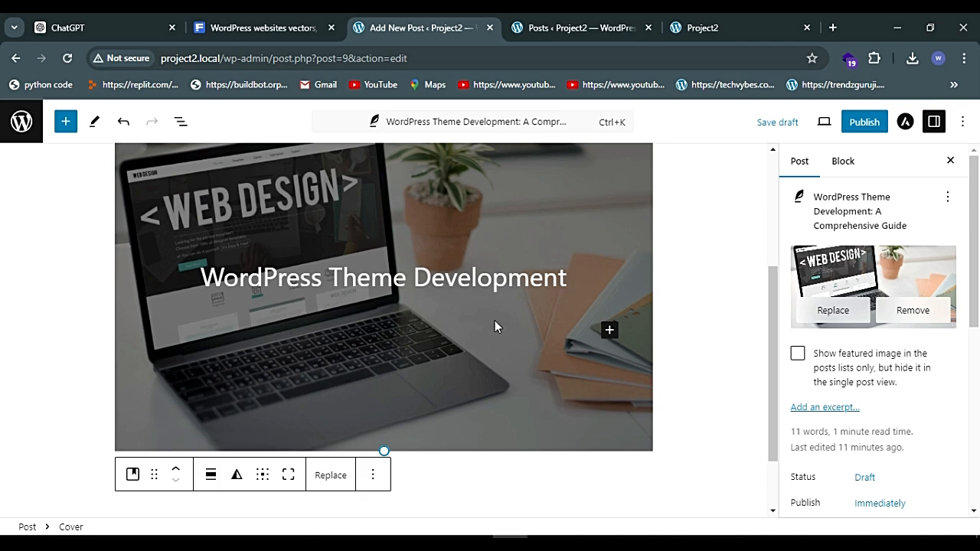
Step: Copy the introductory paragraph starting "If you're looking to create a unique and personalized website" from the ChatGPT answer
scroll(735, 269, "down", 1)
scroll(725, 269, "up", 5)
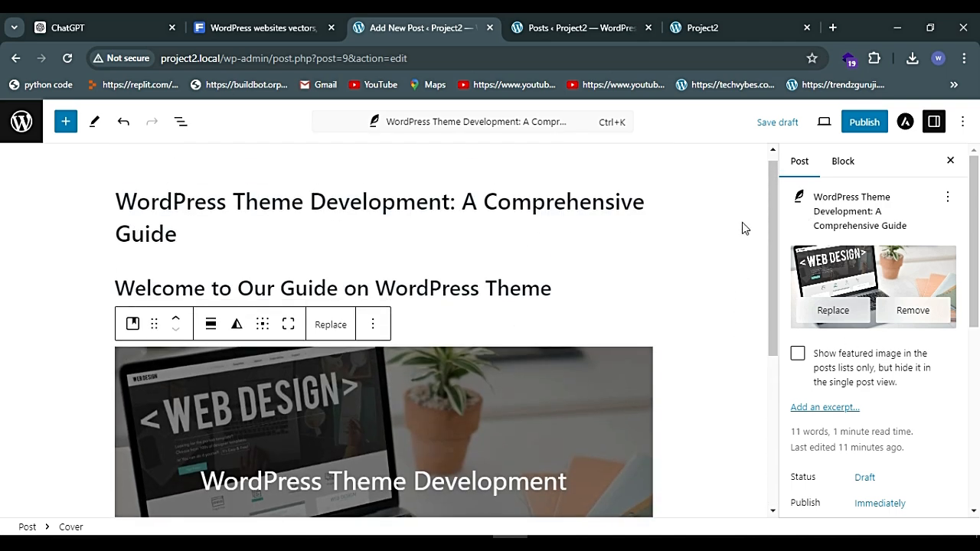
left_click(740, 230)
left_click(65, 27)
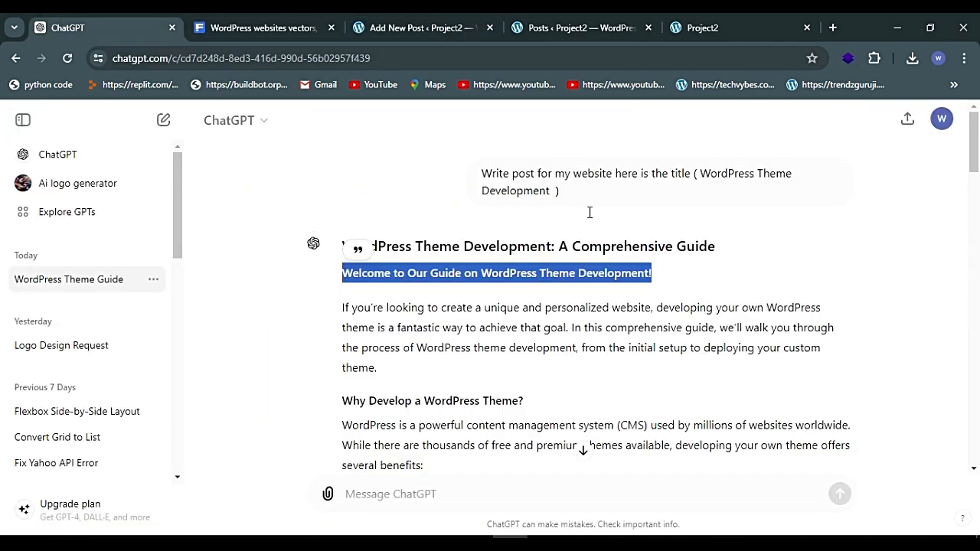
scroll(546, 340, "down", 2)
left_click_drag(342, 242, 378, 295)
key("ctrl+c")
right_click(373, 267)
left_click(395, 281)
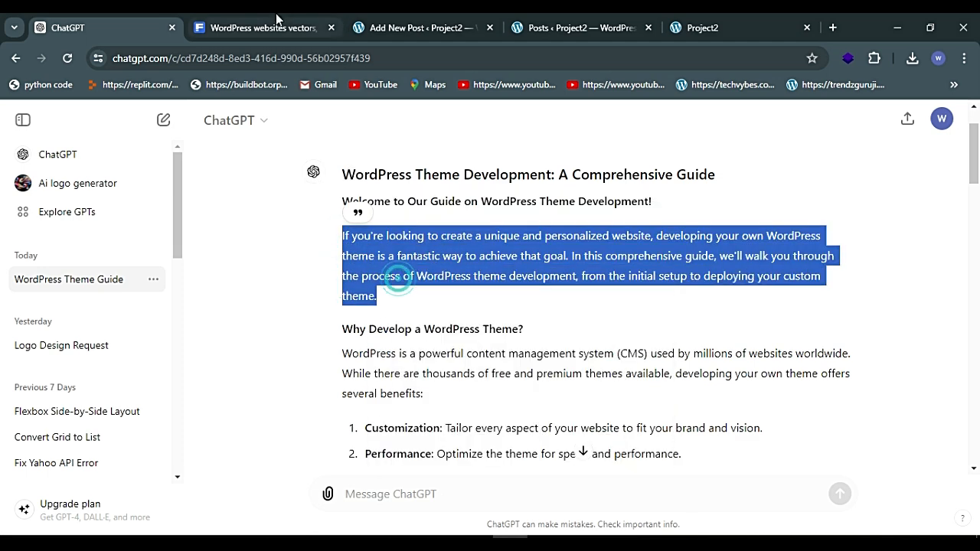
Step: Paste the copied introduction as a paragraph below the cover image in the WordPress post, followed by a new empty block
left_click(260, 28)
left_click(415, 27)
scroll(413, 322, "down", 4)
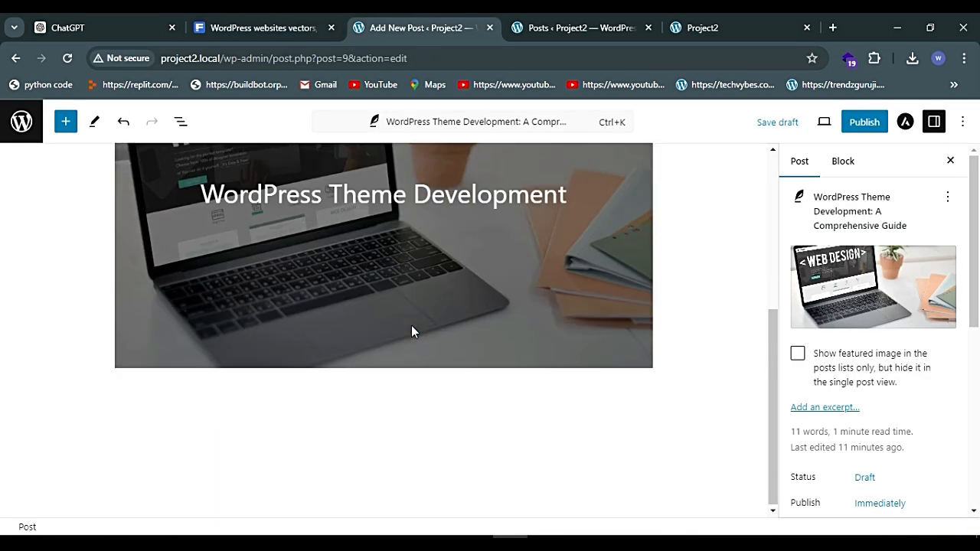
left_click(174, 391)
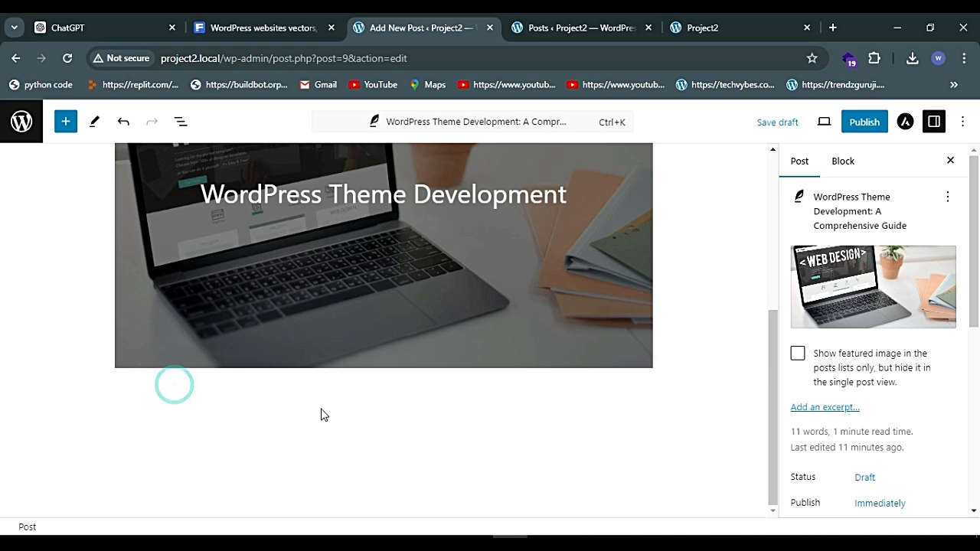
left_click(440, 396)
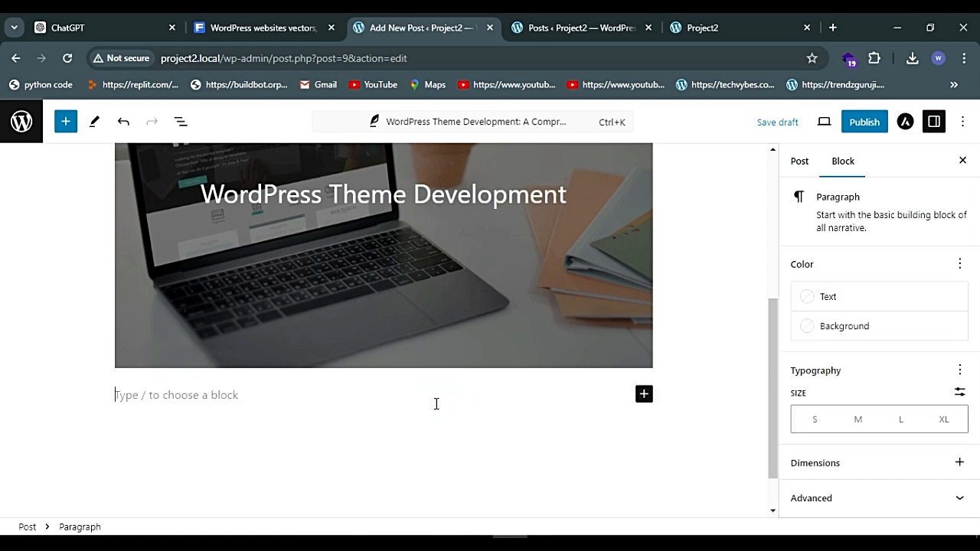
key("ctrl+v")
key("Return")
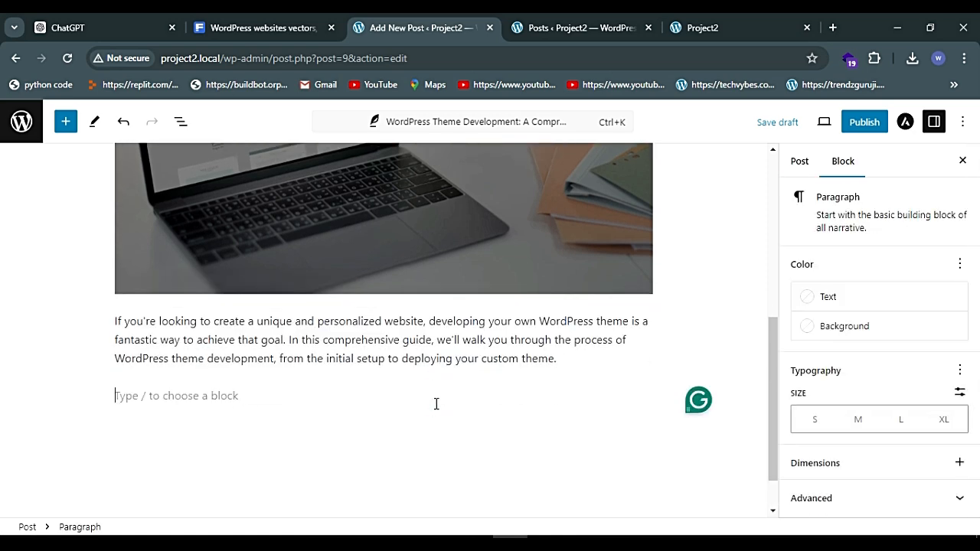
Step: Copy the ChatGPT text from "Why Develop a WordPress Theme?" through the screenshot.png list item and paste it below the introduction
left_click(92, 28)
scroll(749, 420, "down", 1)
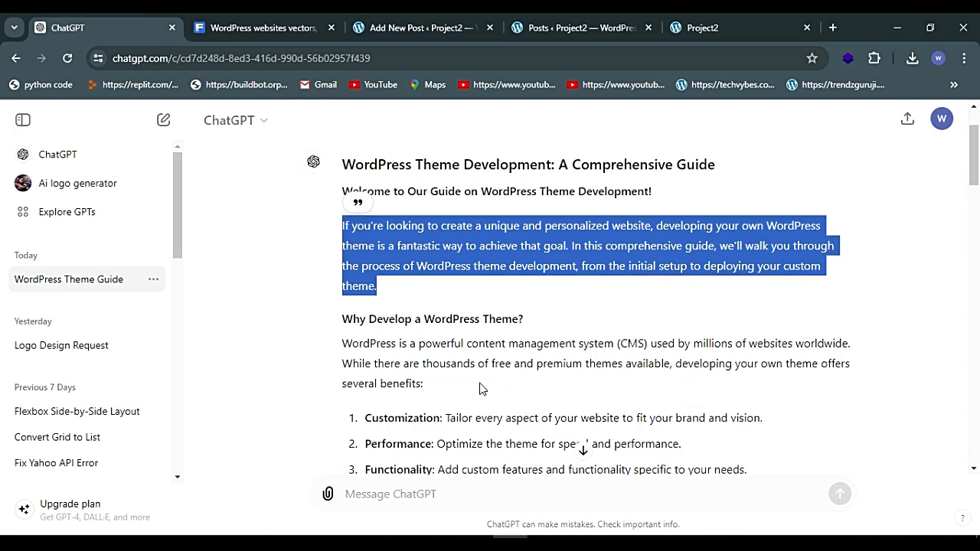
left_click_drag(343, 259, 776, 267)
scroll(395, 340, "down", 5)
scroll(396, 345, "down", 4)
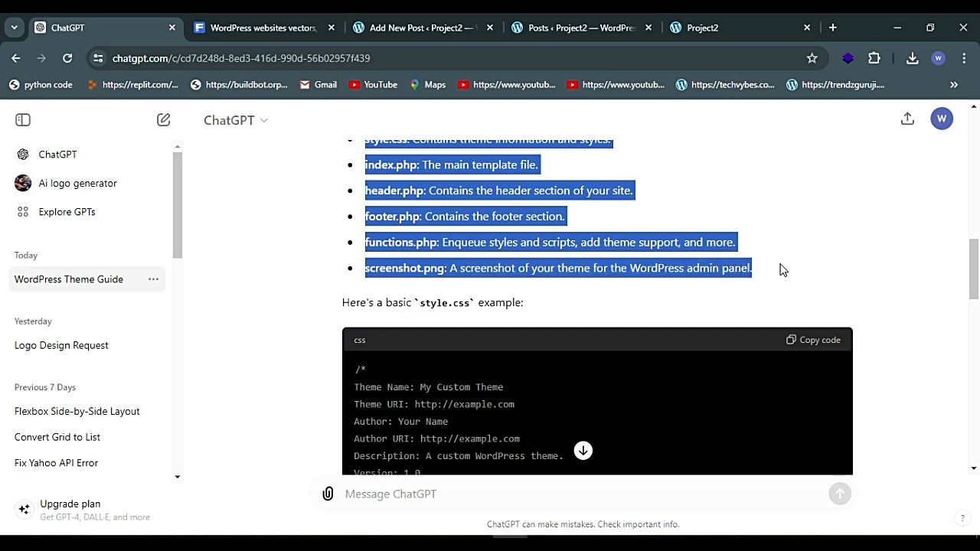
left_click(414, 27)
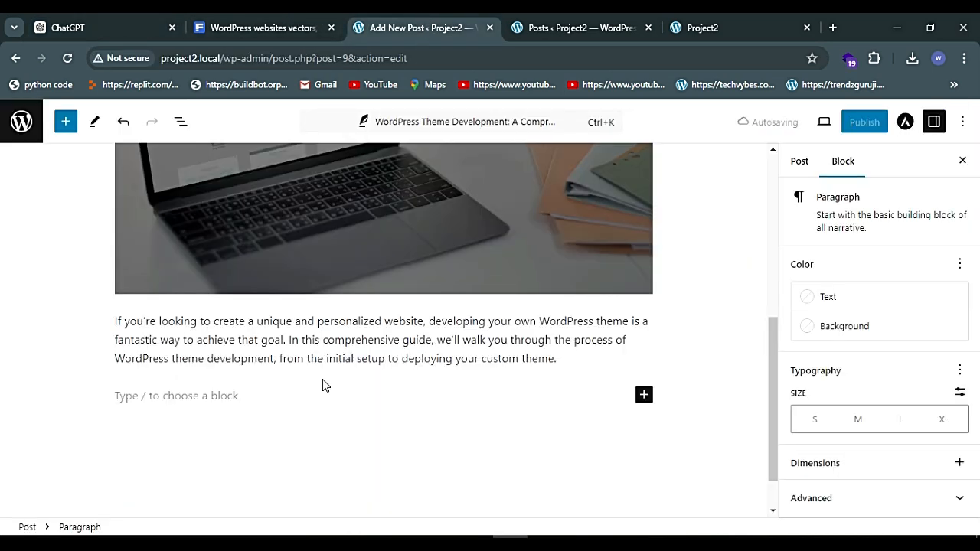
key("ctrl+v")
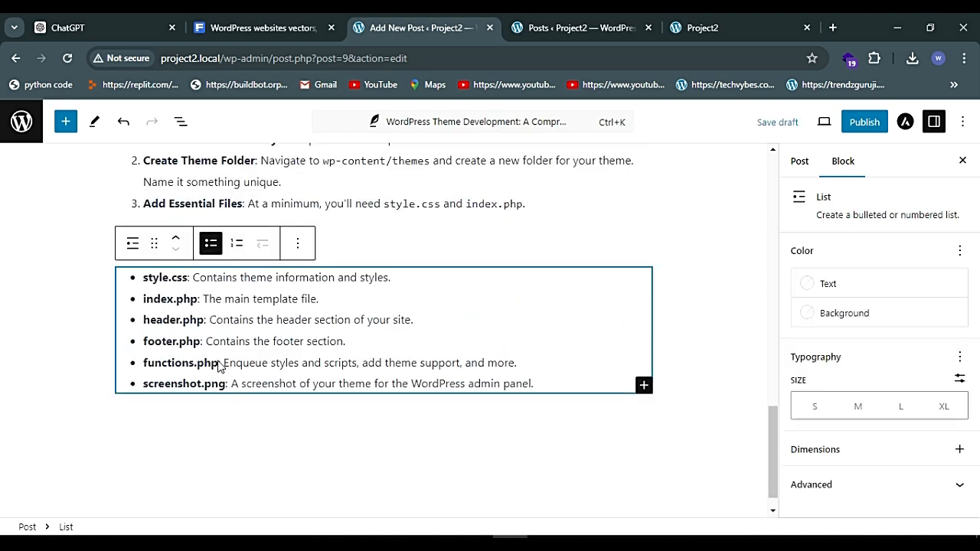
Step: Review the pasted headings, paragraphs and lists in the post, from "Why Develop a WordPress Theme?" to "Step 2: Theme Structure"
scroll(213, 351, "up", 4)
scroll(212, 351, "up", 4)
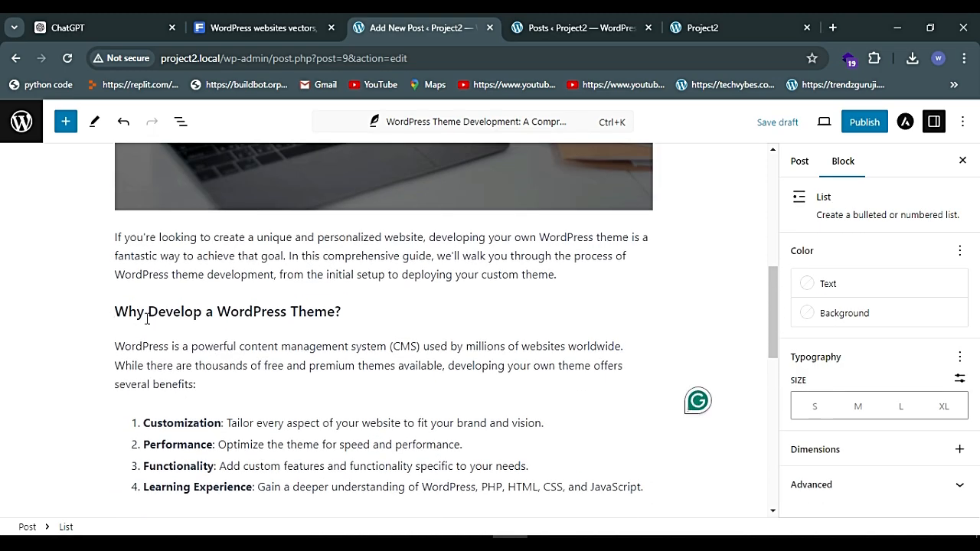
left_click(128, 314)
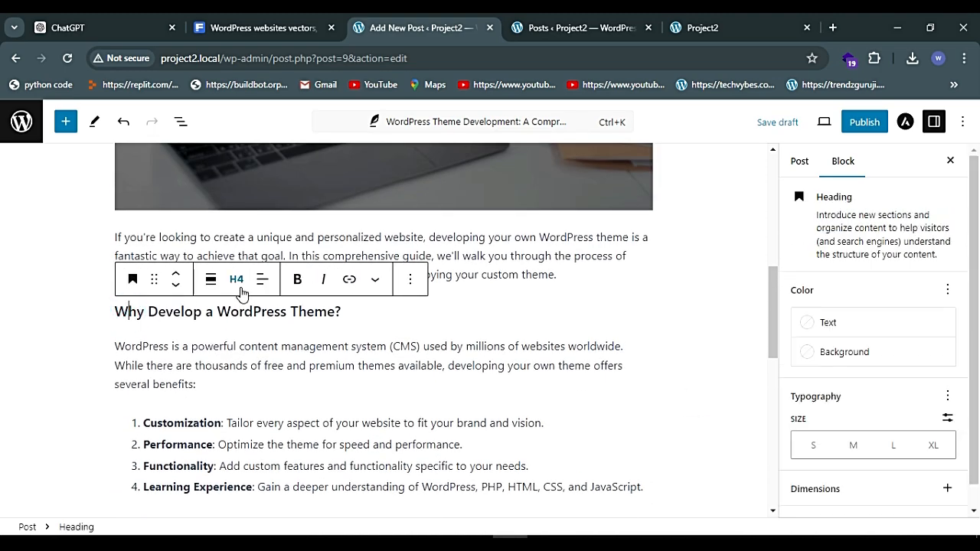
scroll(208, 345, "down", 2)
double_click(185, 281)
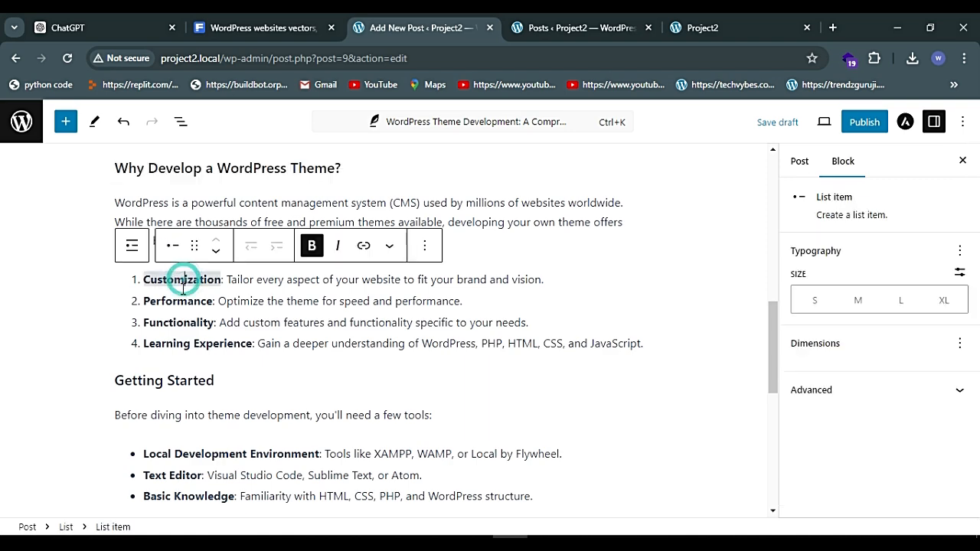
scroll(203, 318, "up", 2)
scroll(205, 316, "down", 4)
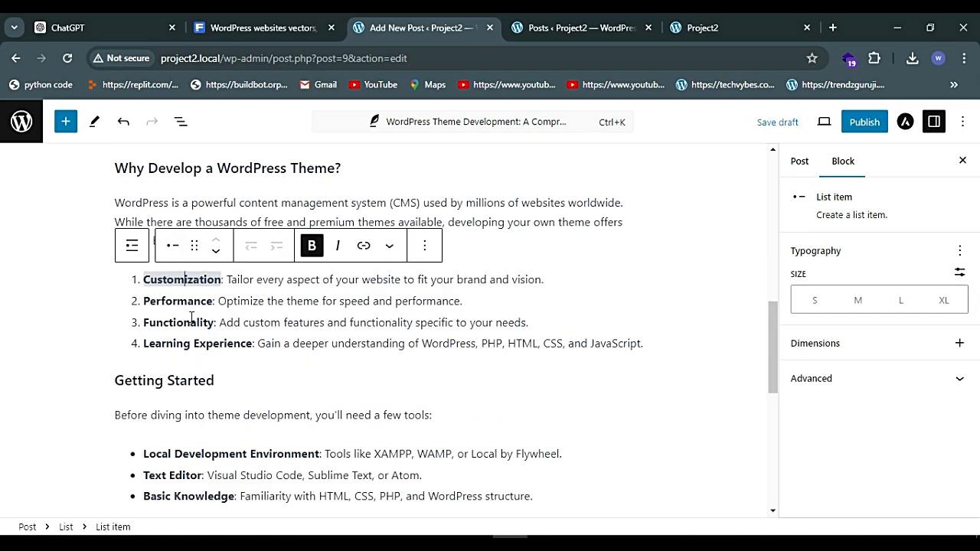
left_click(179, 315)
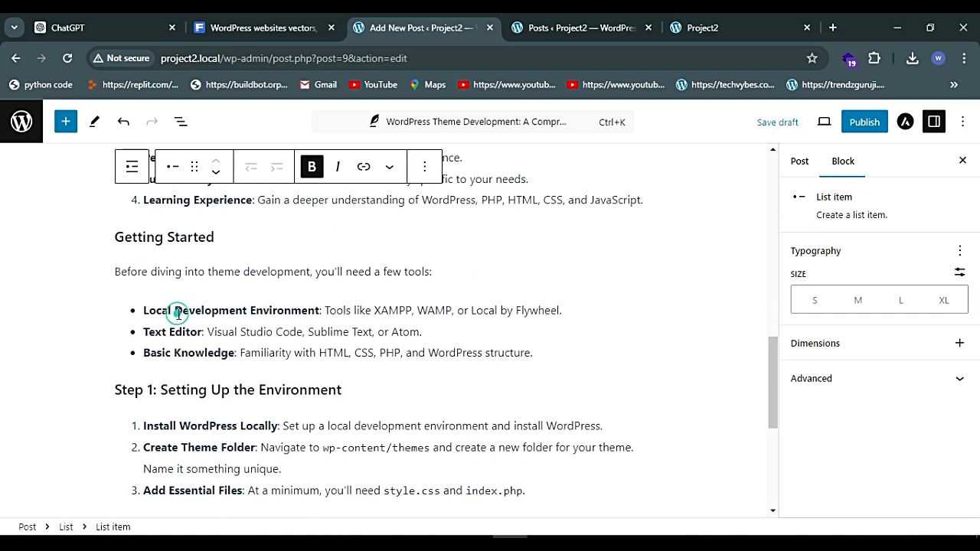
scroll(176, 331, "down", 3)
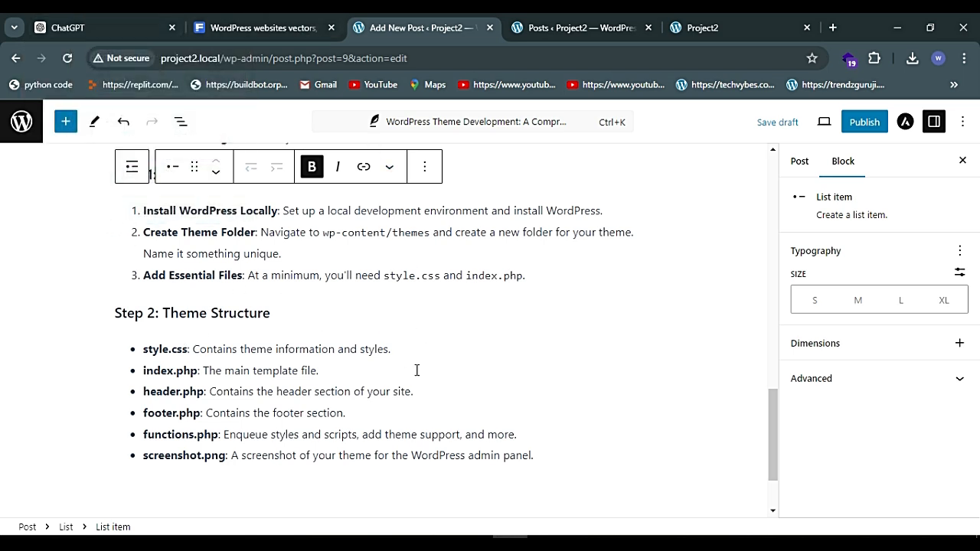
scroll(545, 425, "down", 1)
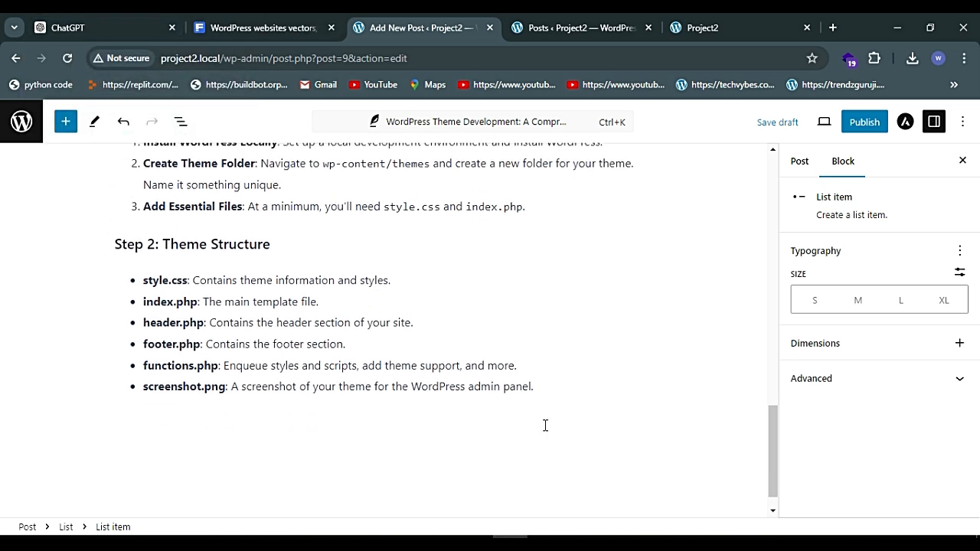
Step: Add an empty paragraph block after the theme-structure list's last item, screenshot.png
left_click(545, 384)
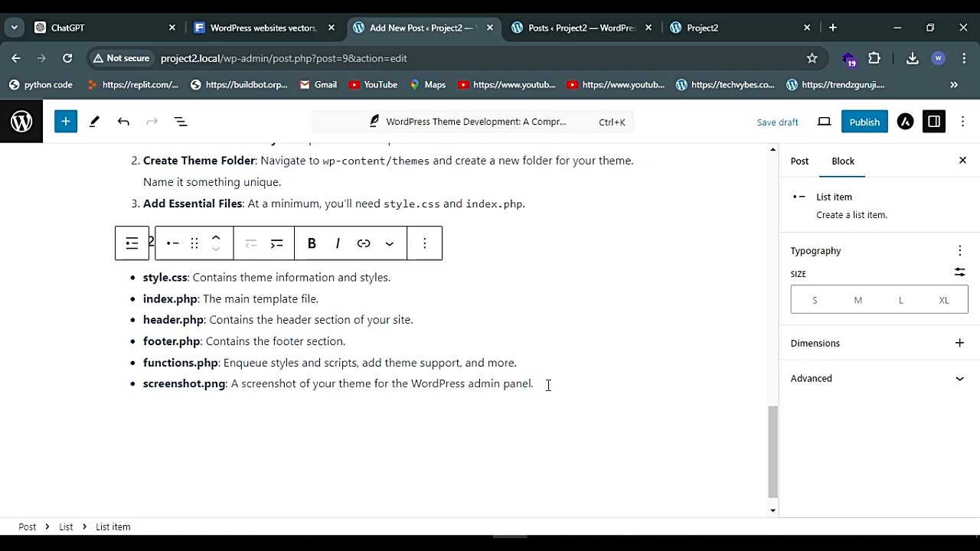
key("Return")
key("Return")
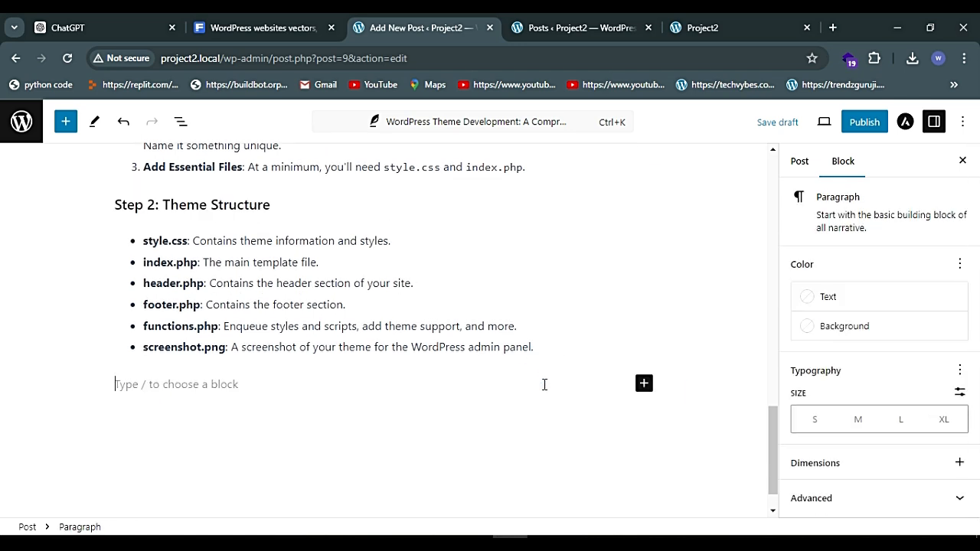
Step: Browse the full block library from the text blocks through media, design and widgets to the theme blocks, without inserting one
left_click(644, 385)
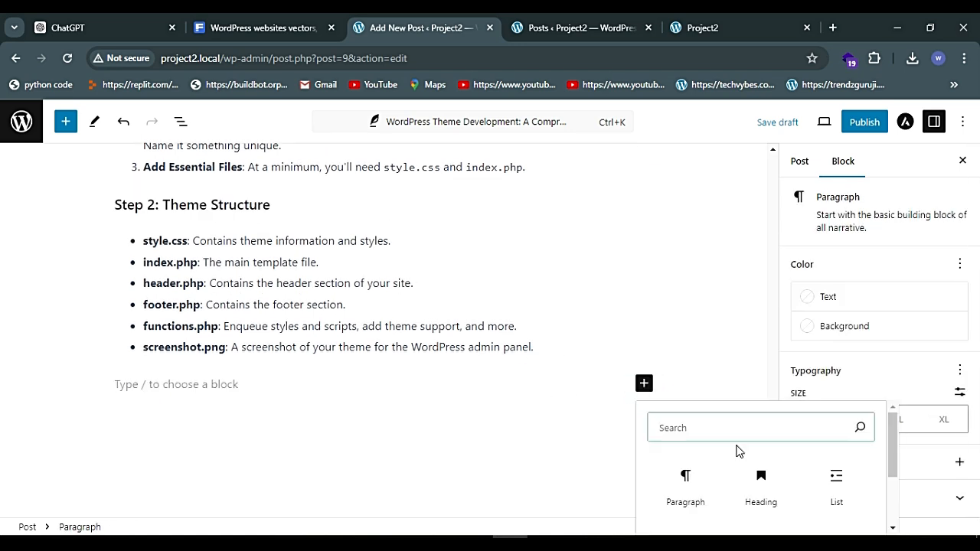
scroll(755, 469, "down", 2)
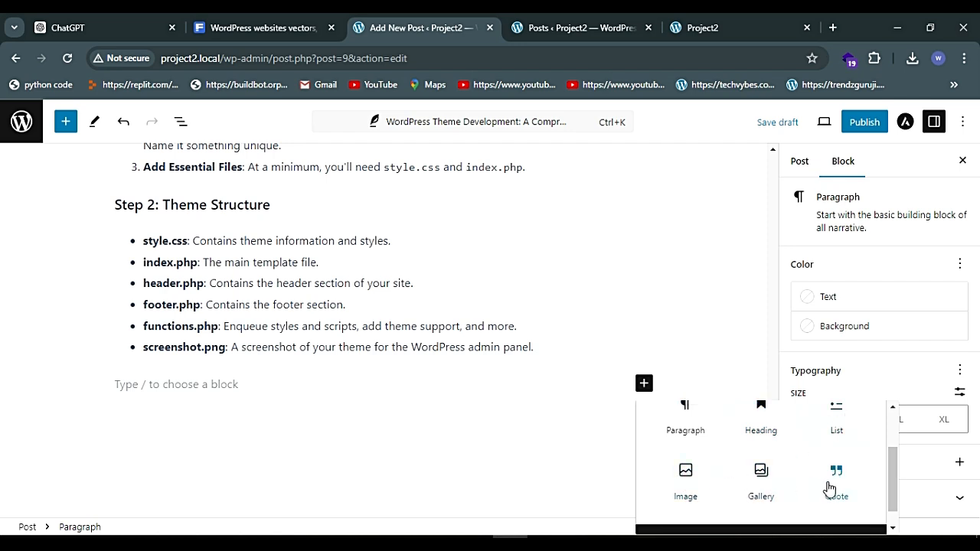
scroll(789, 475, "down", 1)
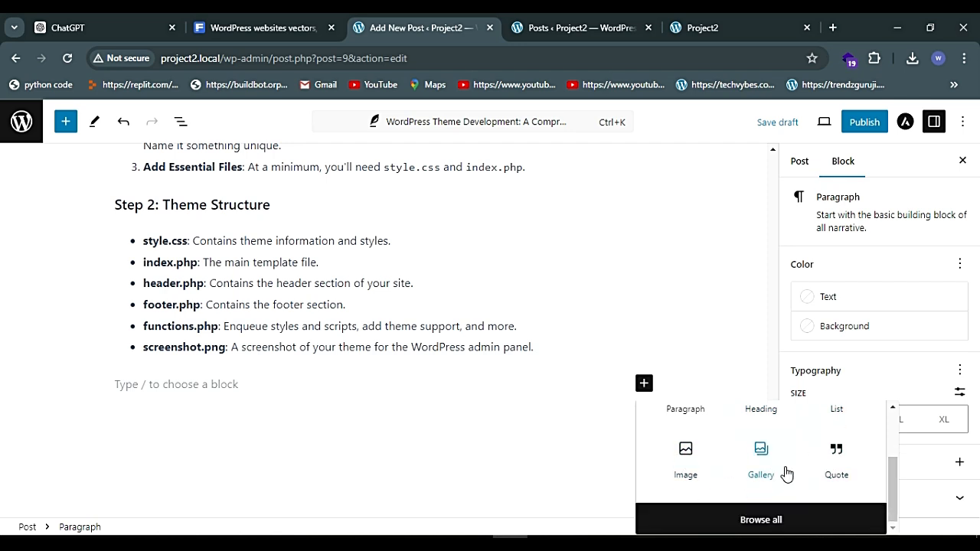
left_click(761, 520)
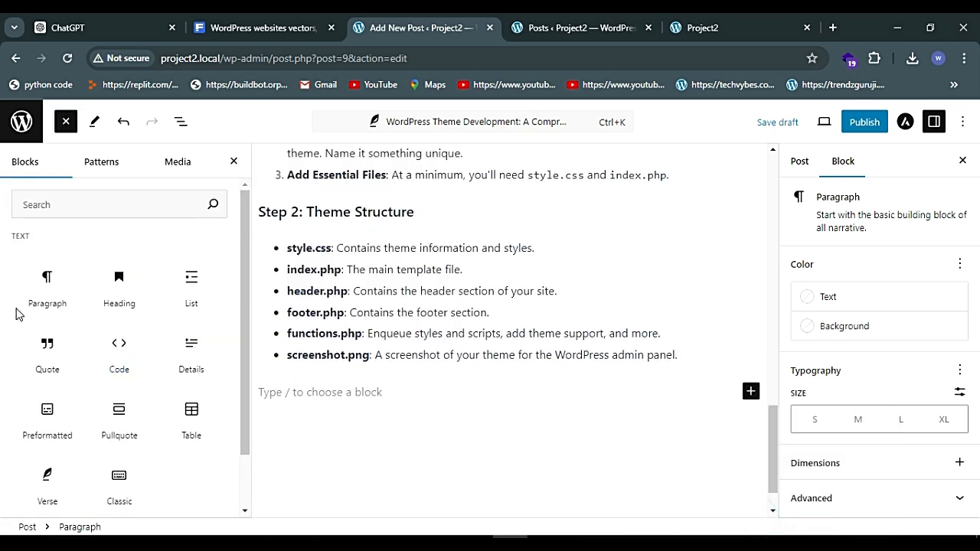
scroll(83, 324, "down", 5)
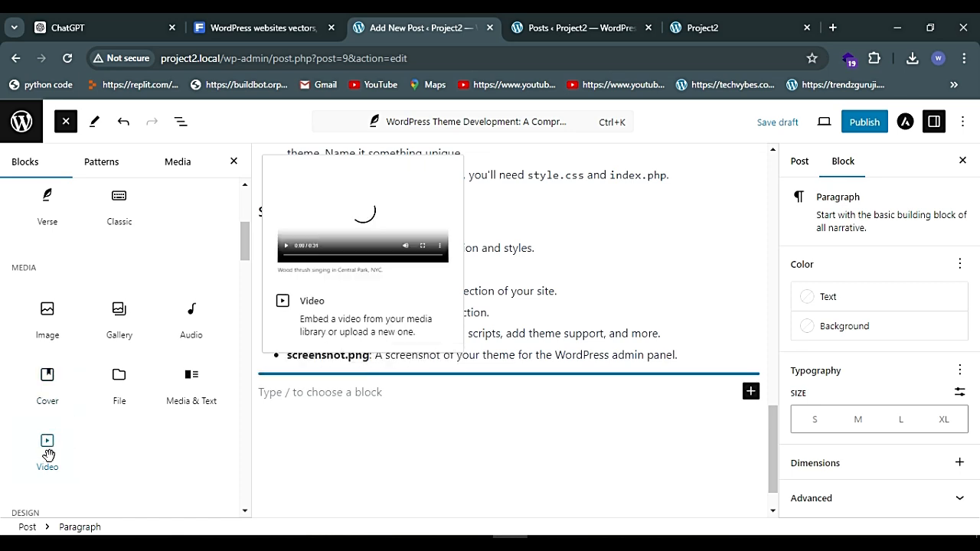
scroll(68, 339, "down", 2)
scroll(68, 339, "down", 2)
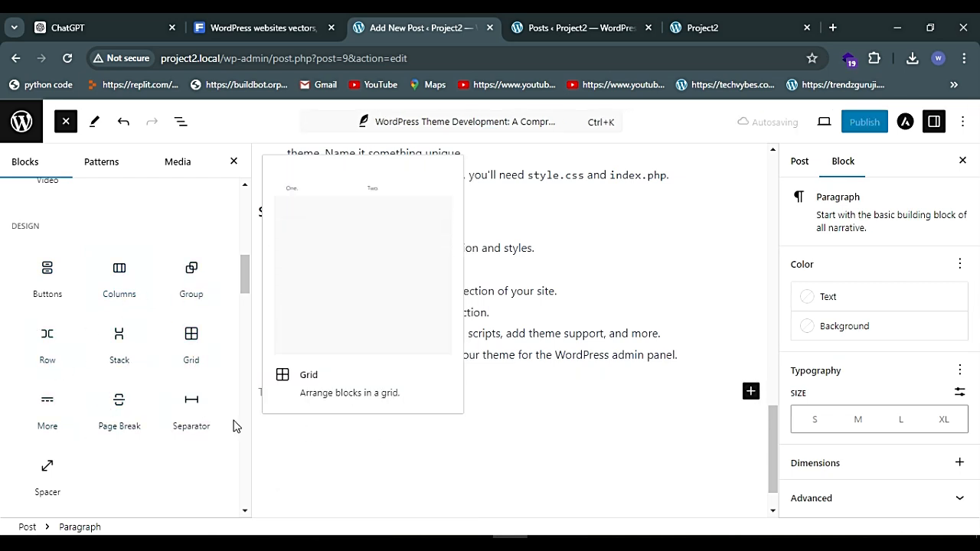
scroll(141, 399, "down", 2)
scroll(143, 400, "down", 2)
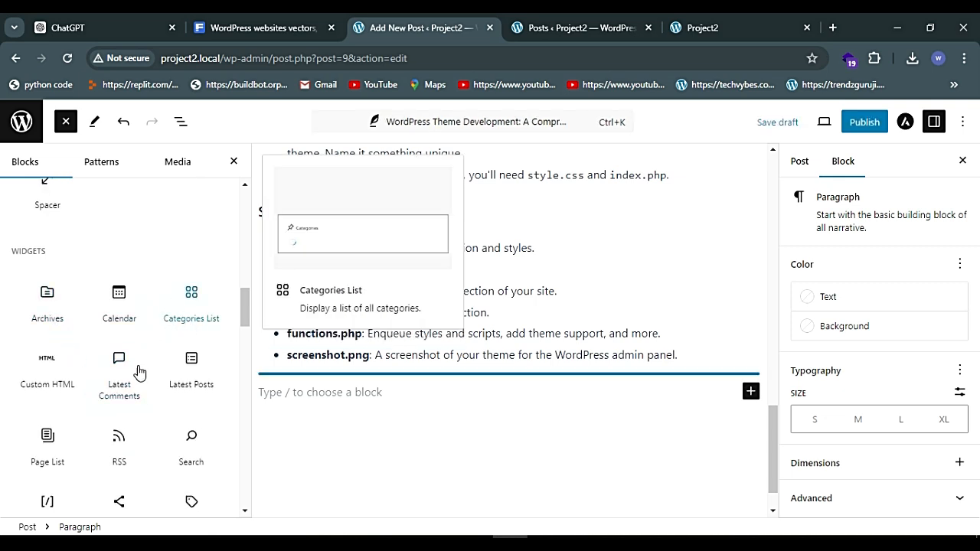
scroll(122, 419, "down", 2)
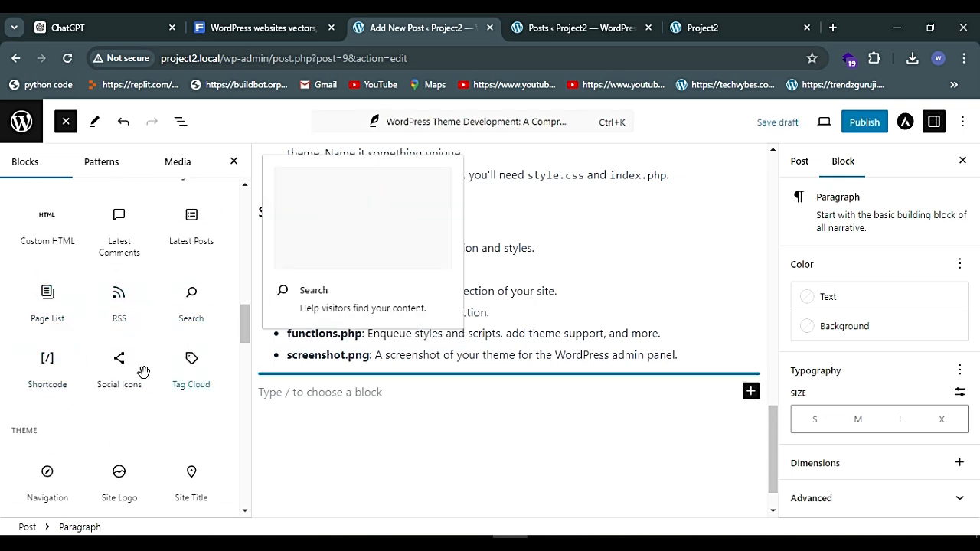
scroll(182, 428, "down", 1)
scroll(48, 407, "down", 2)
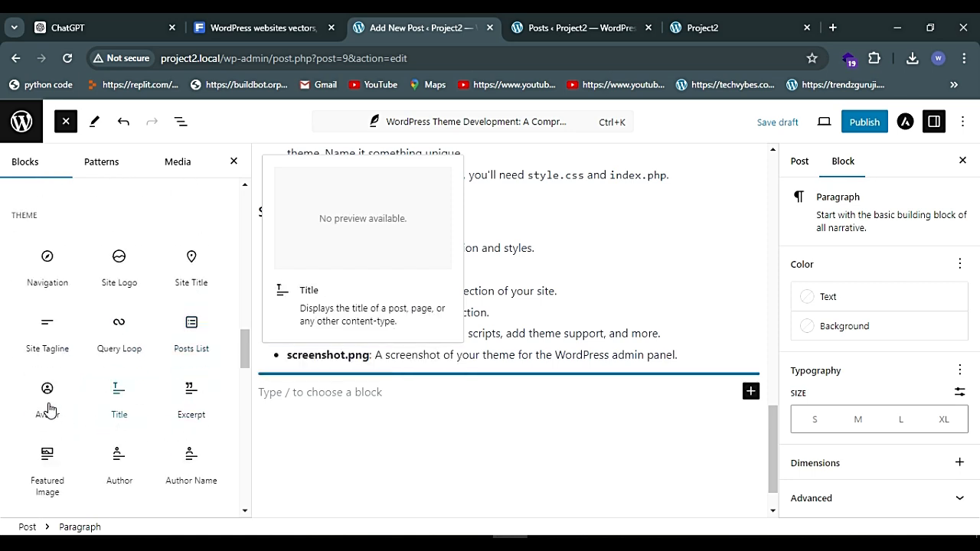
scroll(99, 395, "down", 2)
scroll(146, 386, "down", 3)
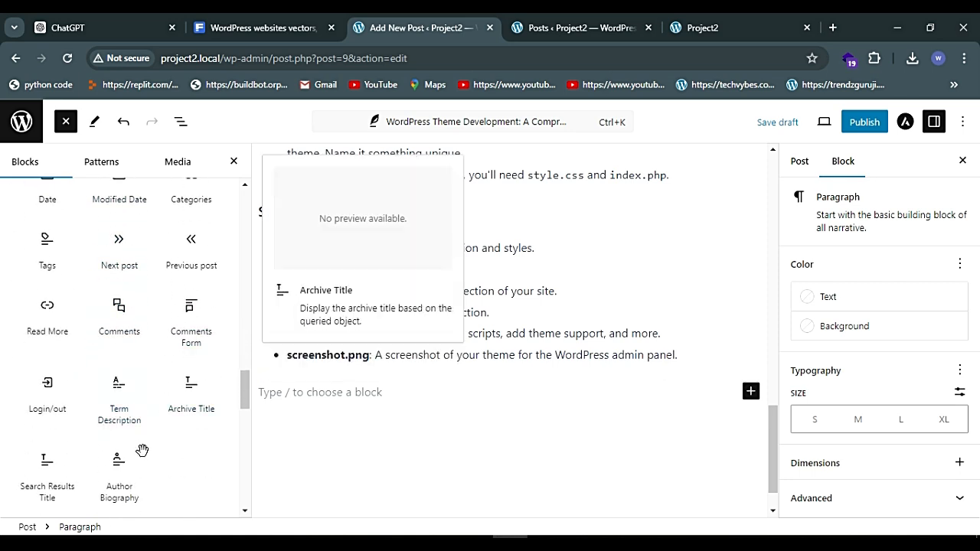
left_click(729, 318)
Step: Copy the line "Here's a basic style.css example:" from ChatGPT and paste it below the theme-structure list, followed by an empty block
left_click(67, 27)
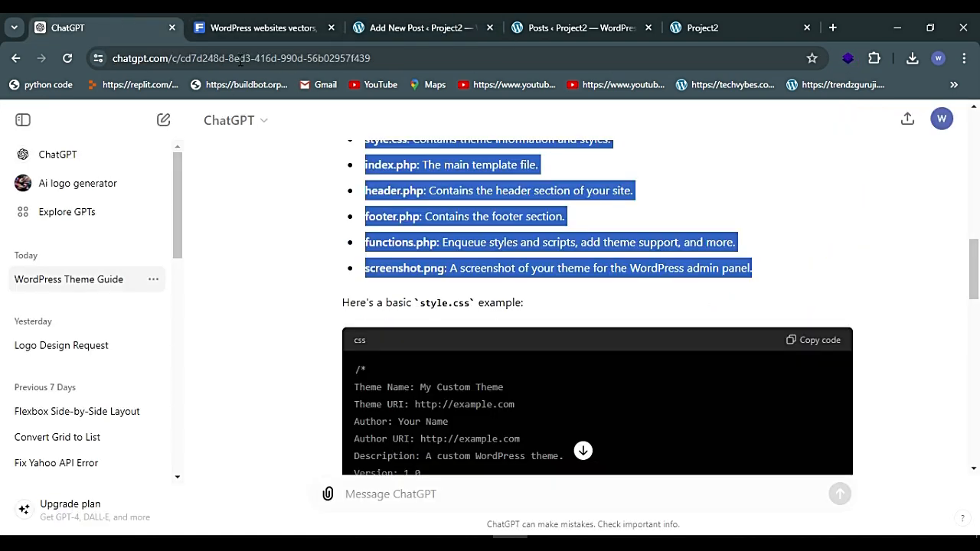
scroll(403, 340, "down", 1)
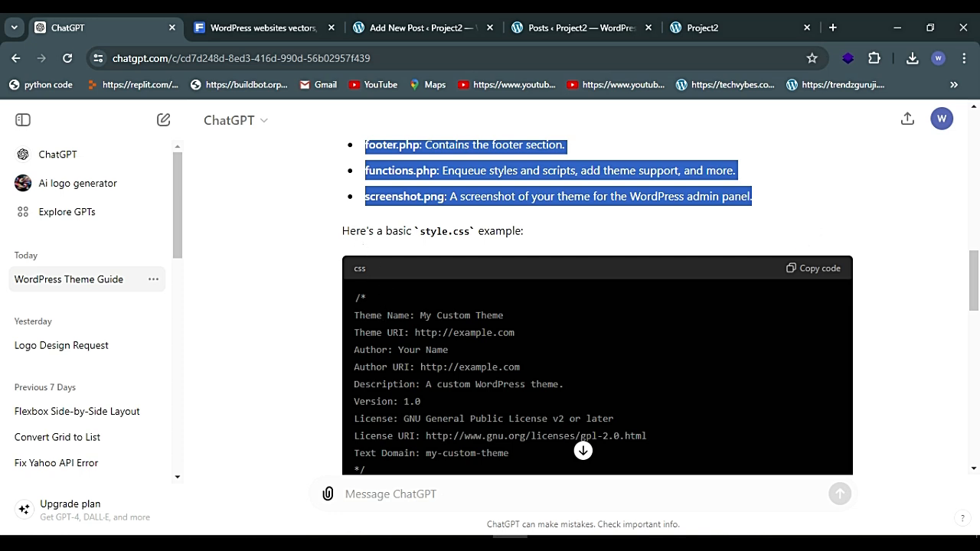
left_click_drag(343, 231, 540, 240)
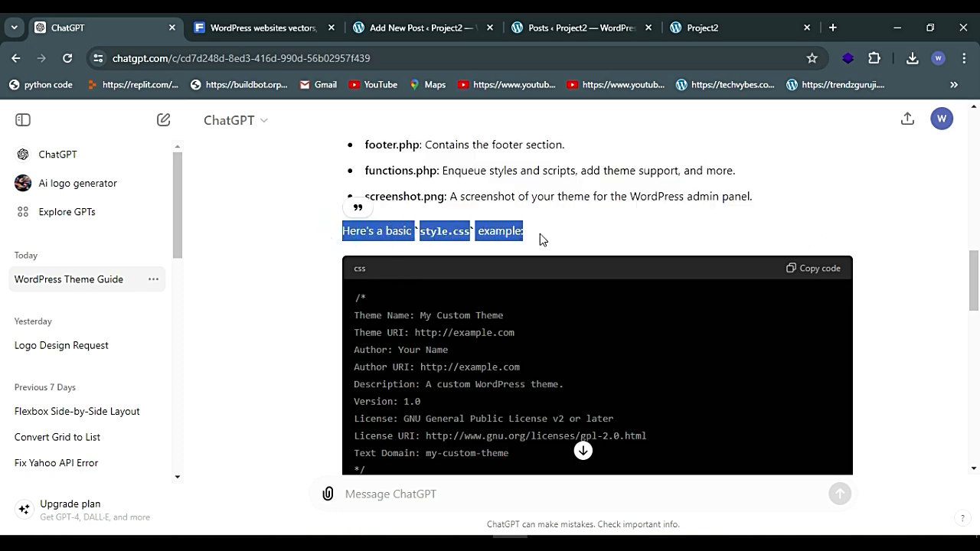
left_click(414, 27)
left_click(186, 392)
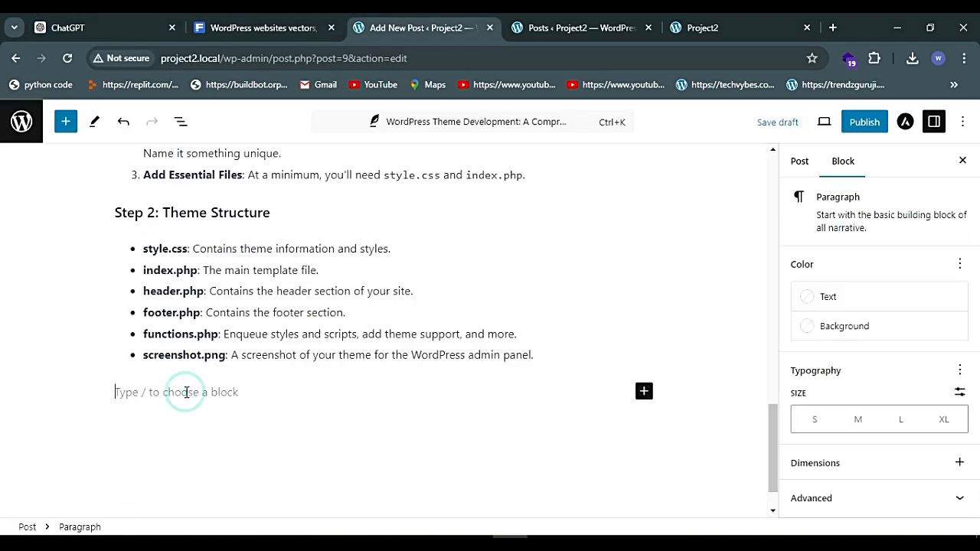
type("Here's a basic style.css example:")
key("Return")
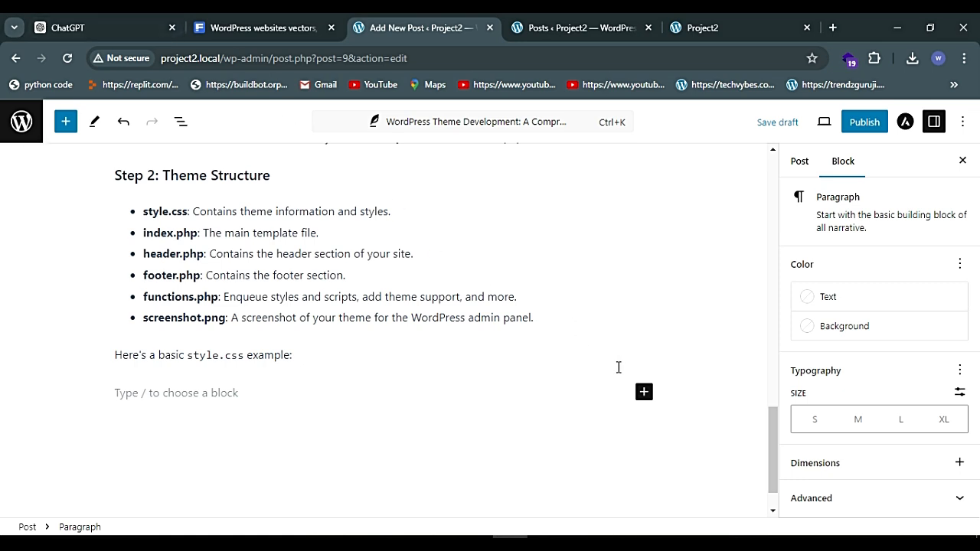
Step: Insert a Code block from the full block library below the style.css example line
left_click(644, 392)
scroll(774, 494, "down", 3)
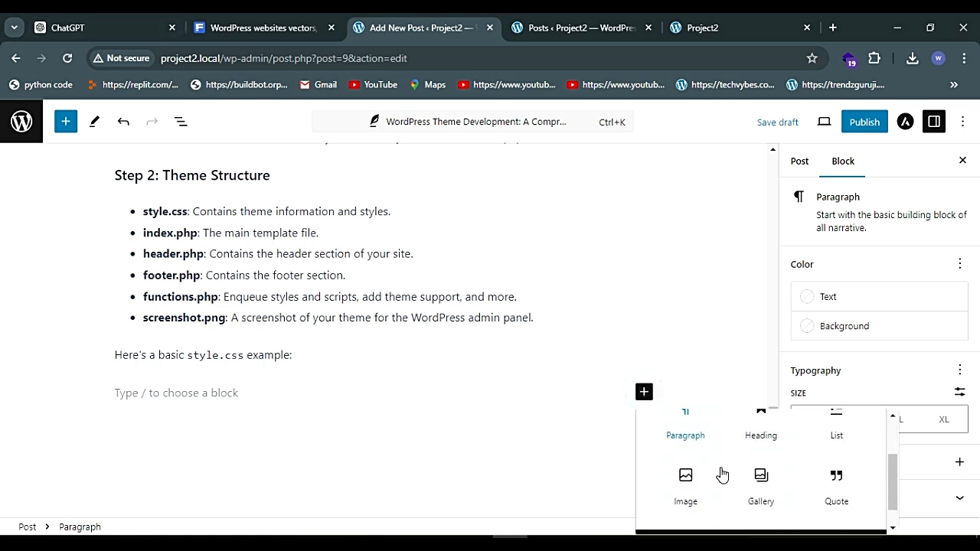
left_click(754, 521)
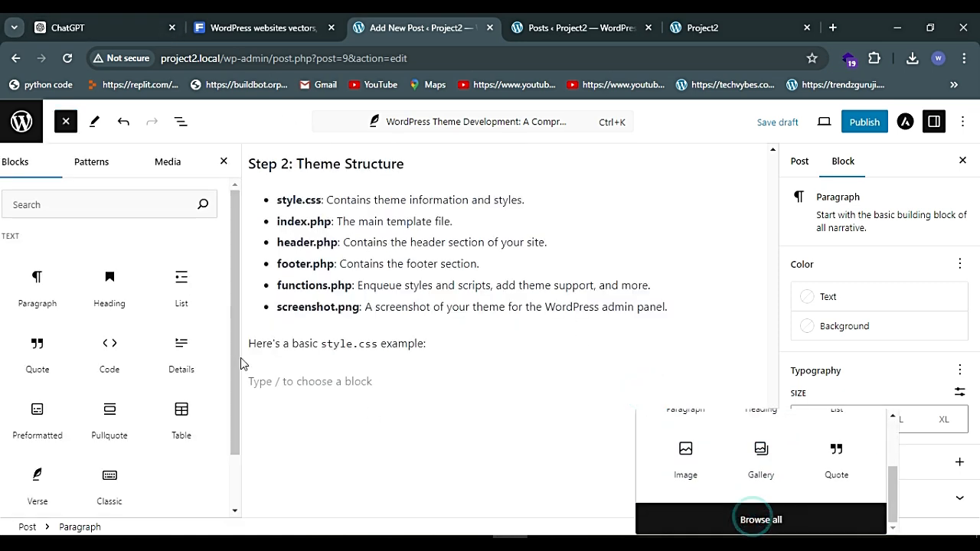
left_click(118, 348)
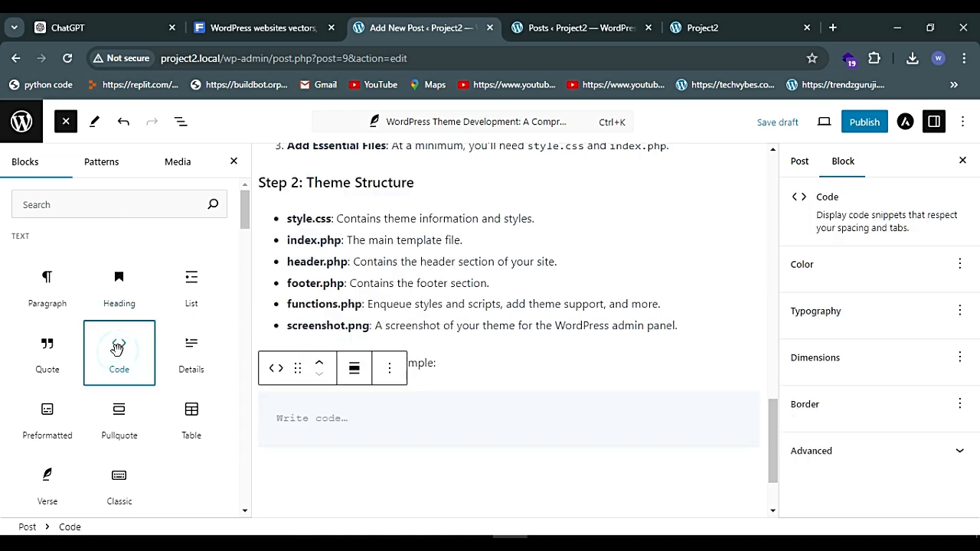
Step: Copy the complete css code snippet from ChatGPT and close the "WordPress websites vectors" browser tab
left_click(73, 25)
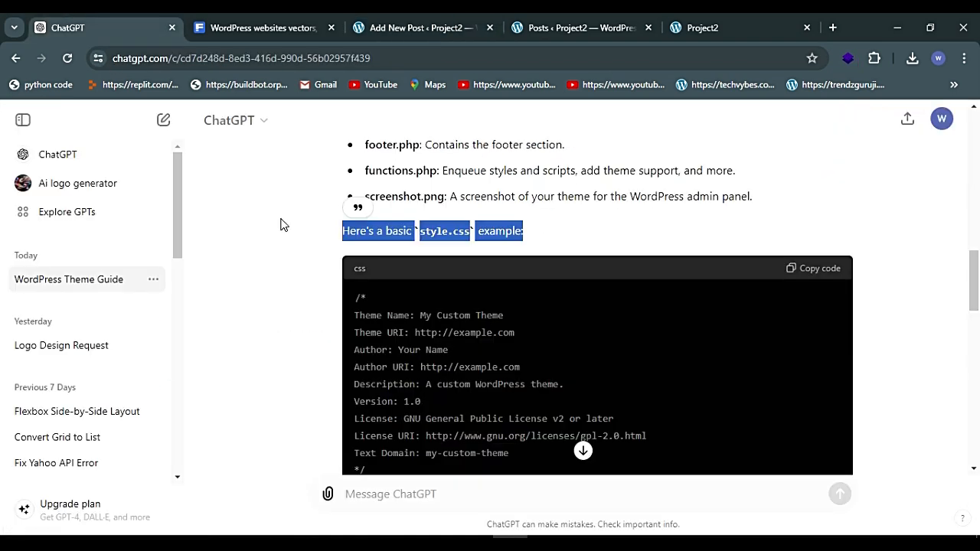
left_click(796, 272)
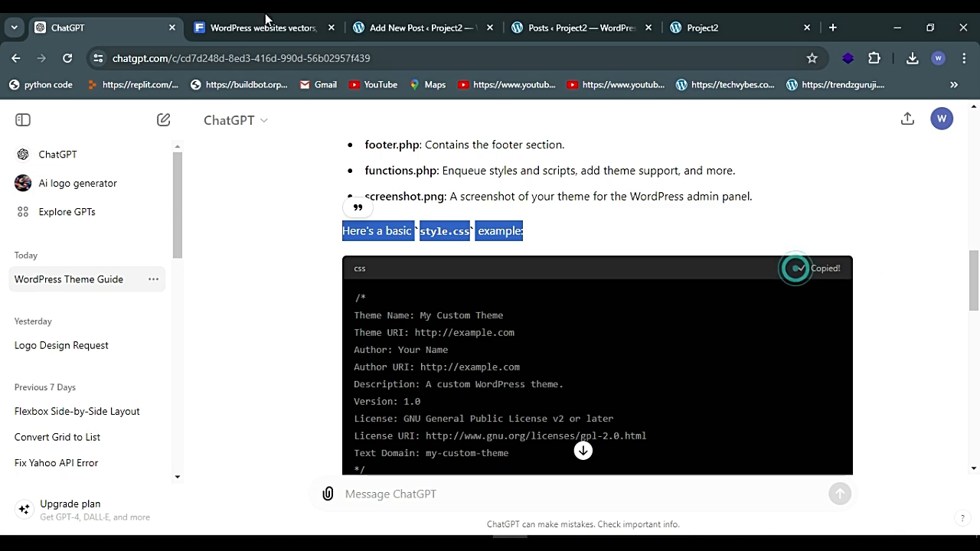
left_click(266, 23)
left_click(376, 23)
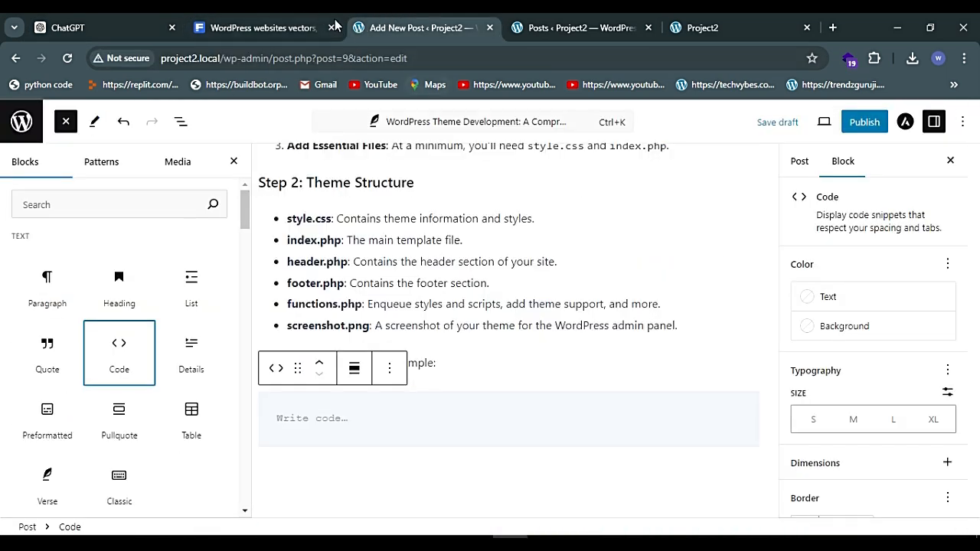
left_click(332, 27)
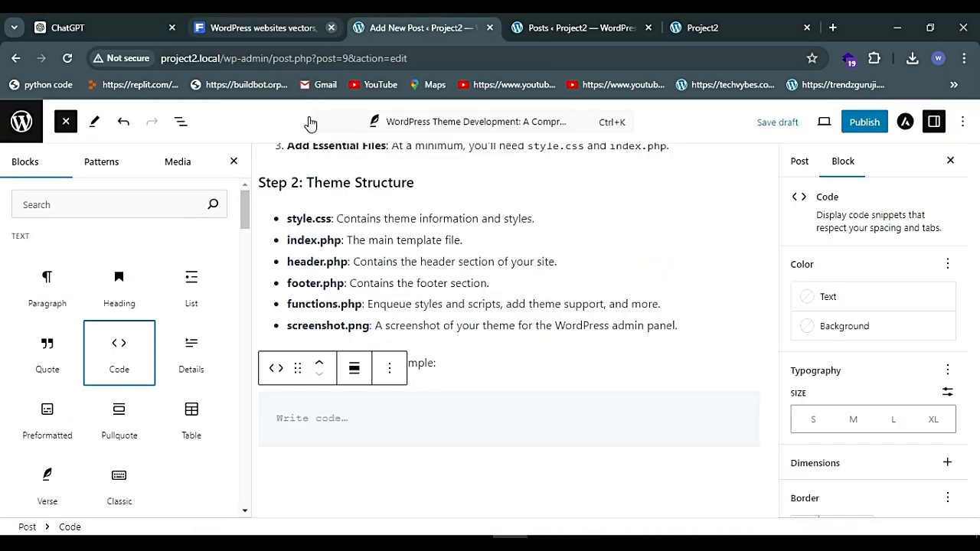
Step: Paste the copied style.css header code into the Code block and add an empty paragraph block below it
left_click(314, 426)
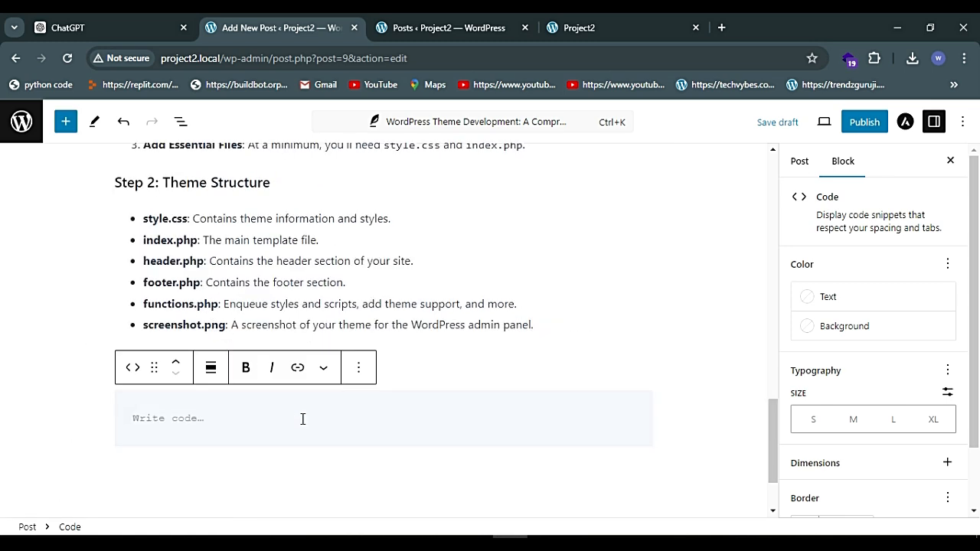
left_click(207, 413)
key("ctrl+v")
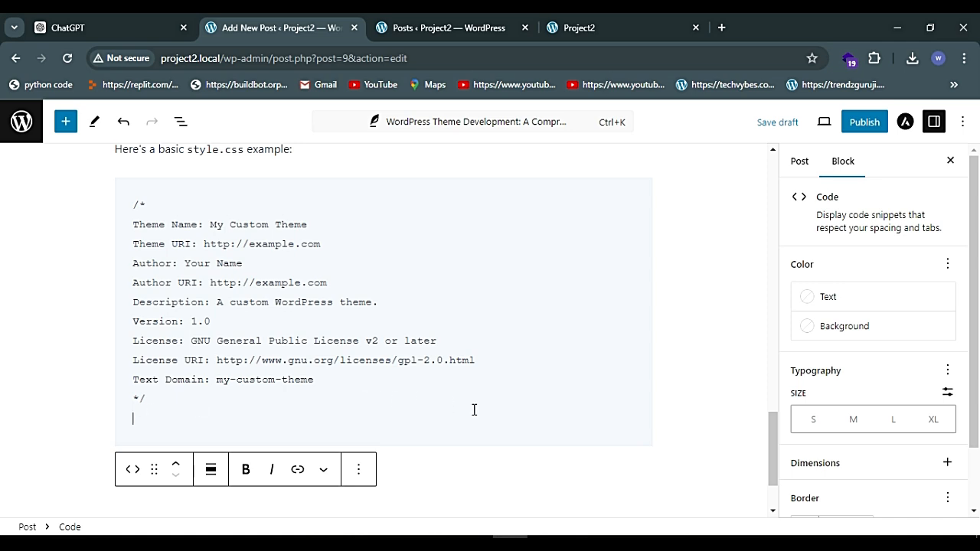
key("Return")
key("Return")
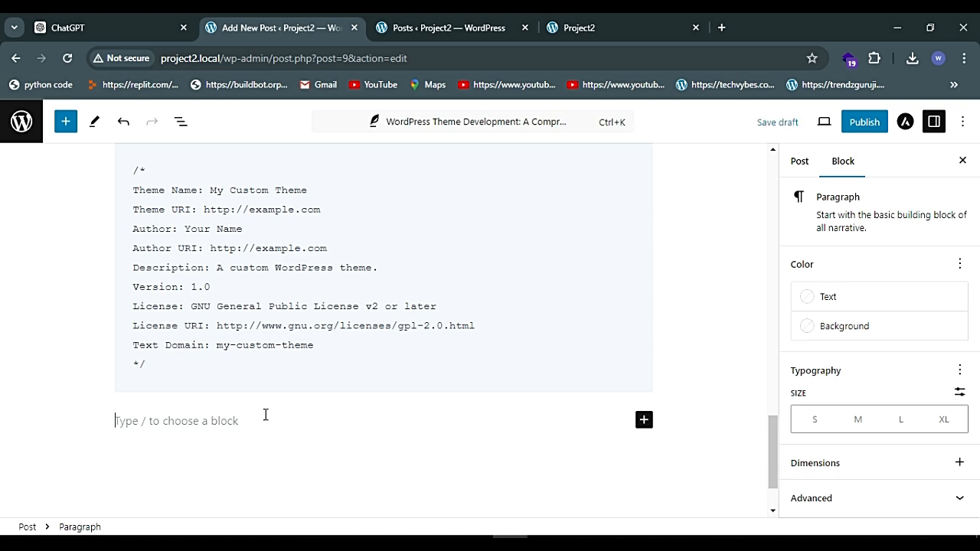
Step: Copy ChatGPT's text from "Step 3: Adding Theme Functionality" through the "Step 4: Enqueuing Styles and Scripts" heading and paste it below the code block
left_click(84, 25)
scroll(348, 344, "down", 4)
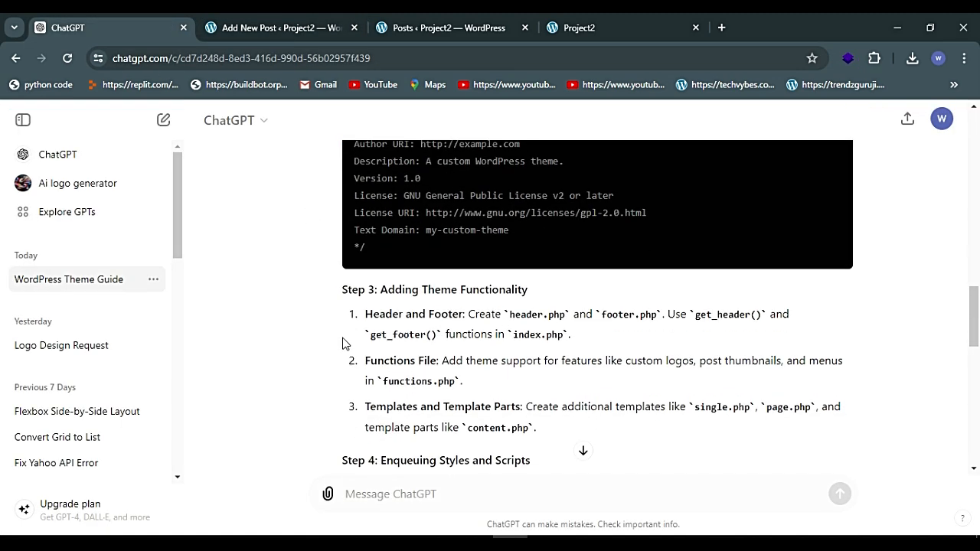
left_click_drag(343, 219, 540, 404)
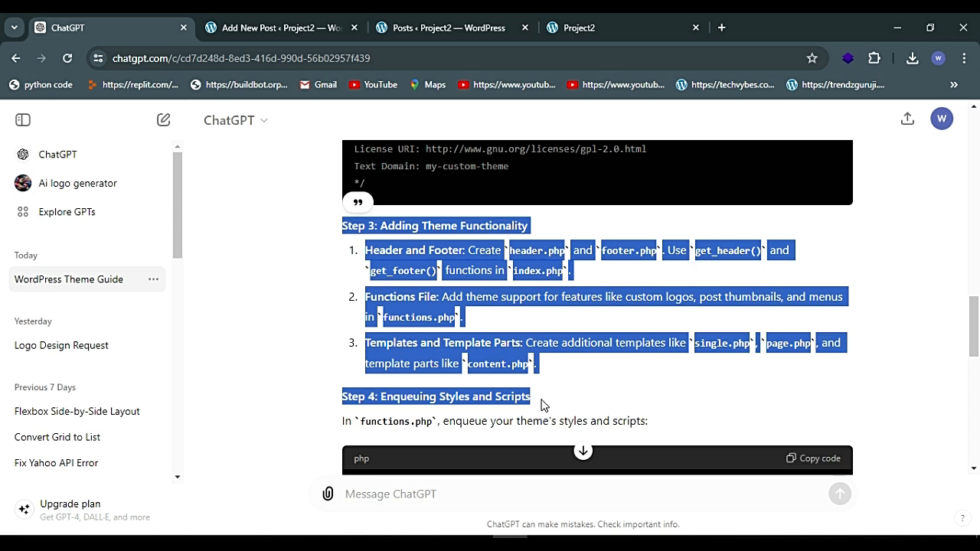
left_click(280, 28)
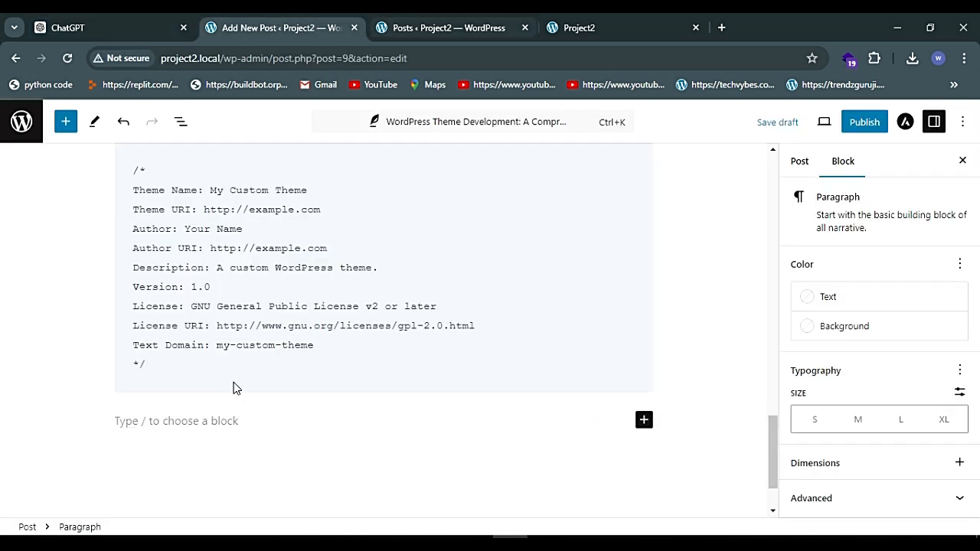
left_click(174, 424)
key("ctrl+v")
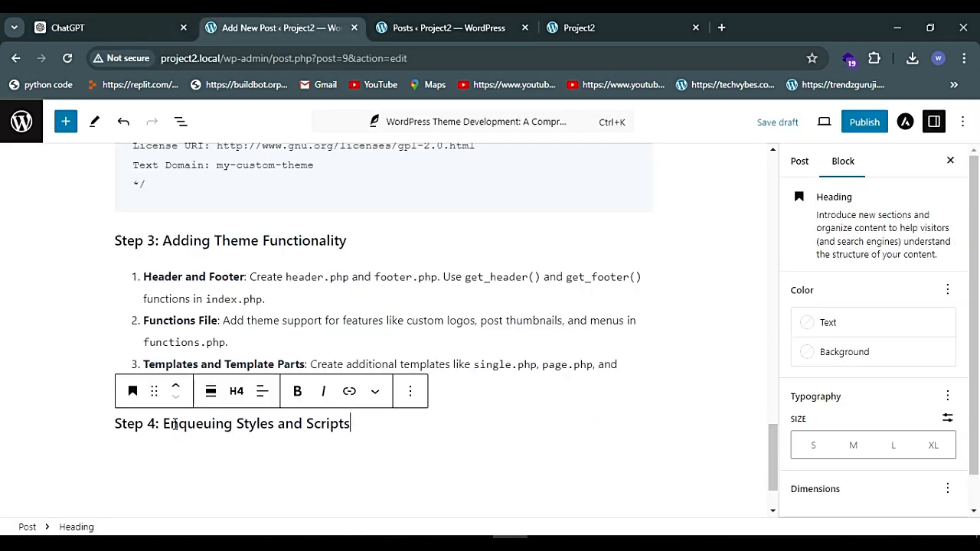
key("Return")
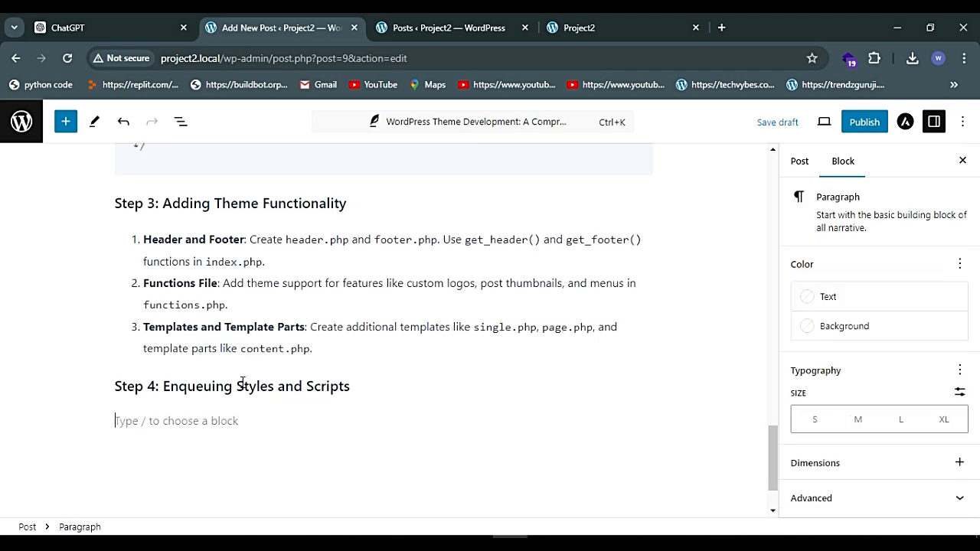
Step: Copy the sentence "In functions.php, enqueue your theme's styles and scripts:" from ChatGPT and paste it below the Step 4 heading, followed by an empty block
left_click(76, 28)
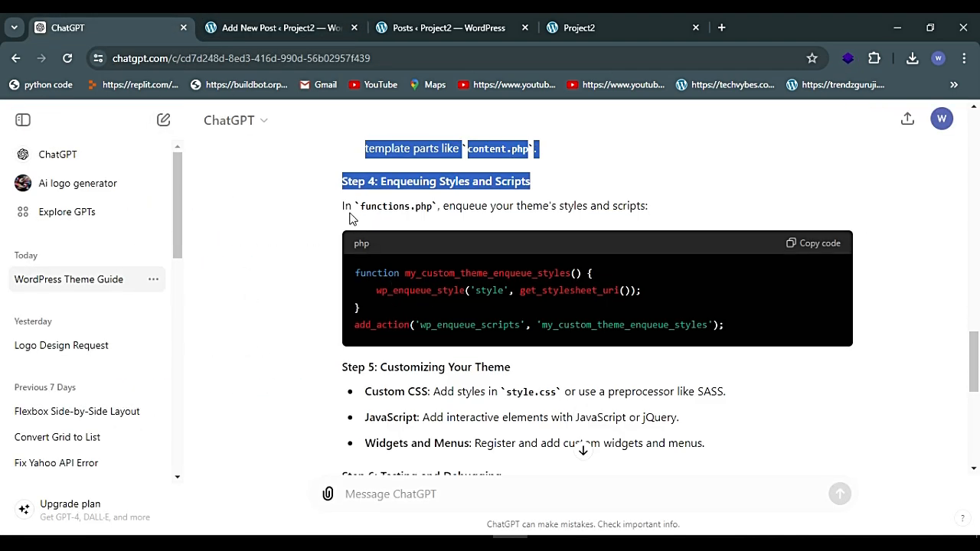
left_click_drag(346, 207, 696, 208)
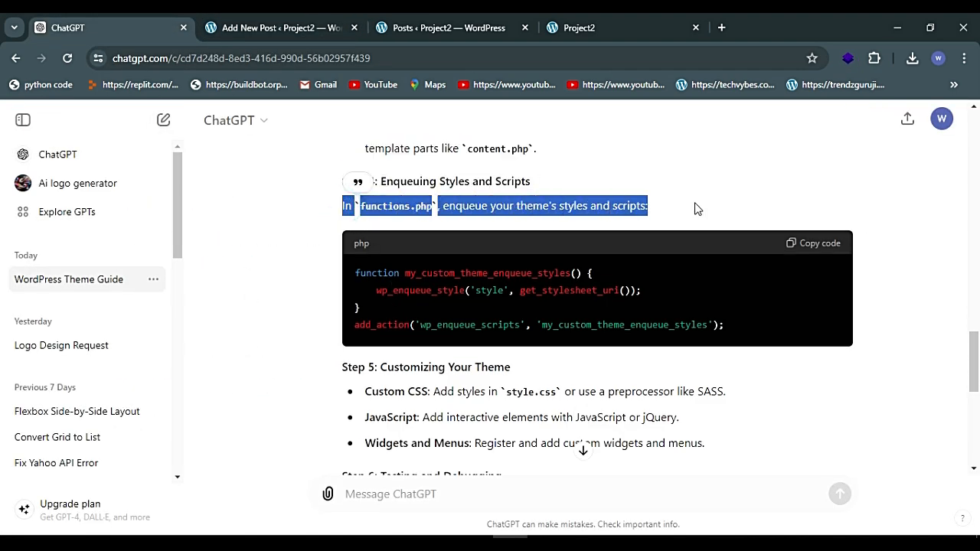
left_click(314, 28)
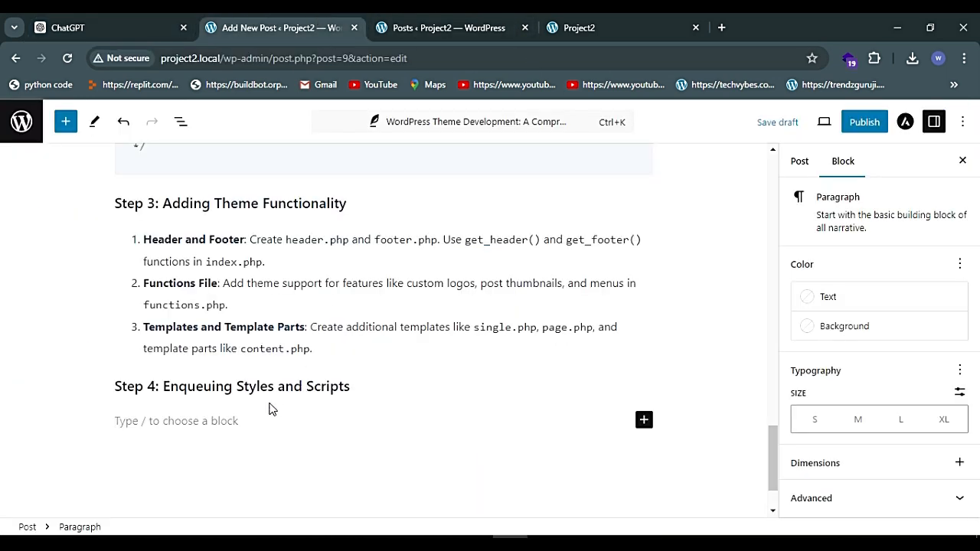
key("ctrl+v")
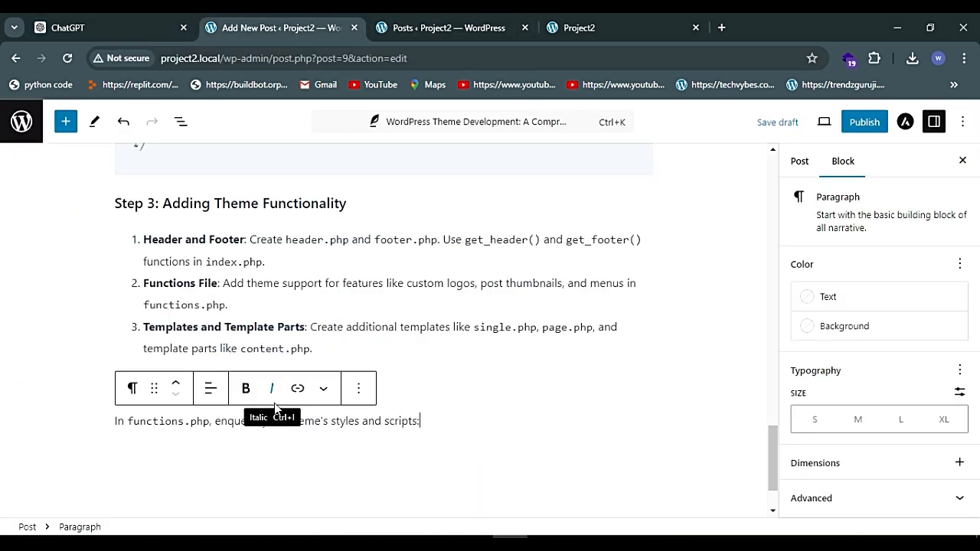
key("Return")
Step: Copy the complete php enqueue snippet from ChatGPT and insert a Code block below the Step 4 functions.php sentence in the post
left_click(66, 26)
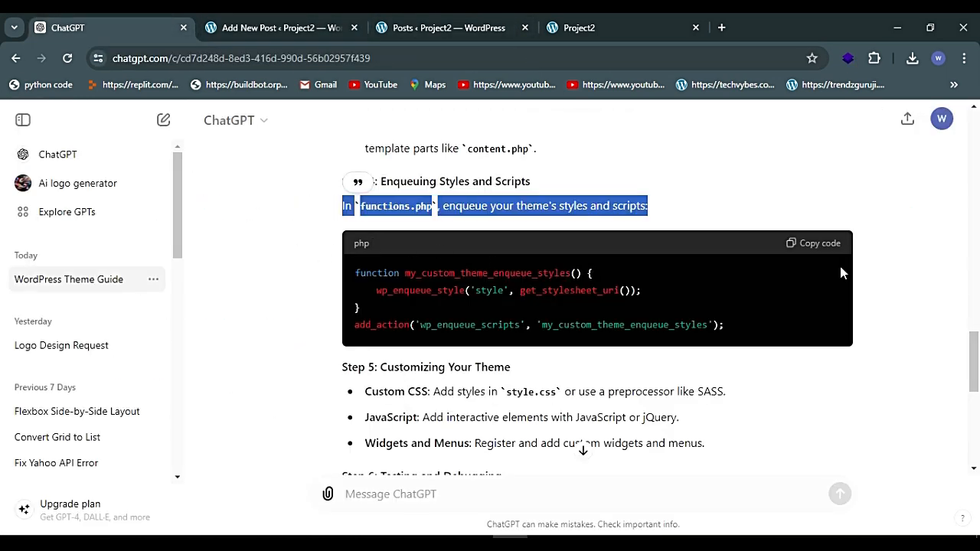
left_click(812, 243)
left_click(276, 27)
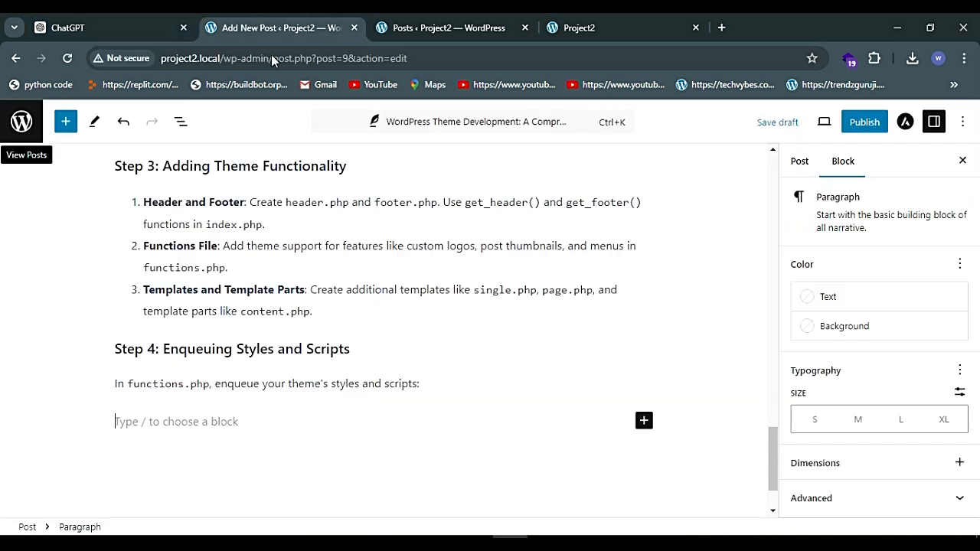
left_click(643, 423)
scroll(821, 482, "down", 2)
scroll(821, 484, "up", 1)
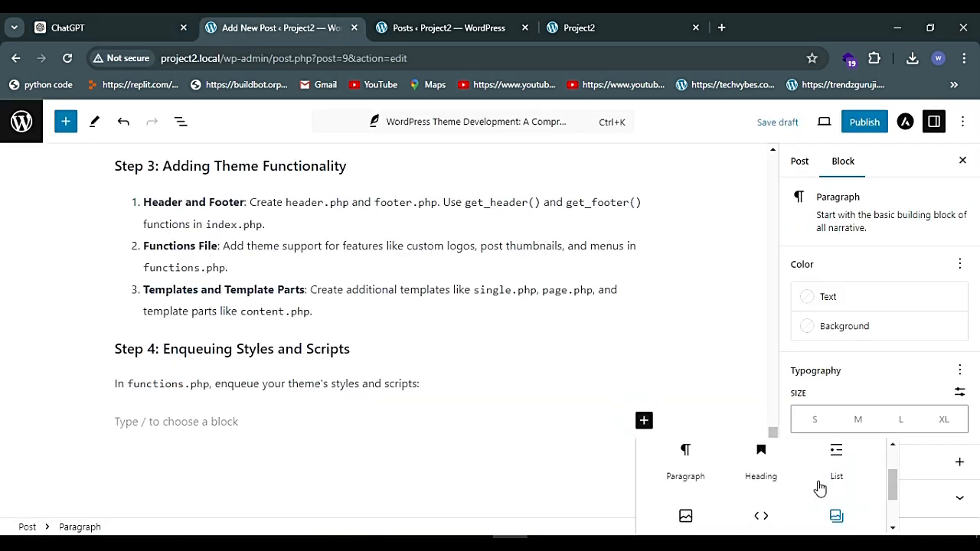
scroll(820, 487, "down", 1)
left_click(768, 460)
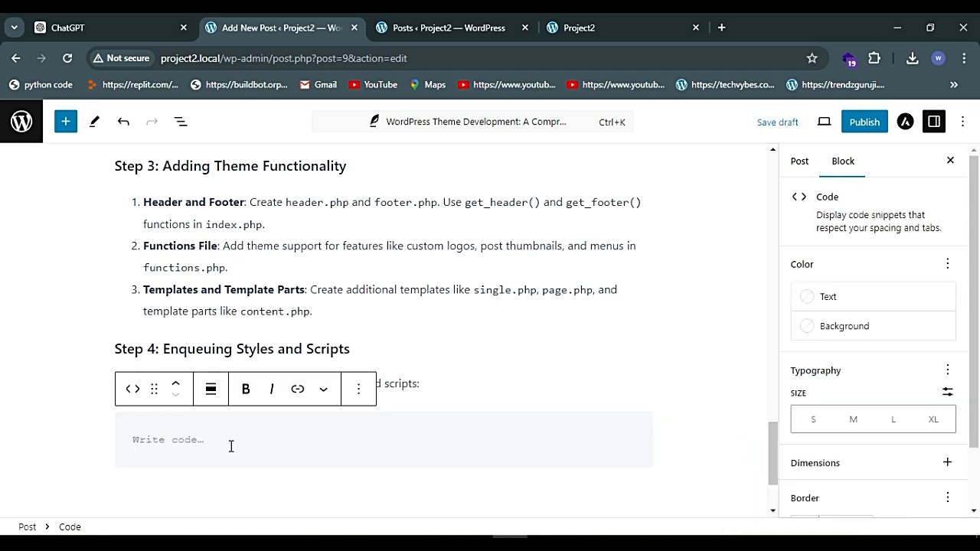
Step: Paste the copied php enqueue code into the Code block and add an empty paragraph block below it
key("ctrl+v")
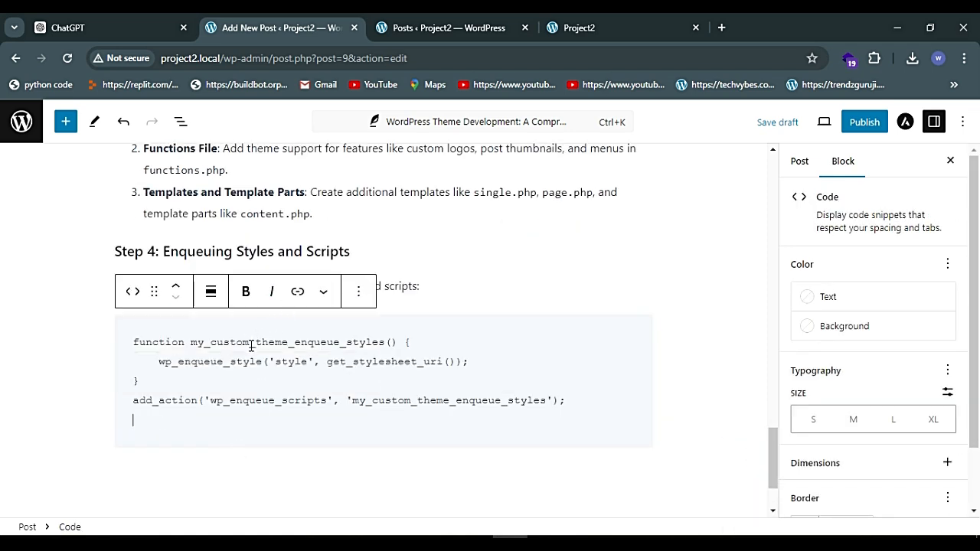
key("Return")
key("Return")
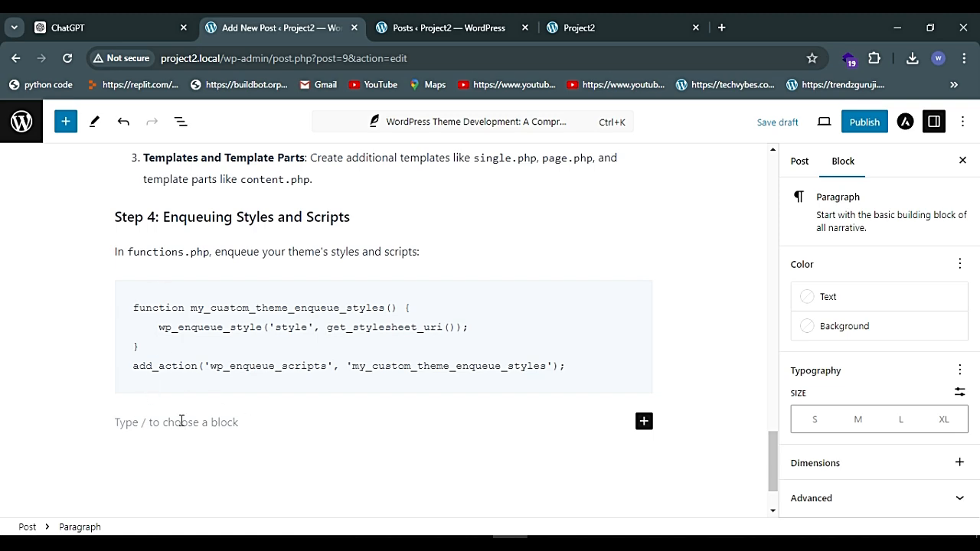
Step: Copy ChatGPT's text from "Step 5: Customizing Your Theme" through the closing "Happy coding" sentence and paste it below the php code block
left_click(32, 22)
scroll(506, 395, "down", 3)
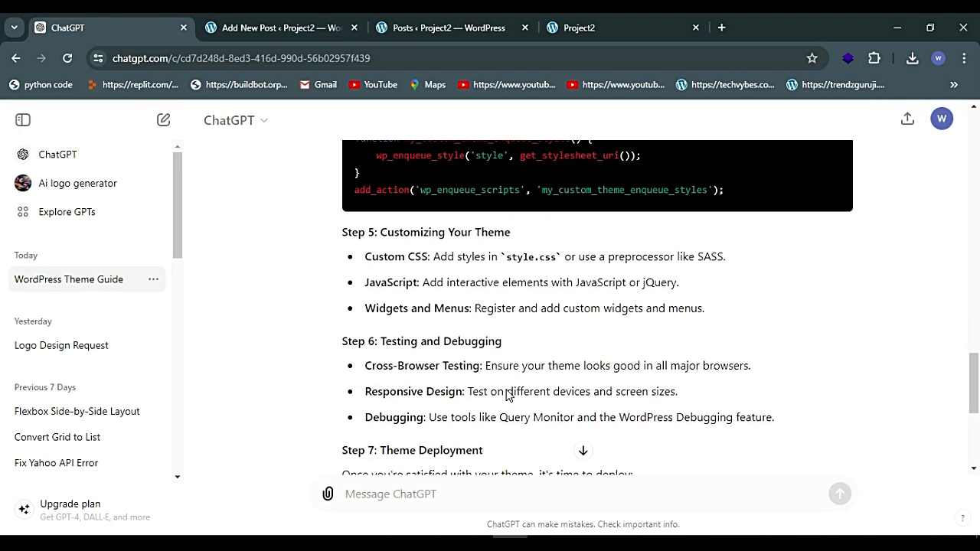
scroll(506, 395, "down", 1)
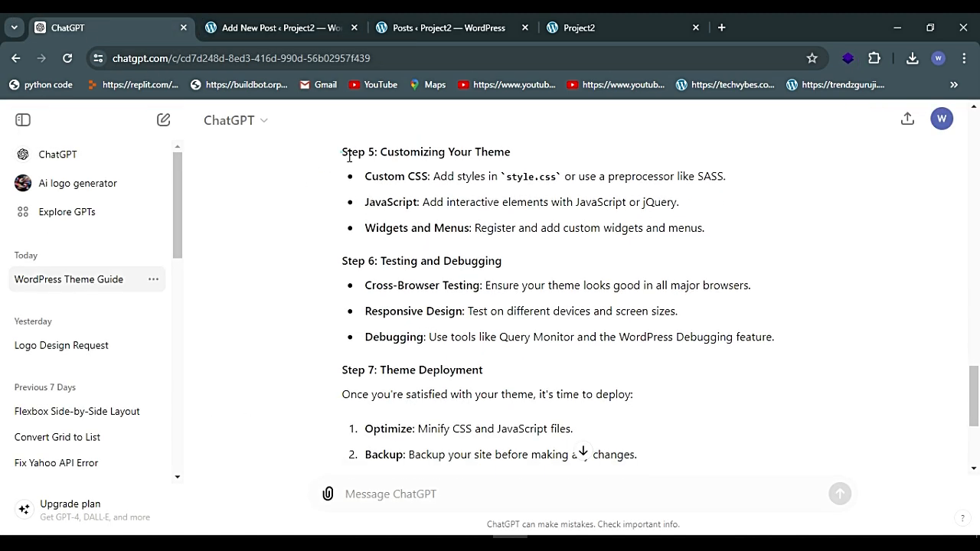
left_click_drag(348, 156, 814, 390)
scroll(403, 322, "down", 3)
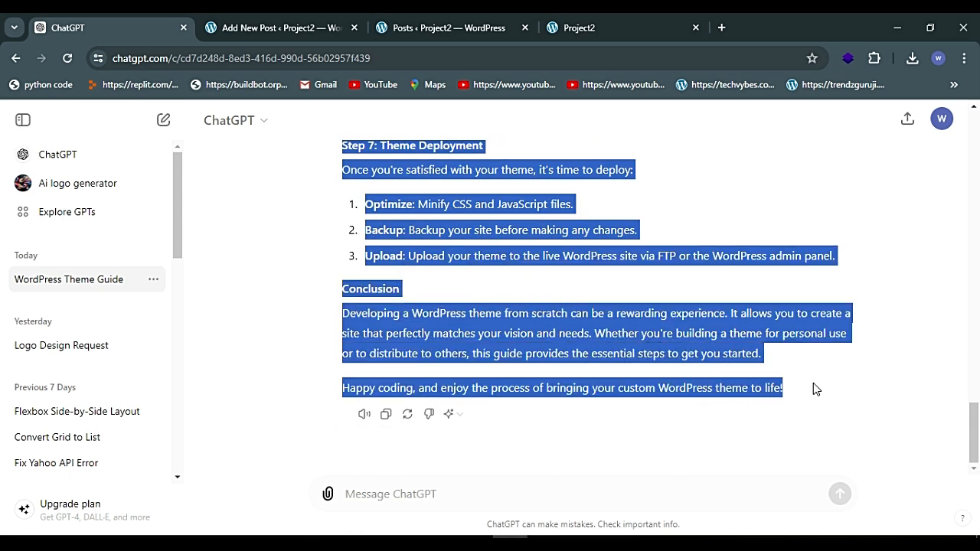
left_click(247, 25)
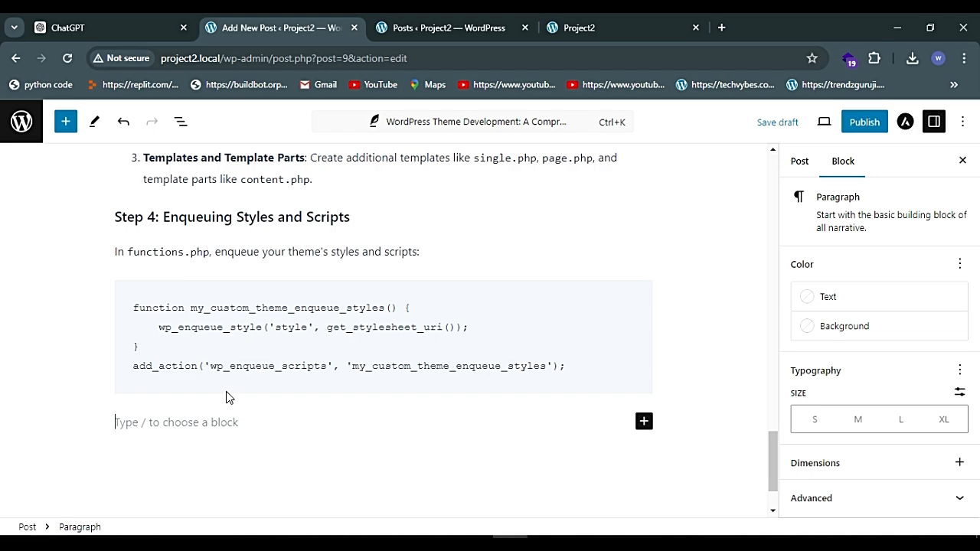
key("ctrl+v")
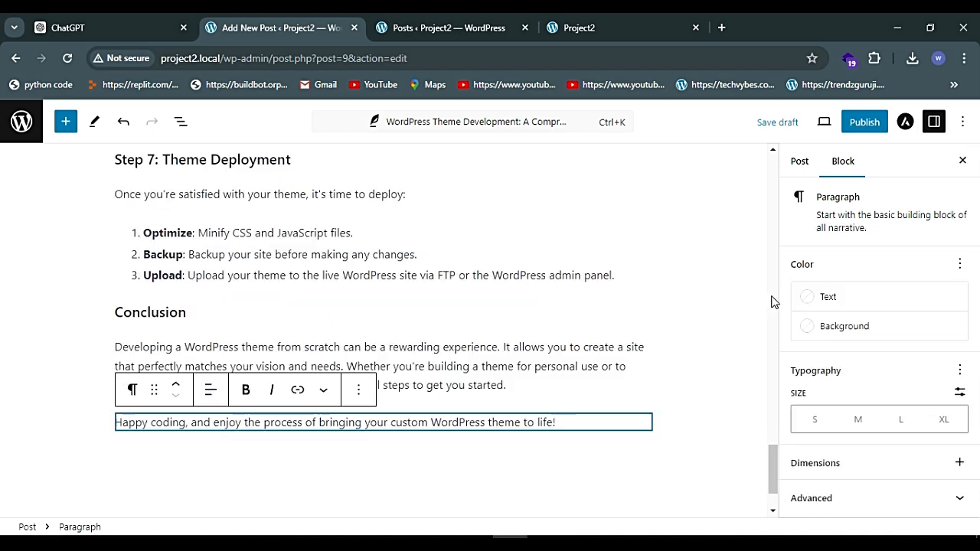
Step: Add a new category named WordPress, without a parent category, to the post
scroll(492, 311, "up", 15)
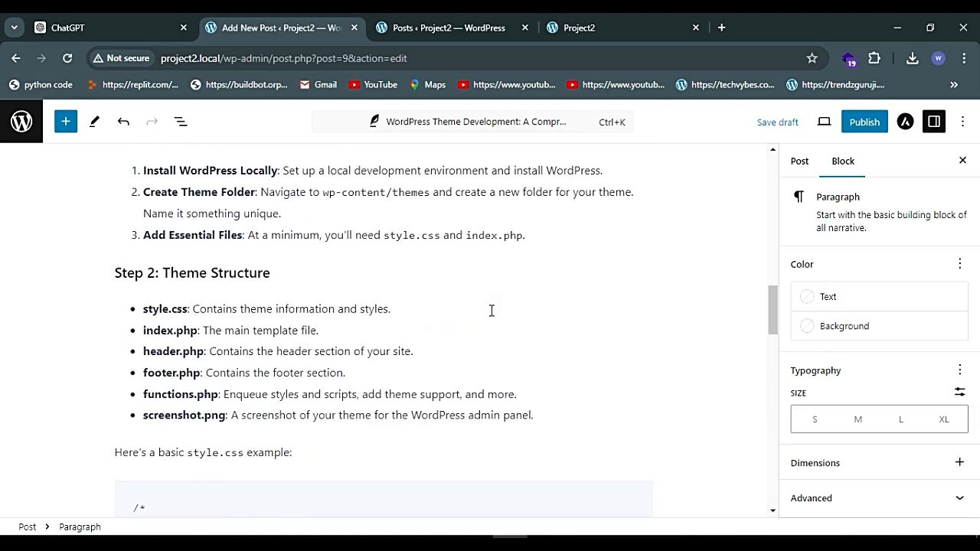
scroll(493, 311, "up", 15)
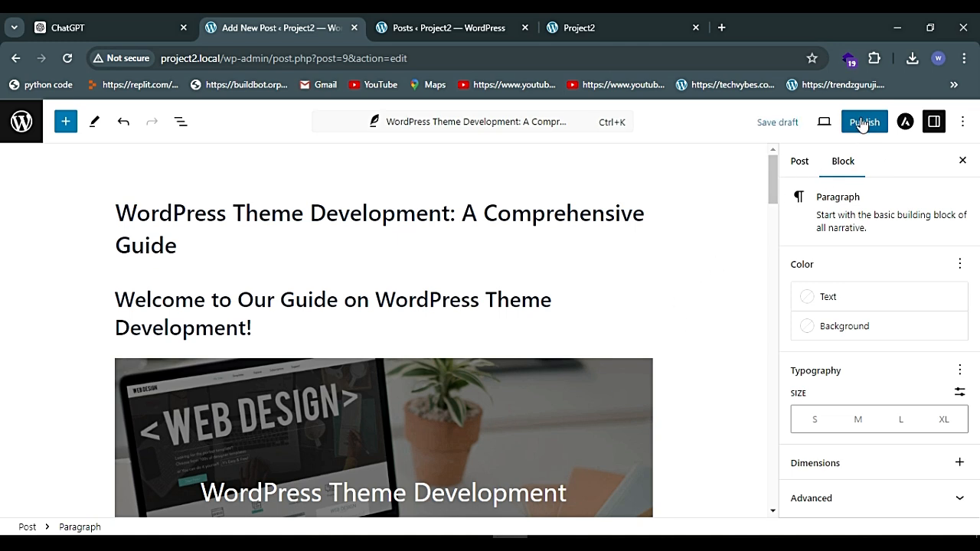
left_click(799, 162)
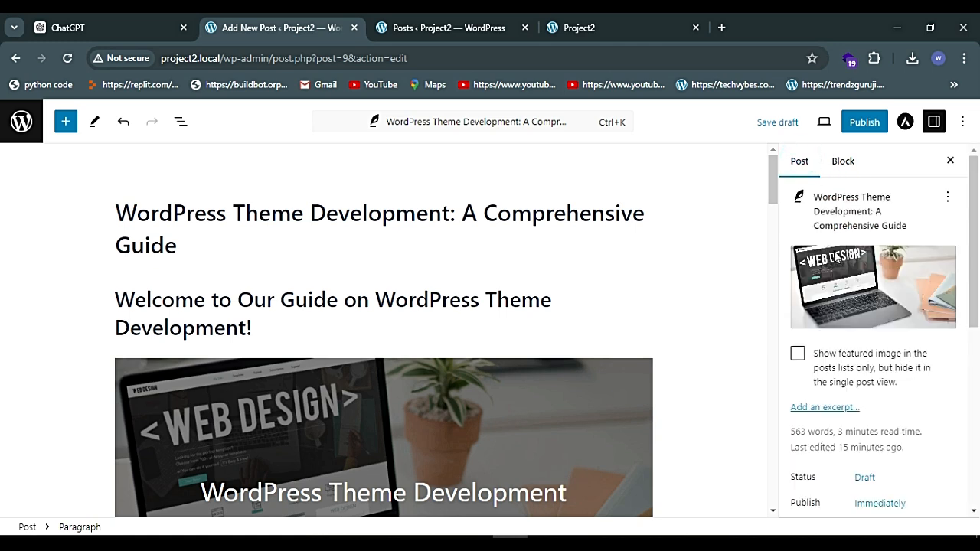
scroll(856, 280, "down", 3)
scroll(855, 280, "down", 5)
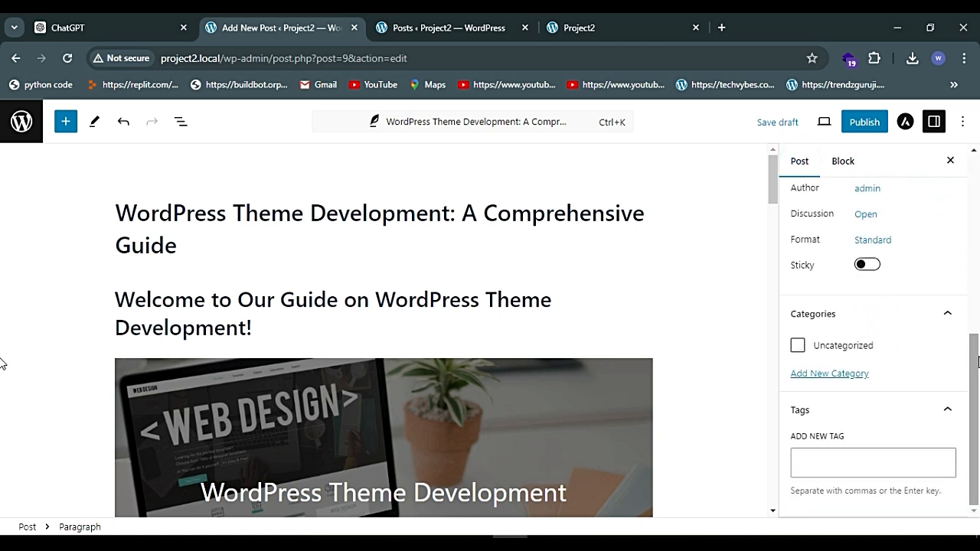
left_click(834, 375)
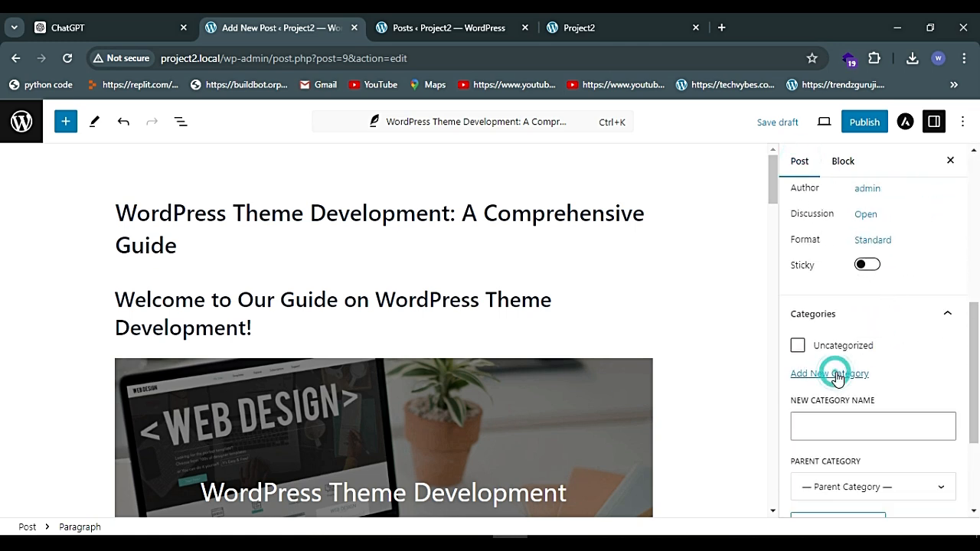
left_click(825, 433)
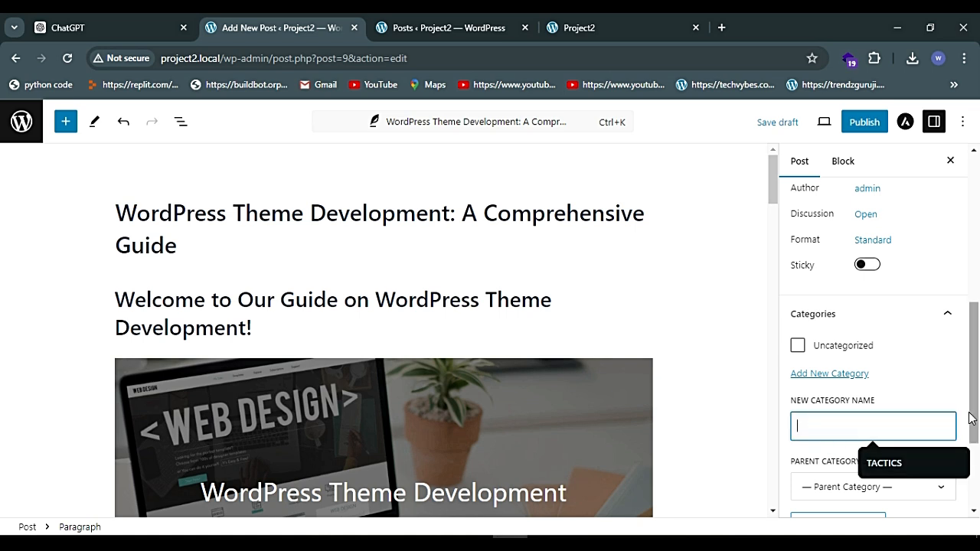
type("WordPress")
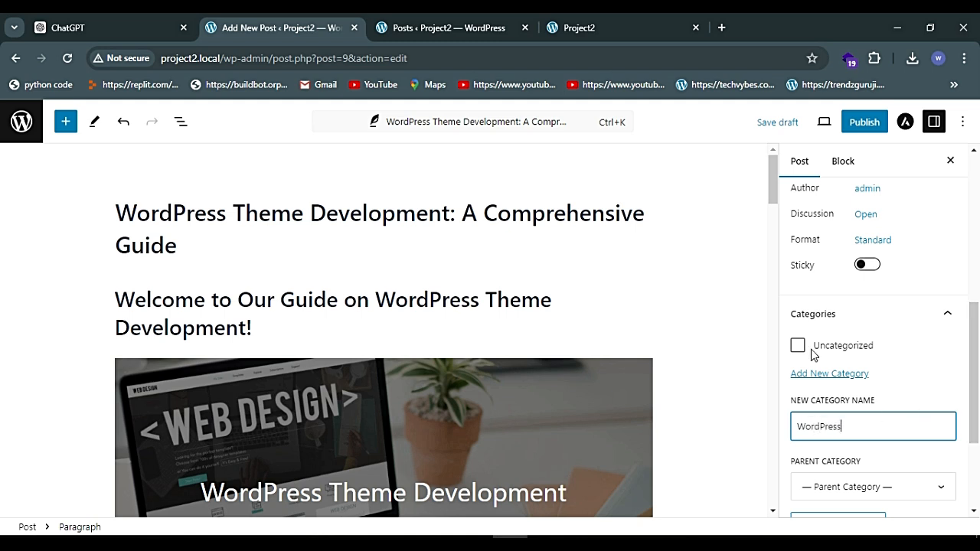
scroll(931, 404, "down", 2)
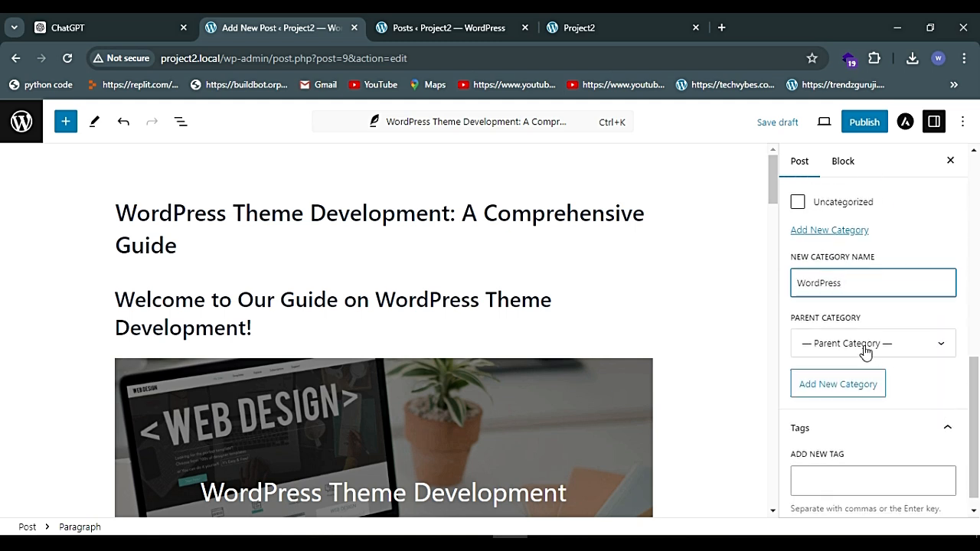
left_click(919, 344)
left_click(927, 345)
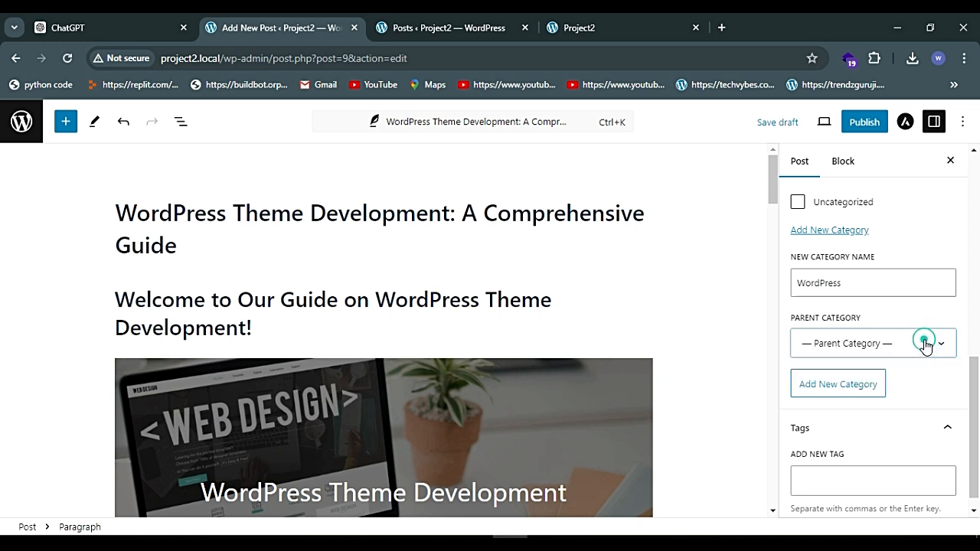
left_click(832, 388)
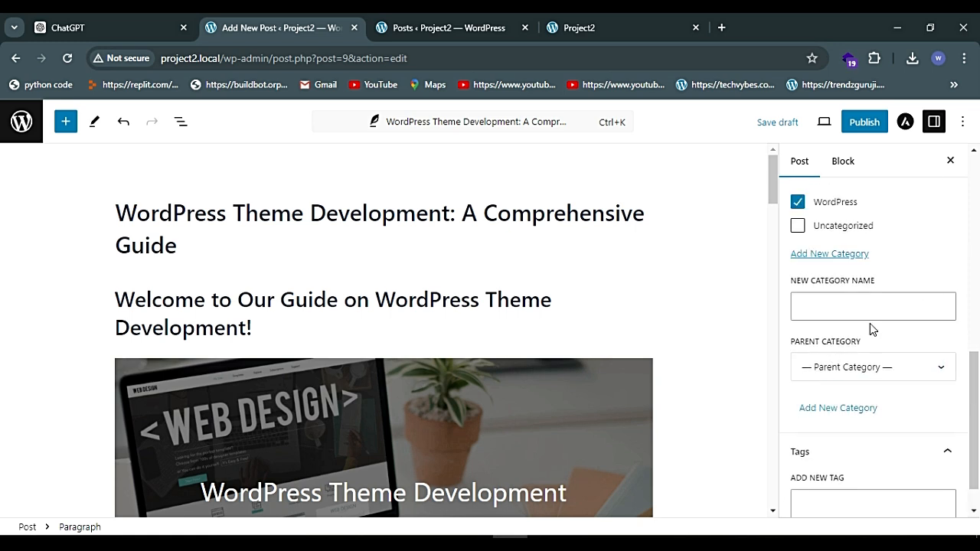
Step: Start publishing the post and add the tags wordpress, Theme, Development, Guide and Information in the pre-publish checks
scroll(921, 409, "down", 1)
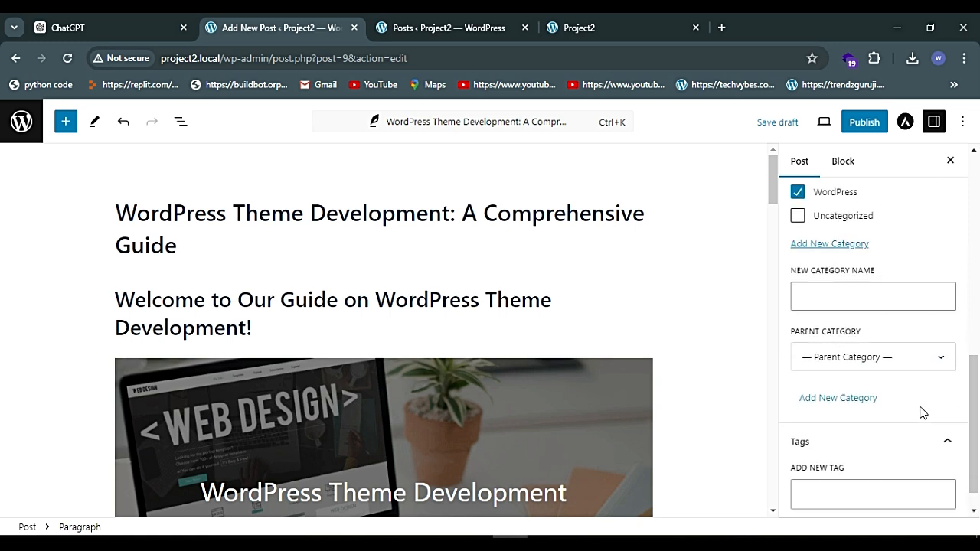
scroll(941, 373, "up", 10)
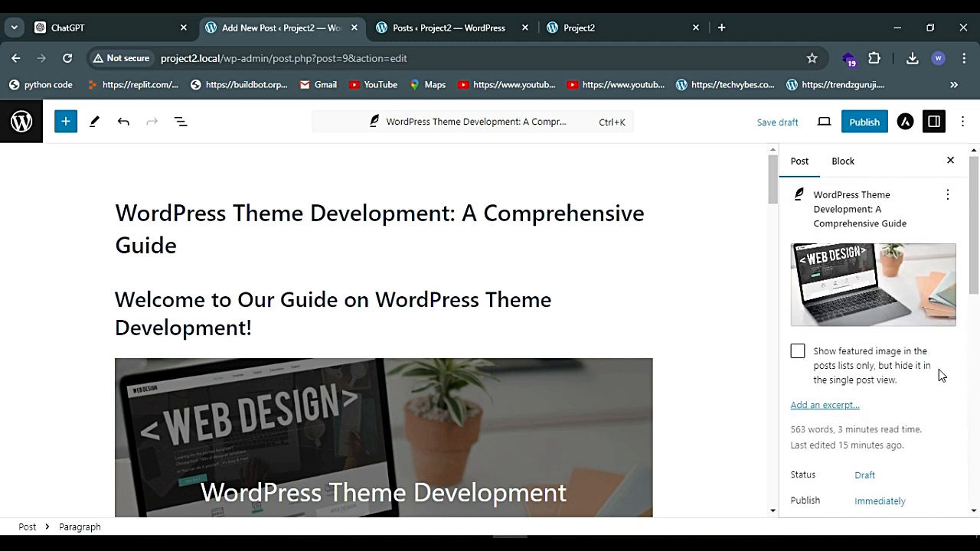
left_click(865, 123)
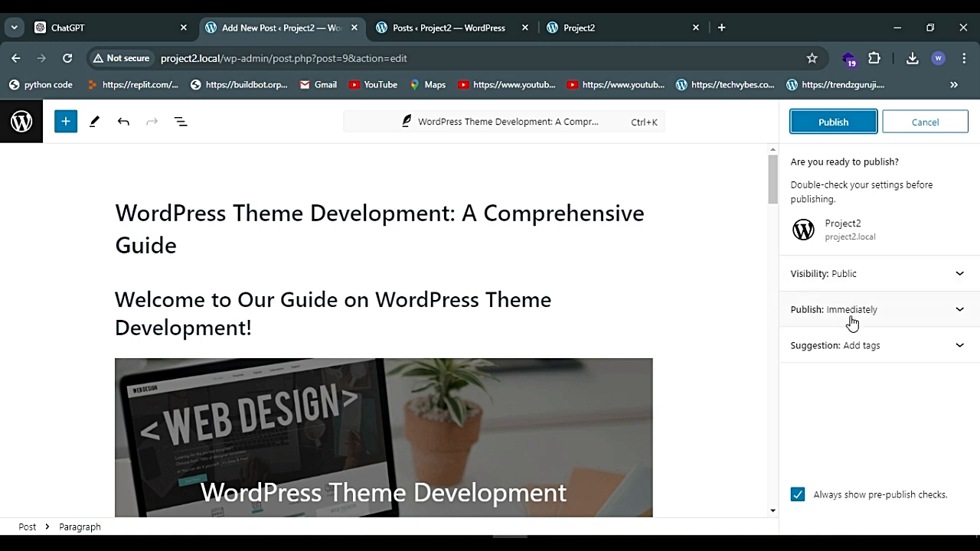
left_click(942, 345)
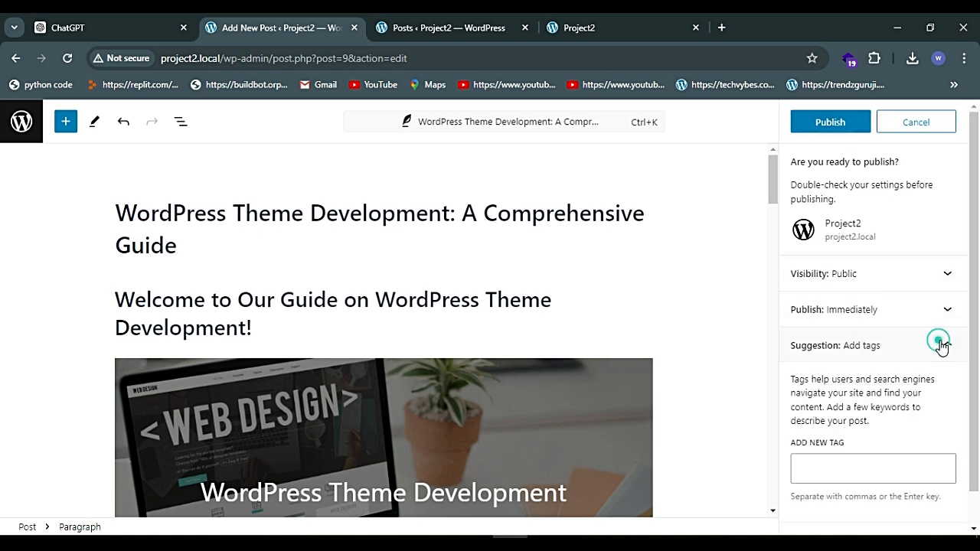
left_click(850, 470)
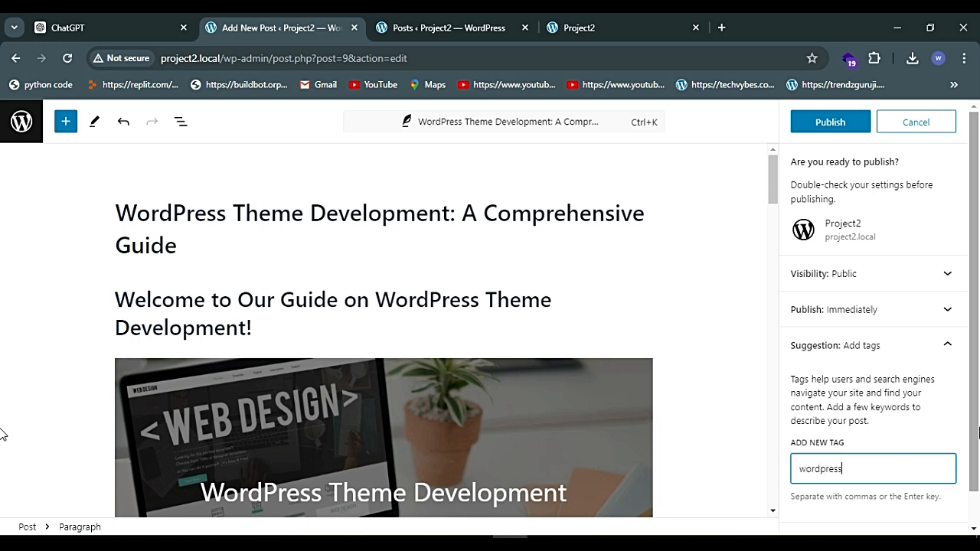
key("Return")
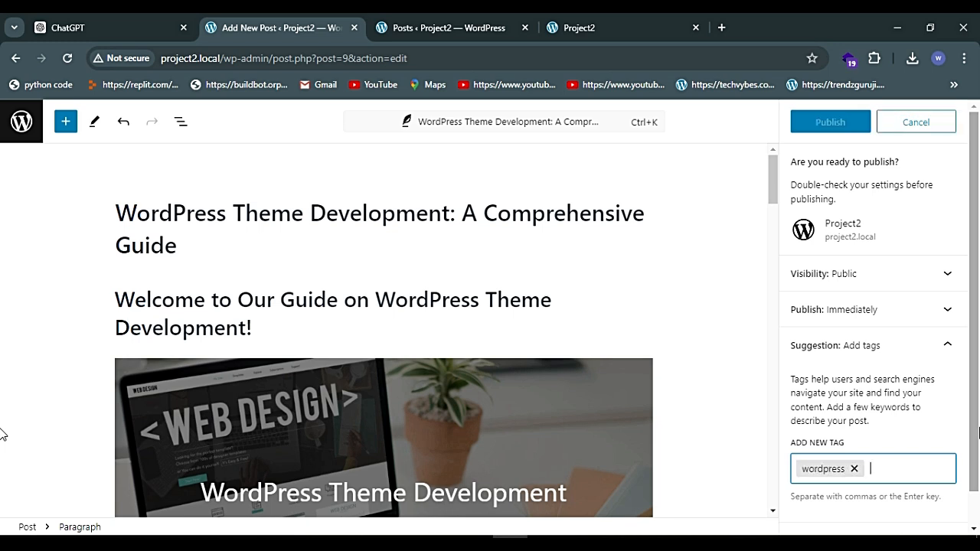
key("Return")
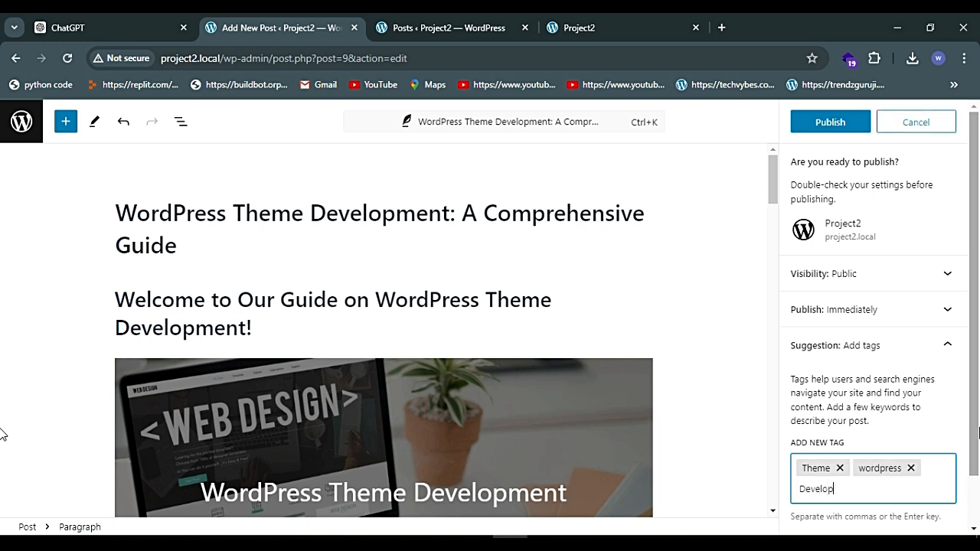
key("Return")
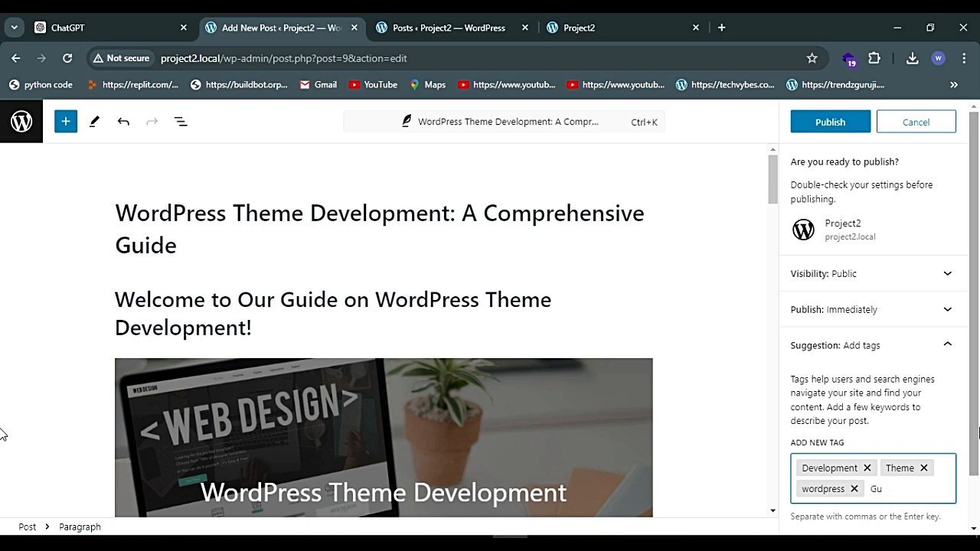
key("Return")
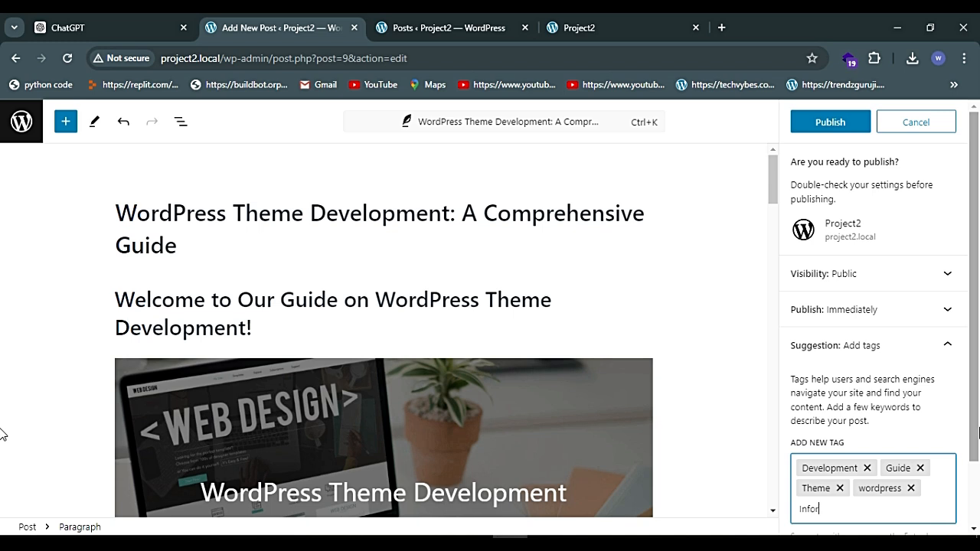
key("Return")
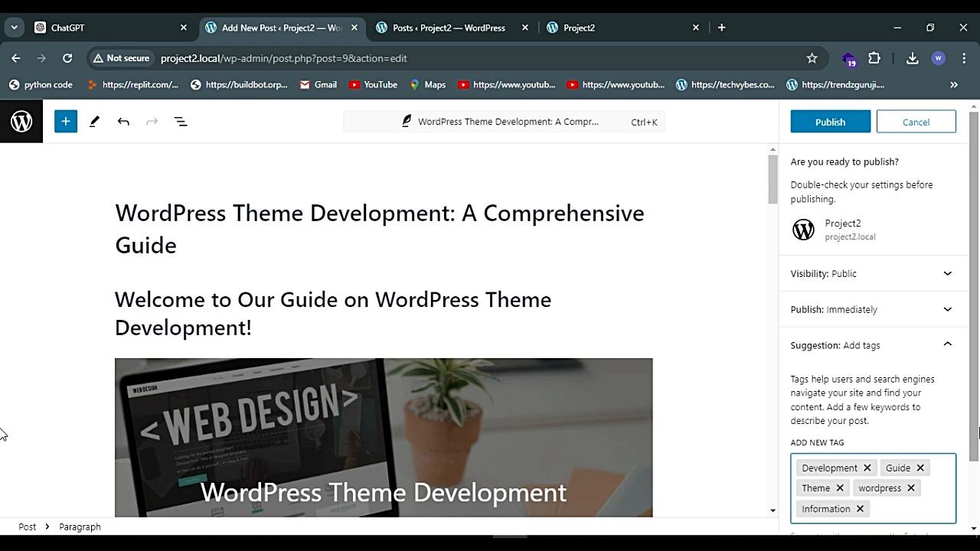
key("BackSpace")
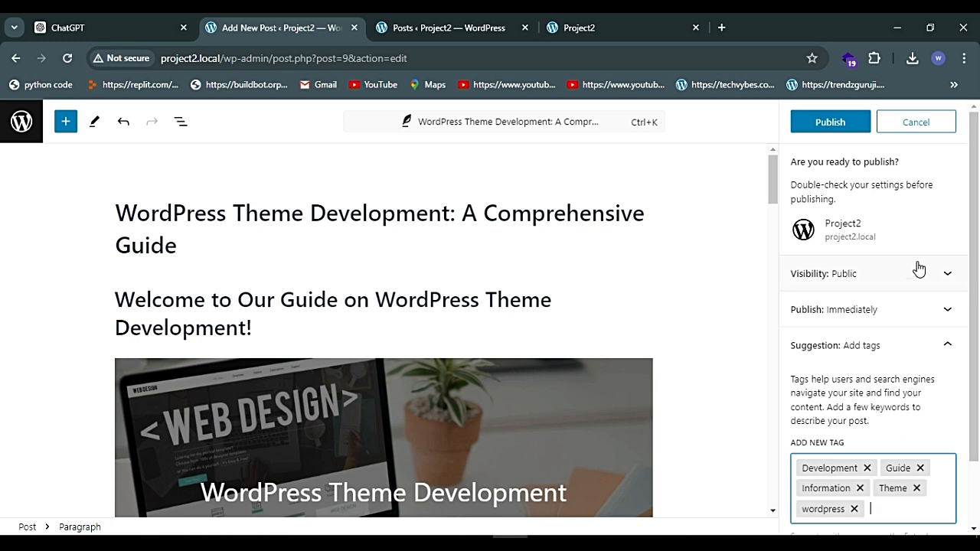
Step: Publish the post and switch to the browser tab showing the Project2 site's home page
left_click(831, 124)
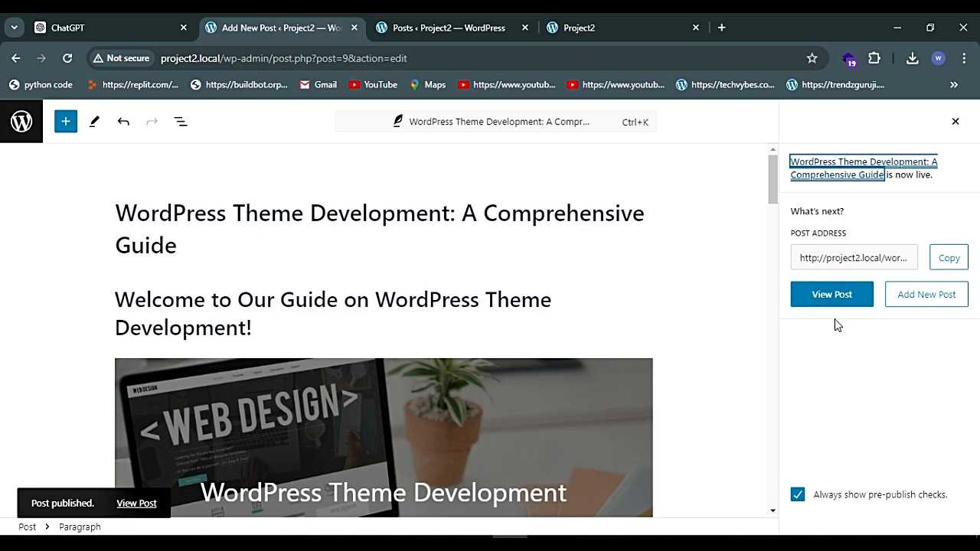
left_click(449, 23)
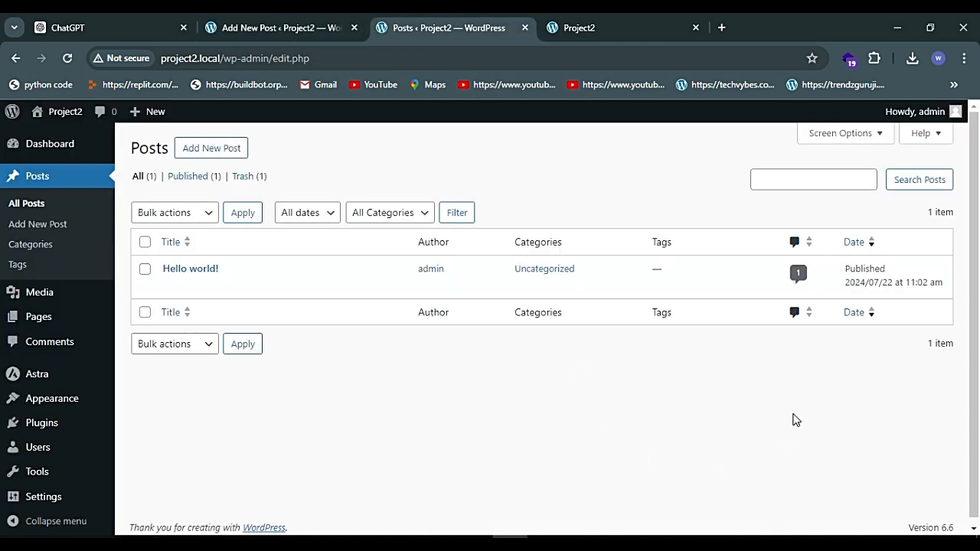
left_click(612, 26)
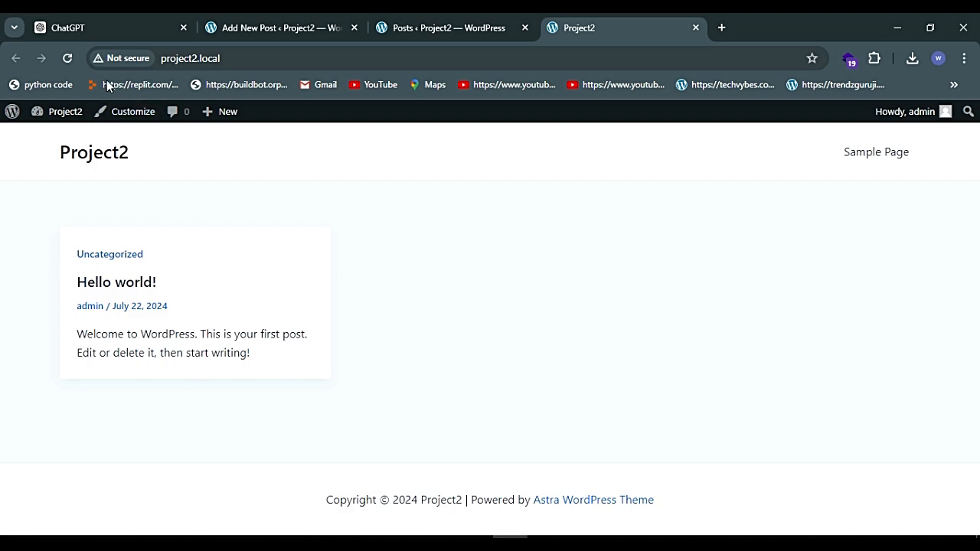
Step: Reload the Project2 home page and examine the new theme development post's card, including its image, category, title, date and excerpt
left_click(68, 57)
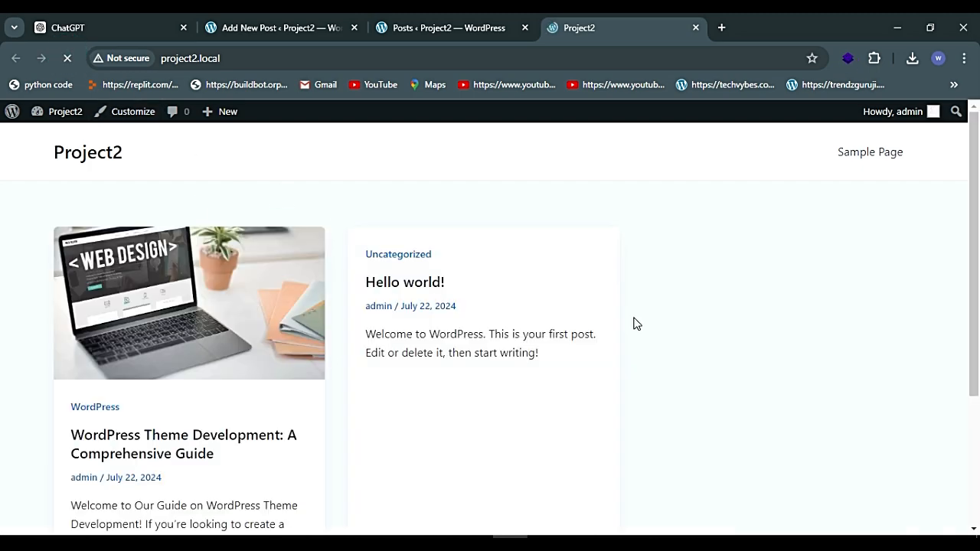
scroll(166, 317, "down", 3)
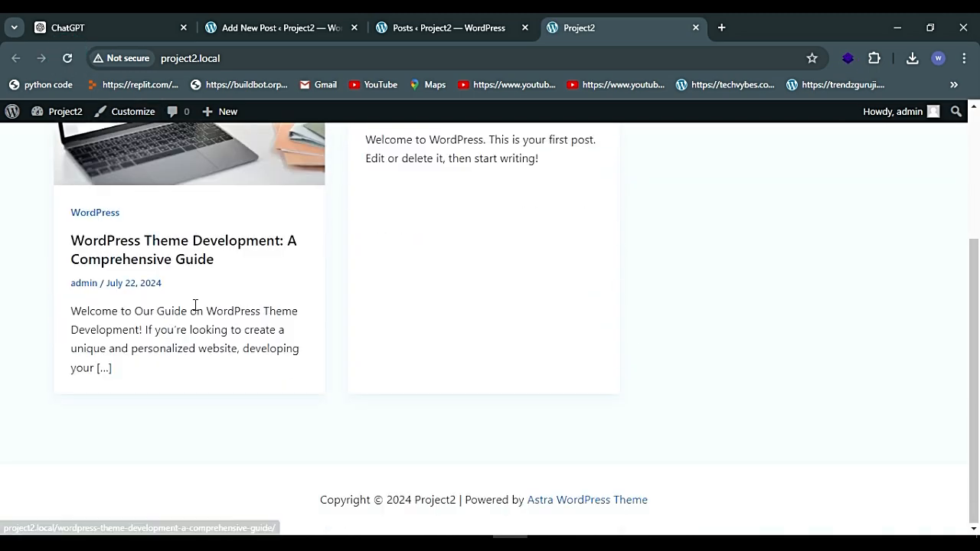
scroll(373, 298, "up", 3)
scroll(372, 298, "down", 1)
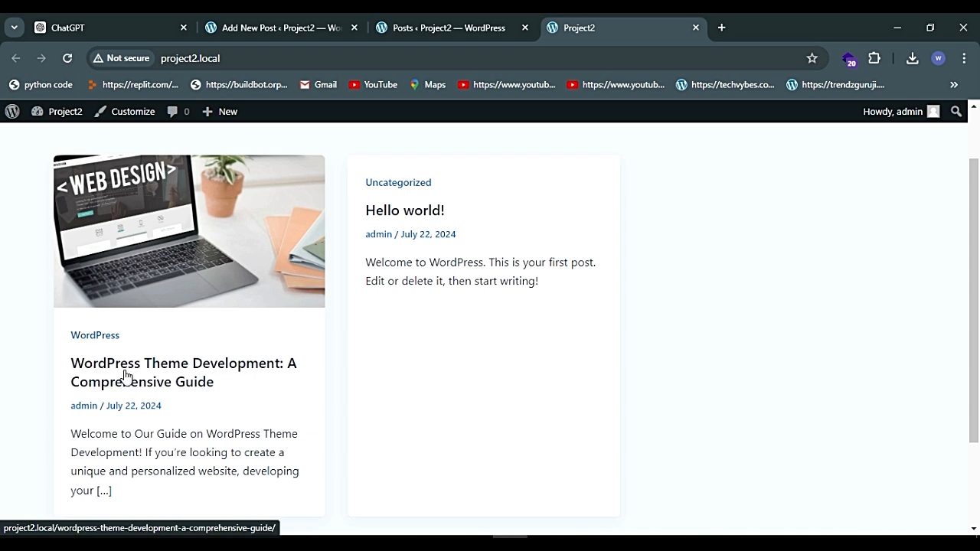
scroll(204, 377, "down", 1)
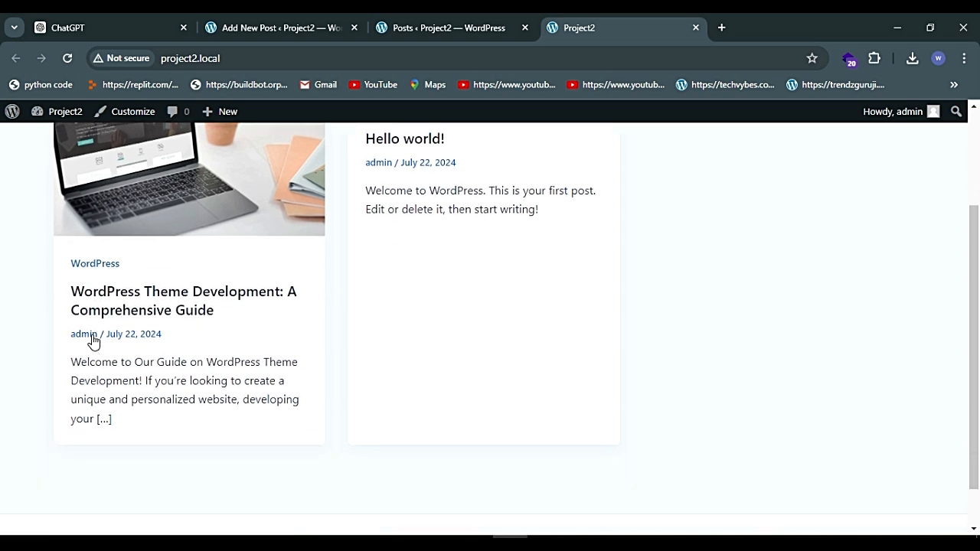
left_click_drag(111, 339, 175, 344)
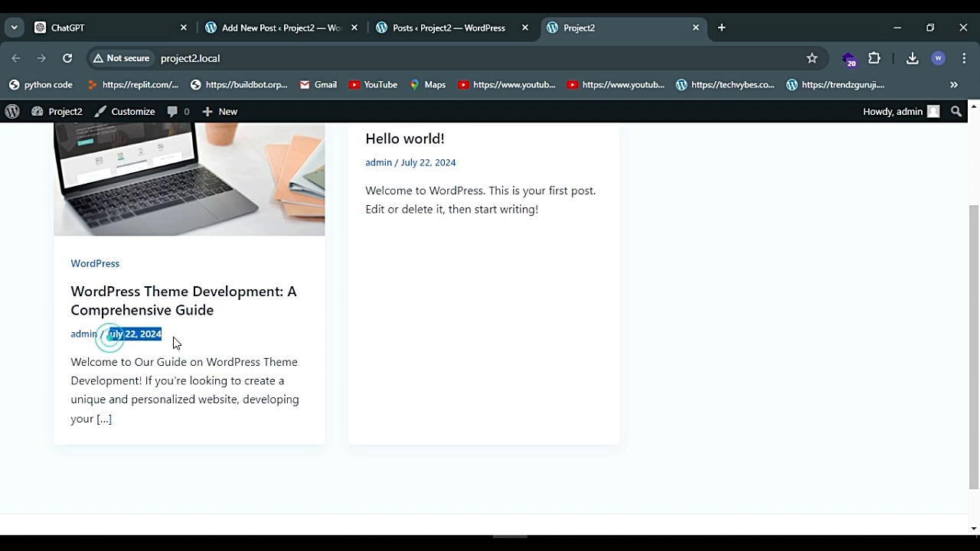
left_click(175, 344)
left_click_drag(110, 337, 176, 346)
left_click(174, 343)
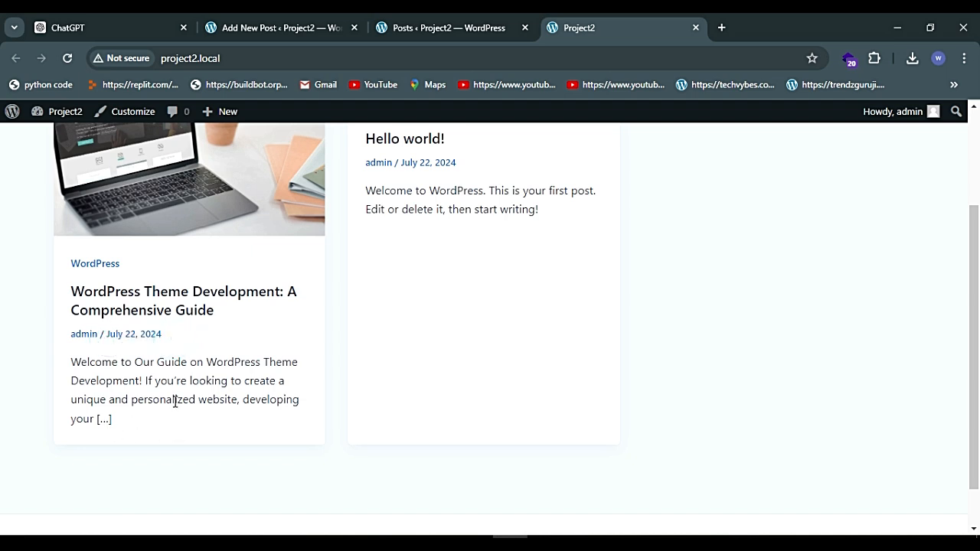
Step: Open the WordPress Theme Development: A Comprehensive Guide post and check its title, welcome heading and cover image
left_click(145, 308)
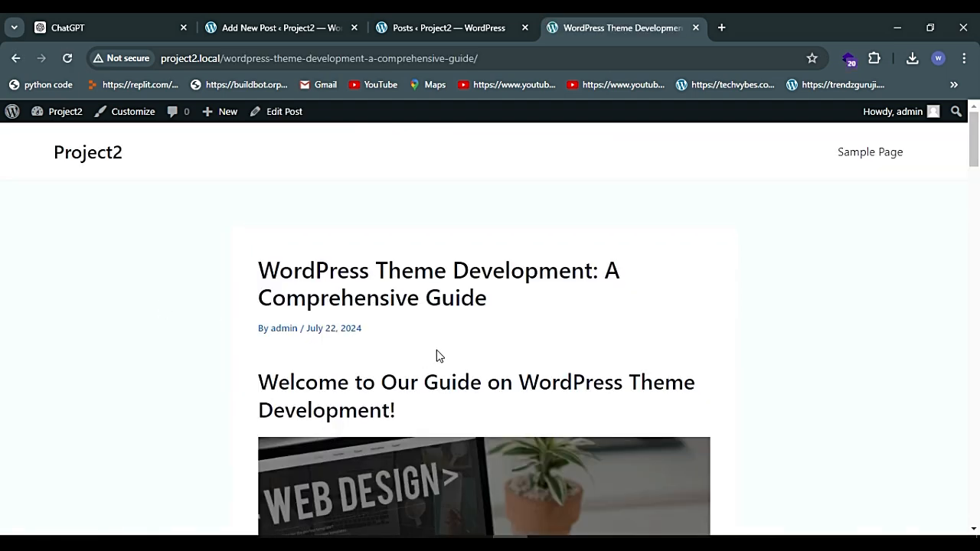
scroll(652, 290, "down", 2)
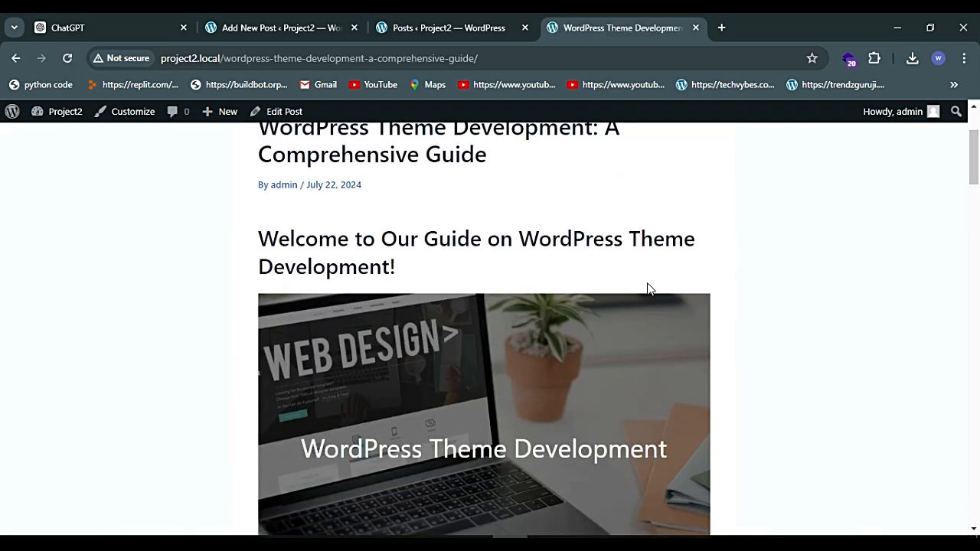
scroll(648, 289, "up", 2)
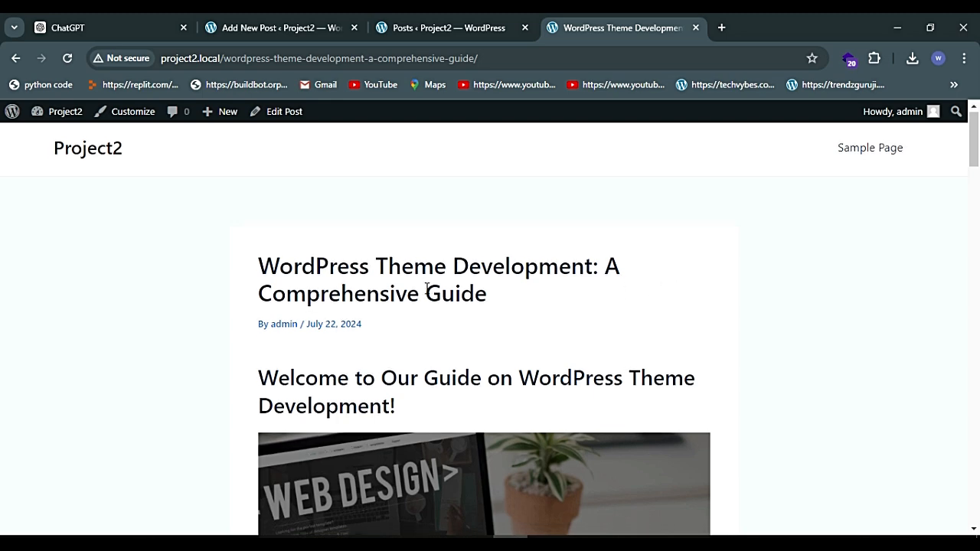
scroll(427, 290, "down", 3)
scroll(368, 287, "up", 3)
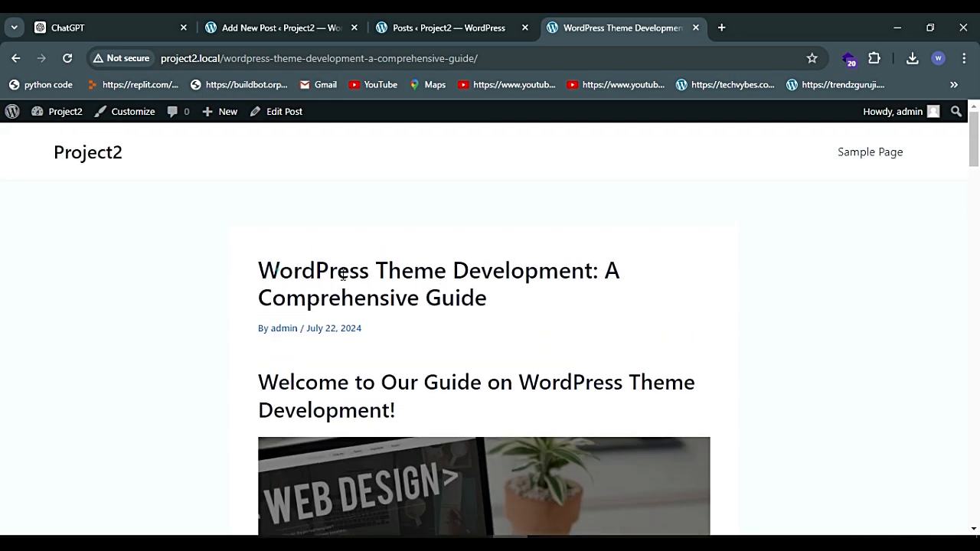
scroll(452, 357, "down", 1)
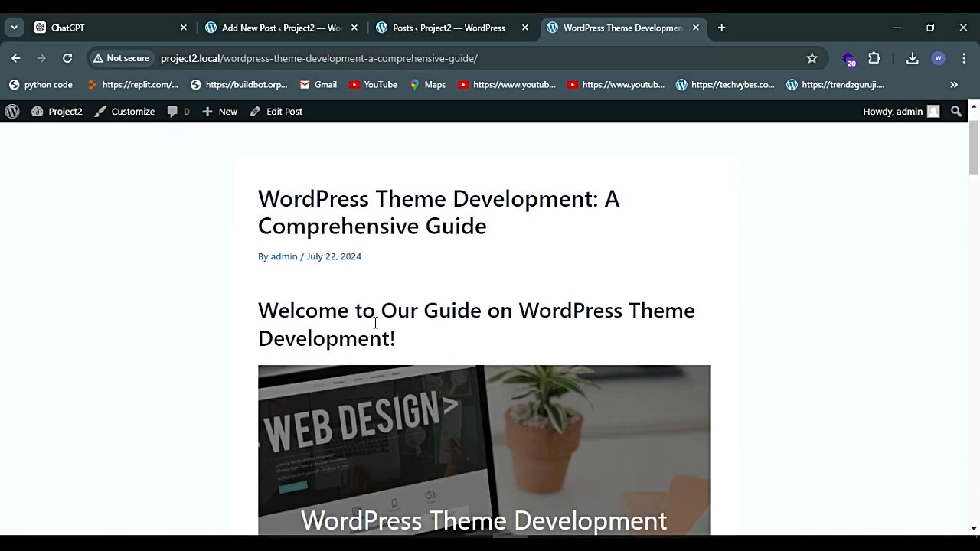
left_click_drag(305, 306, 448, 335)
scroll(449, 335, "down", 6)
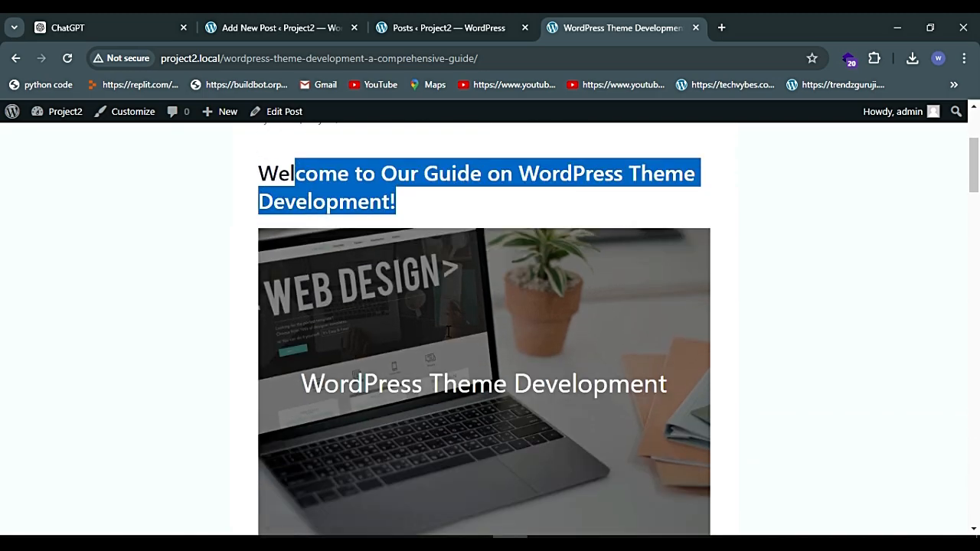
scroll(473, 239, "up", 1)
Step: Read through the rest of the live post, from the benefits list and code blocks to the comment form, and return to its start
scroll(464, 256, "down", 8)
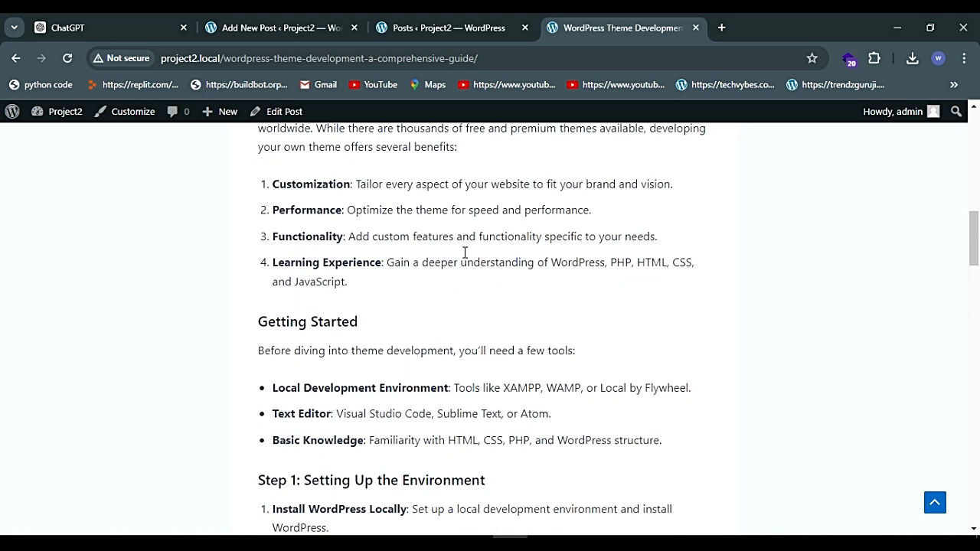
scroll(494, 270, "down", 7)
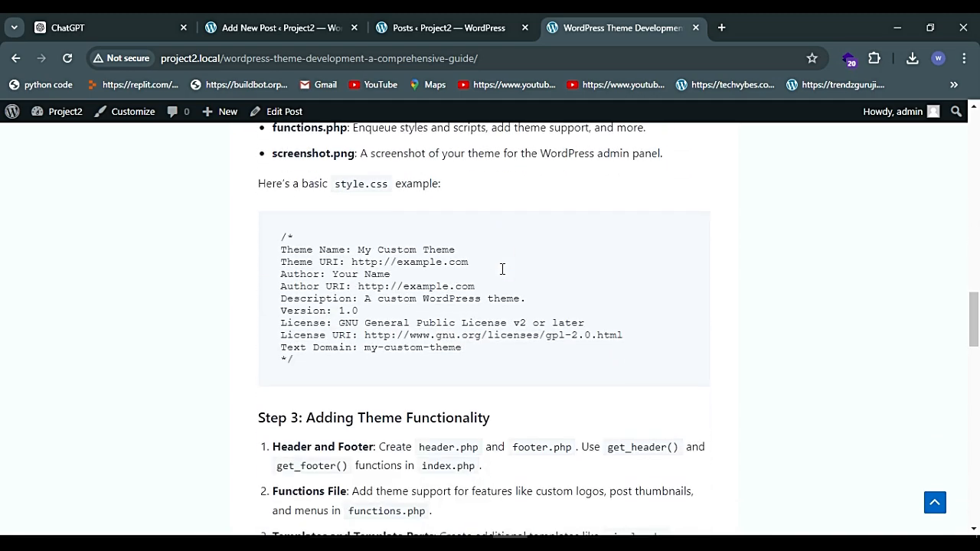
scroll(502, 274, "down", 4)
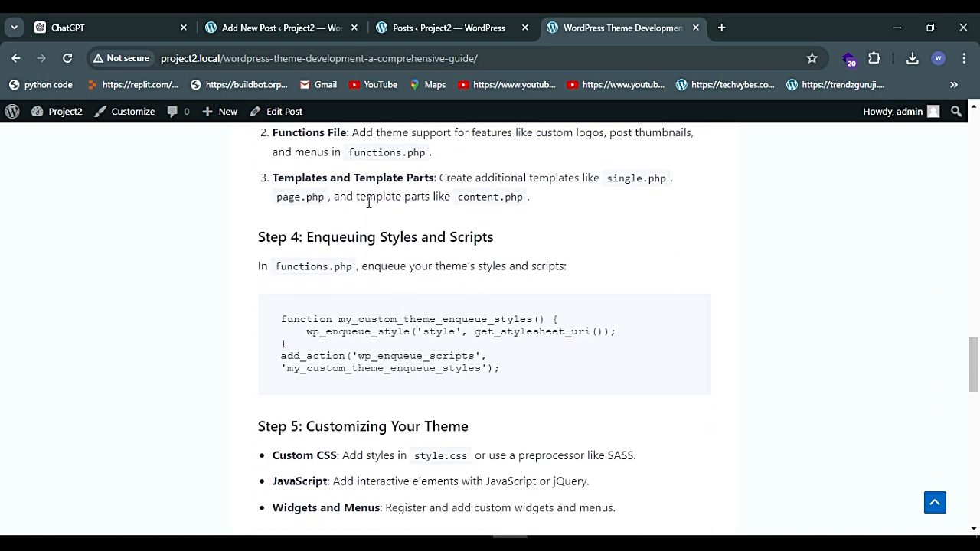
scroll(329, 266, "down", 3)
scroll(438, 253, "down", 8)
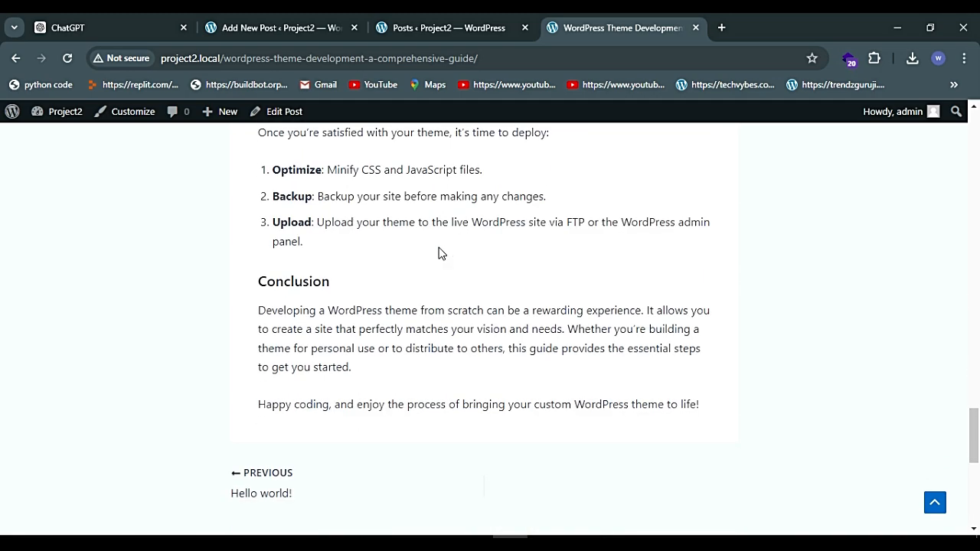
scroll(437, 304, "down", 2)
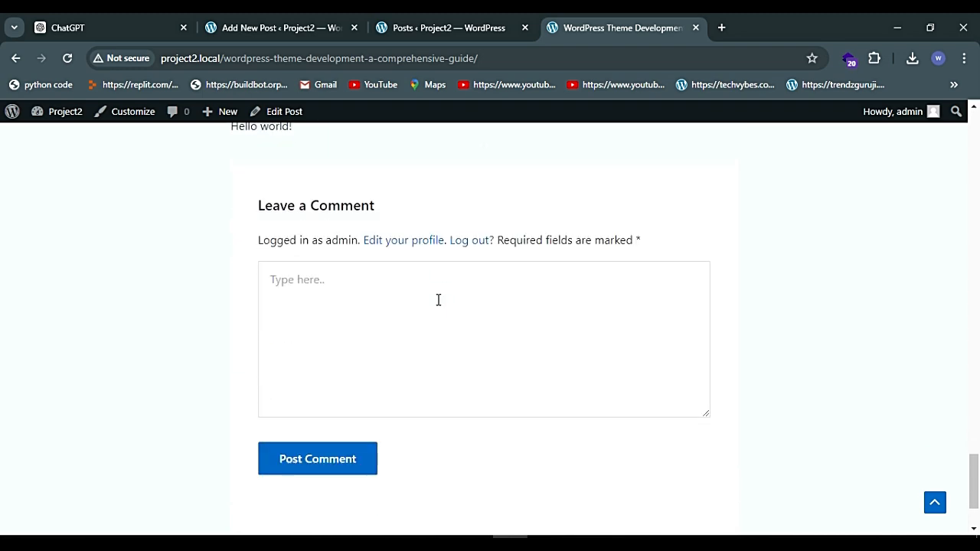
scroll(468, 329, "down", 2)
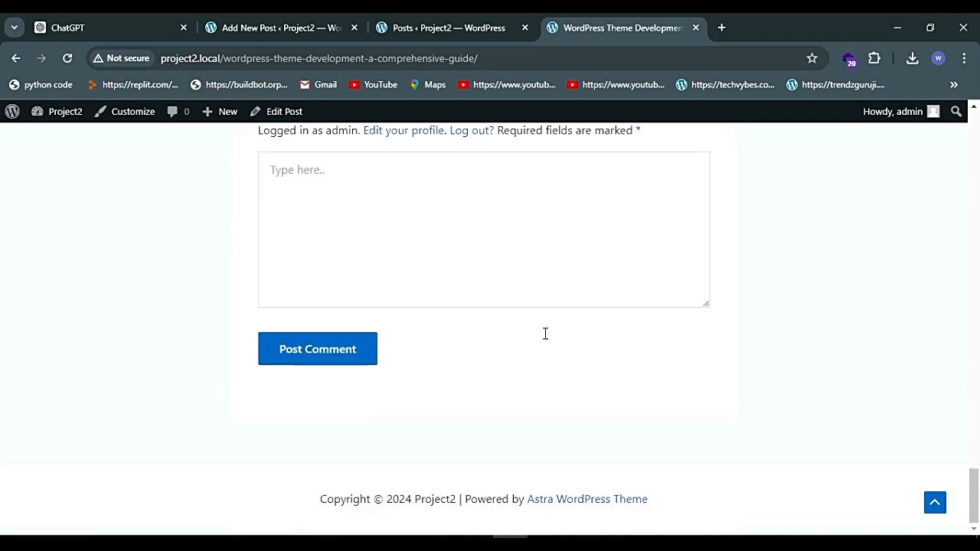
left_click(935, 503)
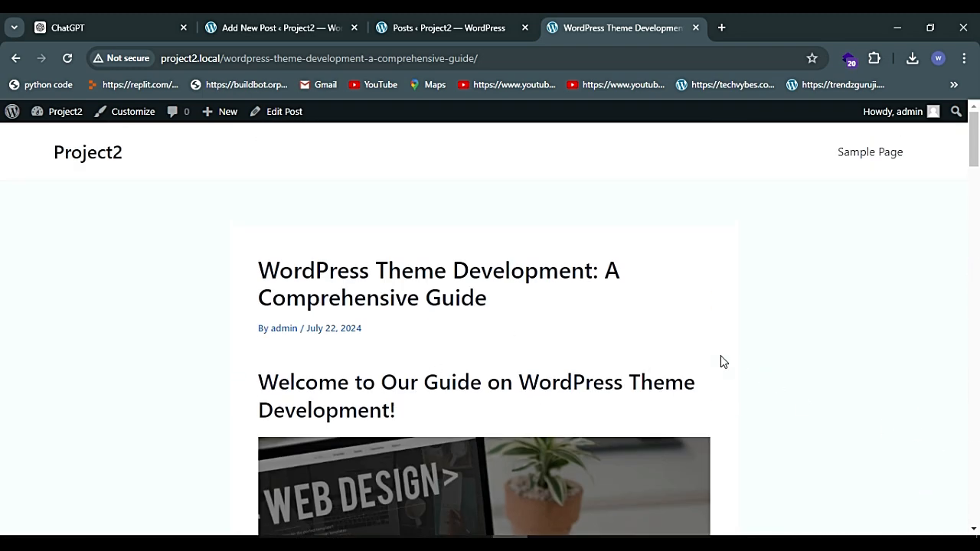
Step: Return to the Project2 home page, open the Hello world! post and examine its title and body text
left_click(84, 153)
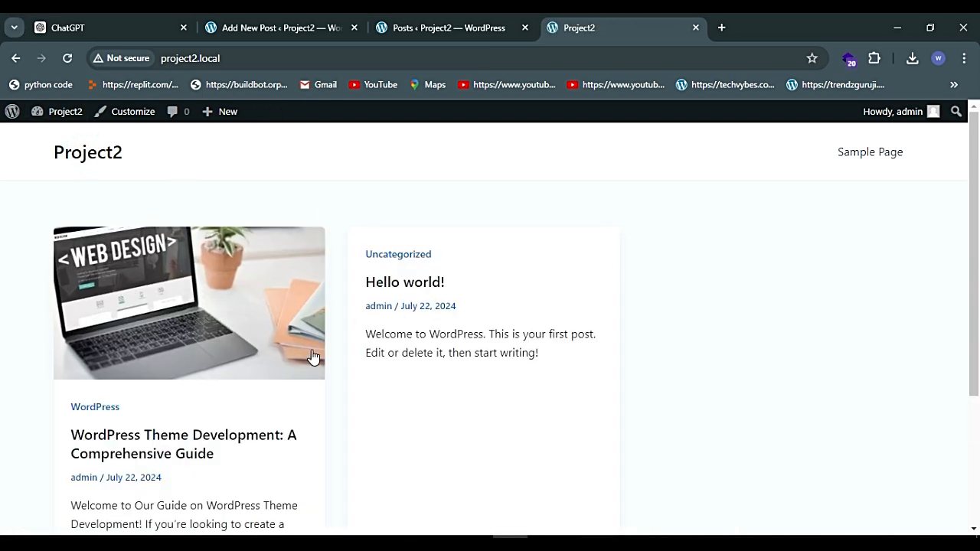
scroll(473, 300, "down", 2)
scroll(413, 299, "up", 2)
left_click(413, 280)
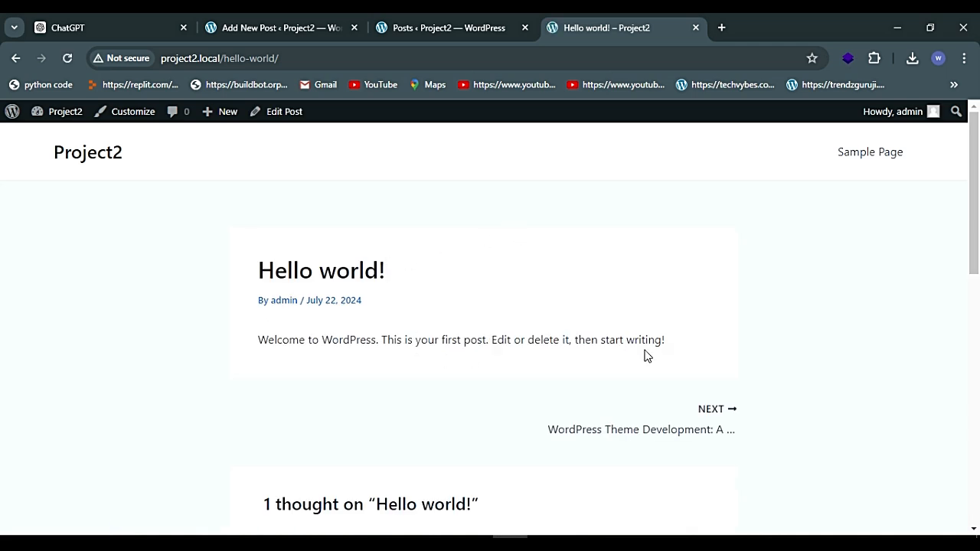
left_click_drag(263, 269, 388, 270)
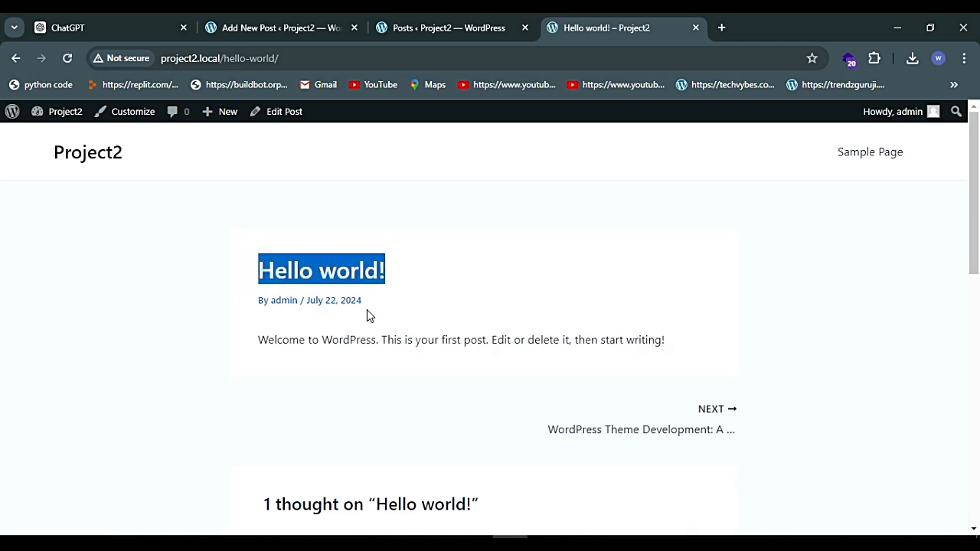
left_click_drag(269, 340, 668, 360)
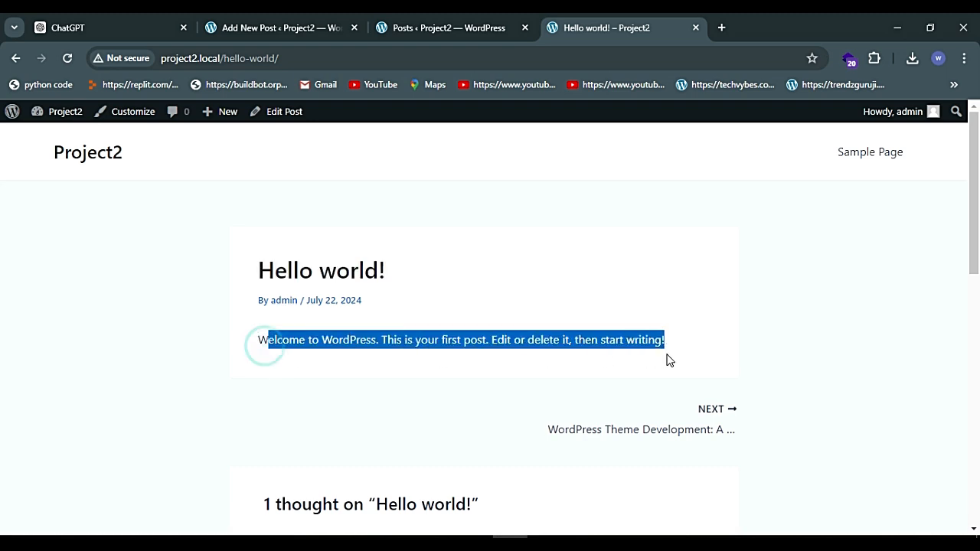
Step: Go back to the home page and look over both post cards down to the footer
left_click(16, 58)
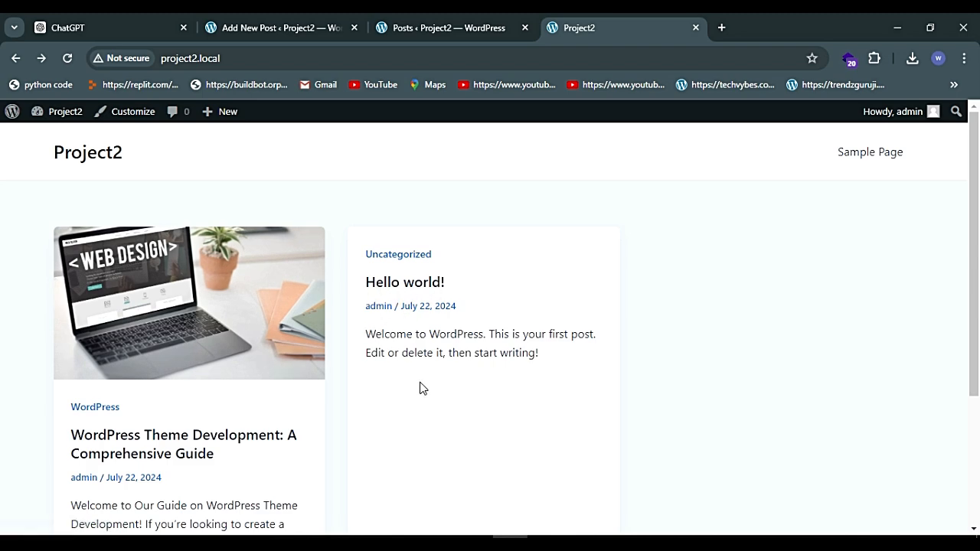
scroll(144, 374, "down", 3)
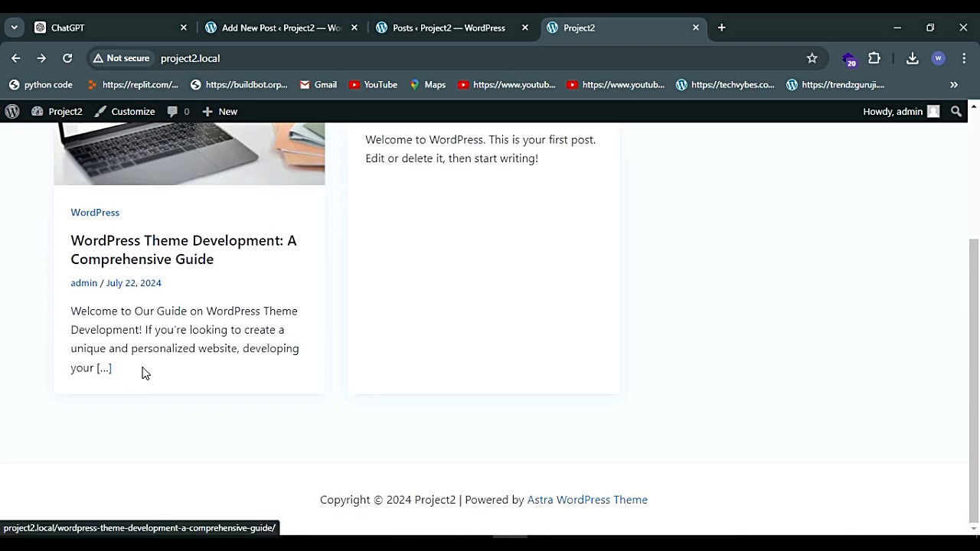
scroll(145, 373, "up", 3)
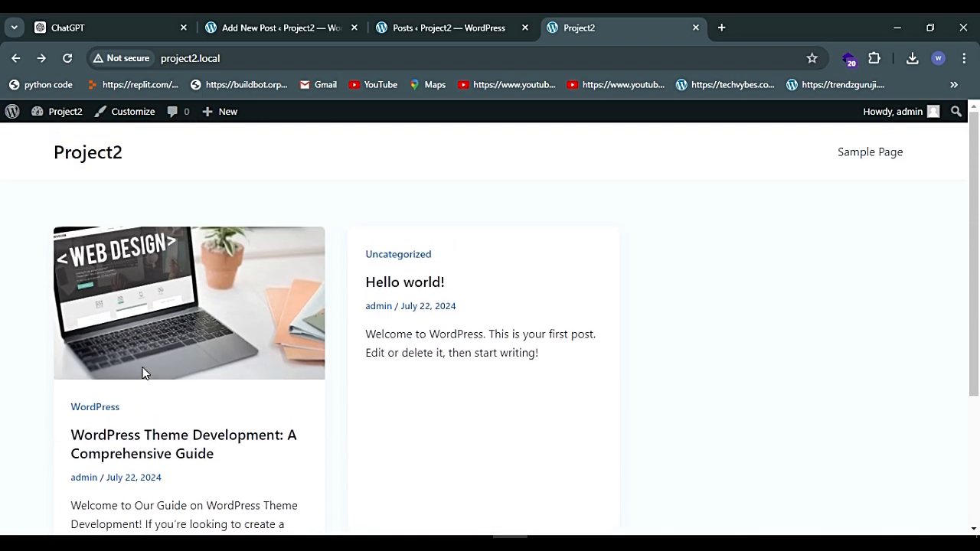
Step: Switch to the Posts admin browser tab and open the post categories page
left_click(438, 23)
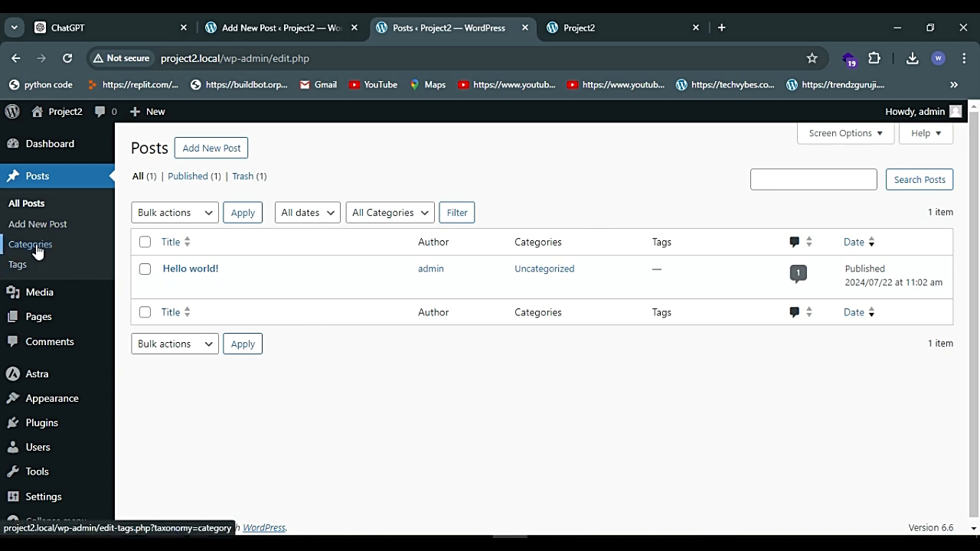
left_click(36, 250)
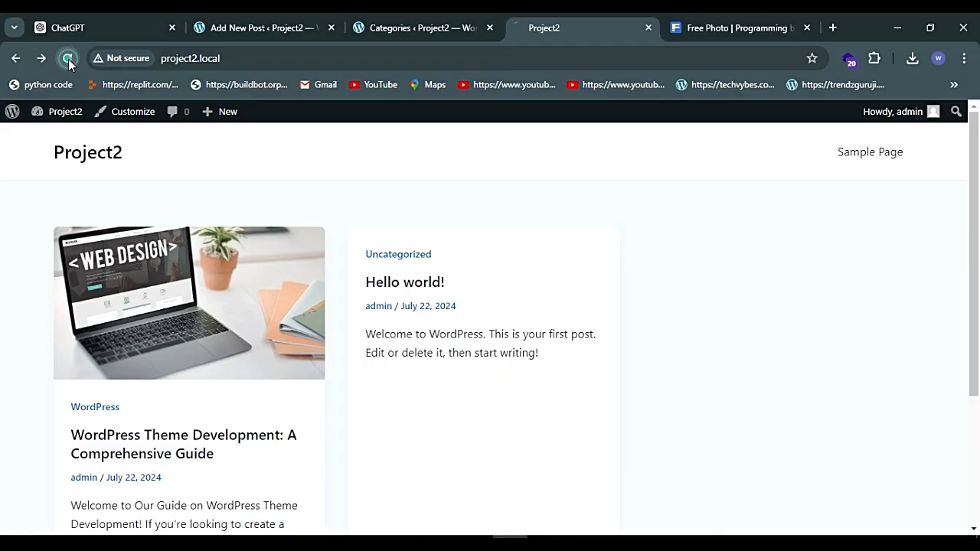
Step: Reload the Project2 home page and compare the Python Machine Learning Guide card with the other post cards
left_click(69, 61)
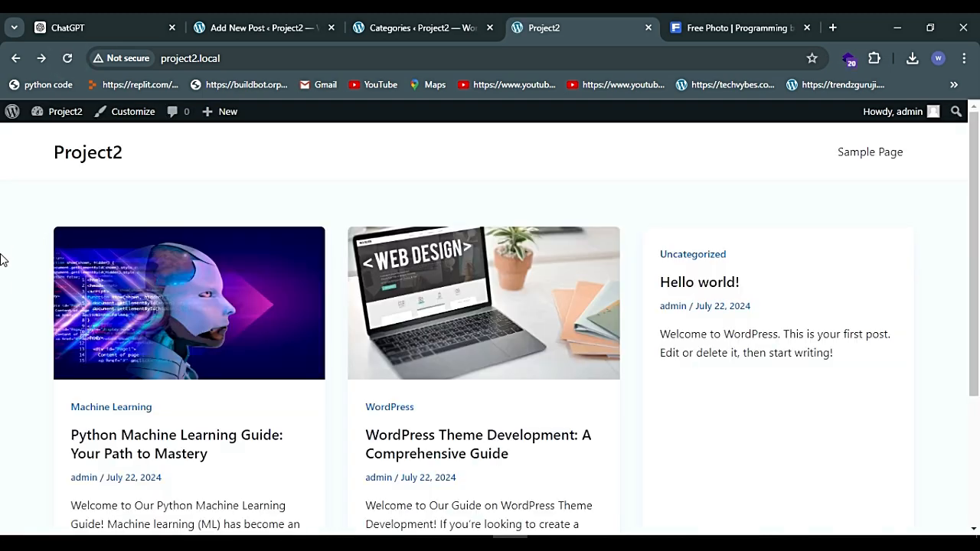
scroll(2, 261, "down", 1)
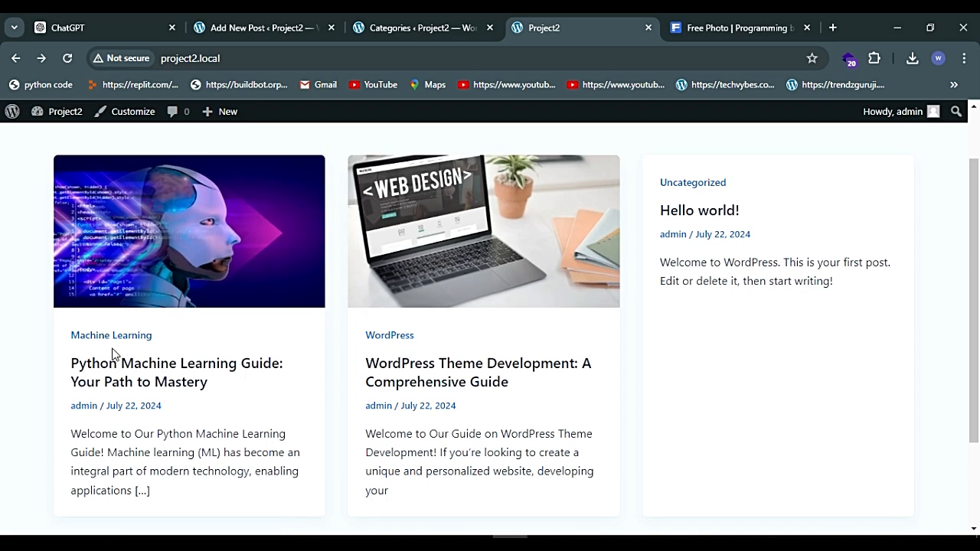
scroll(379, 393, "down", 2)
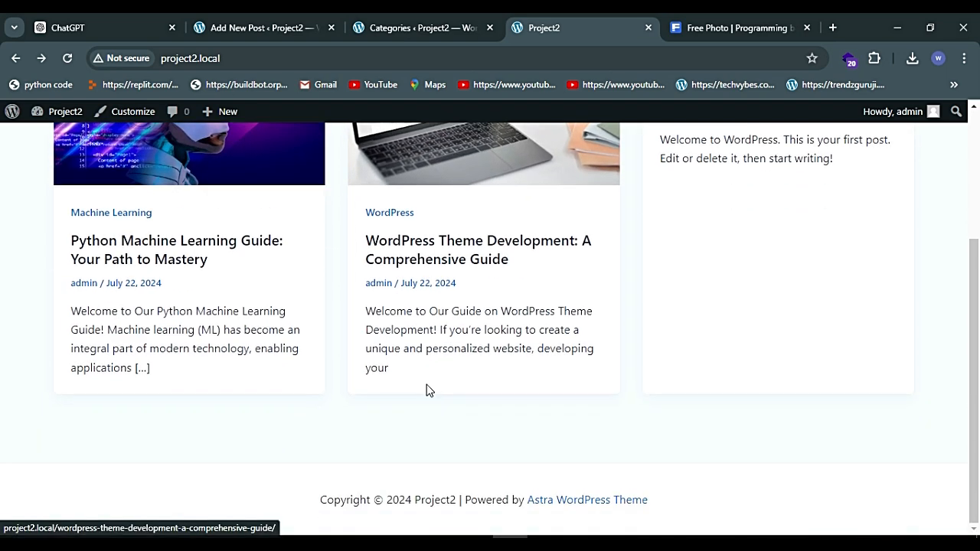
scroll(427, 391, "up", 2)
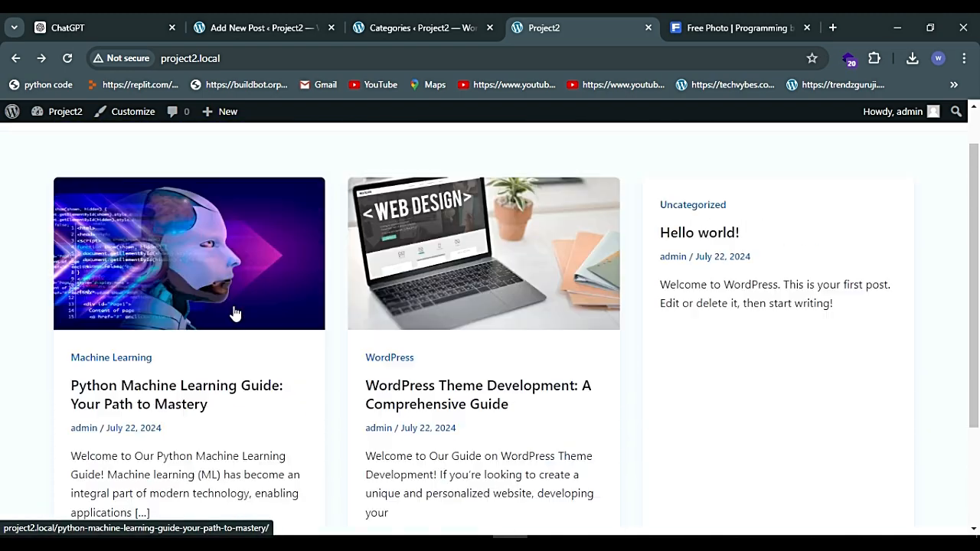
scroll(235, 314, "up", 1)
scroll(260, 266, "down", 2)
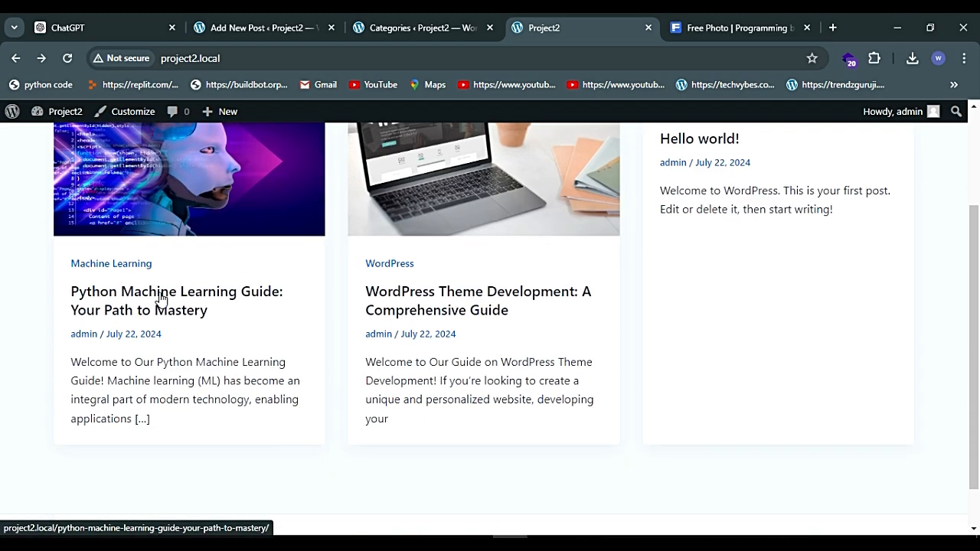
Step: Open the Python Machine Learning Guide post and examine its layout from title to comment form
left_click(148, 301)
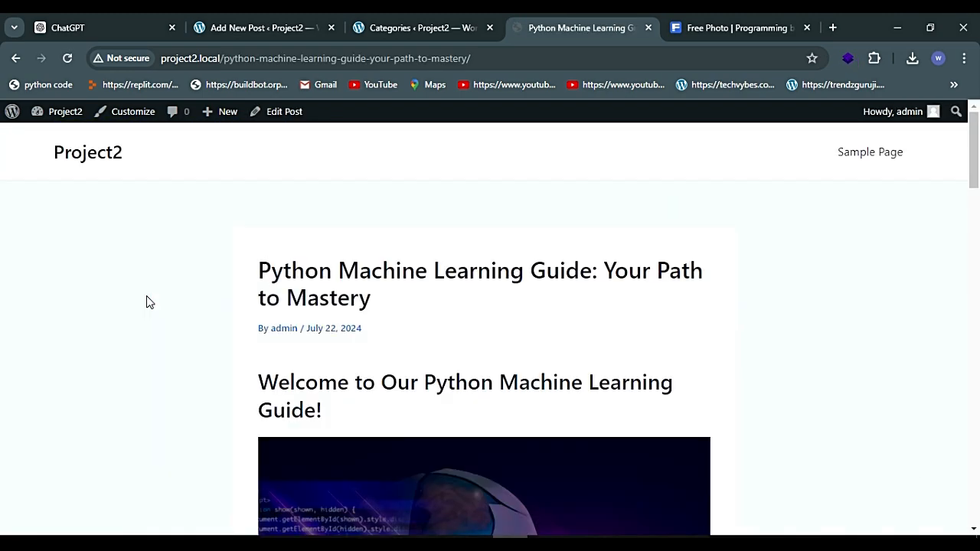
scroll(474, 283, "down", 4)
scroll(444, 328, "down", 3)
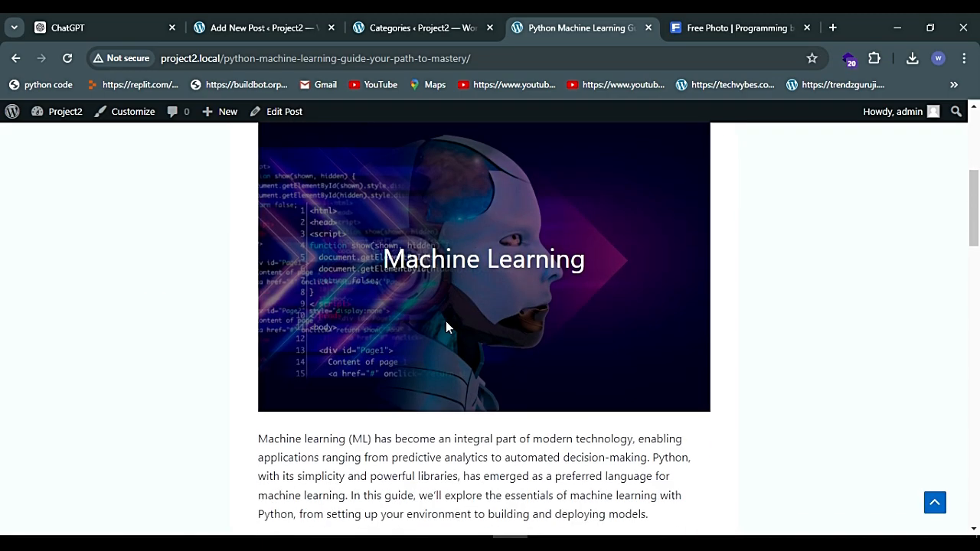
scroll(446, 321, "down", 10)
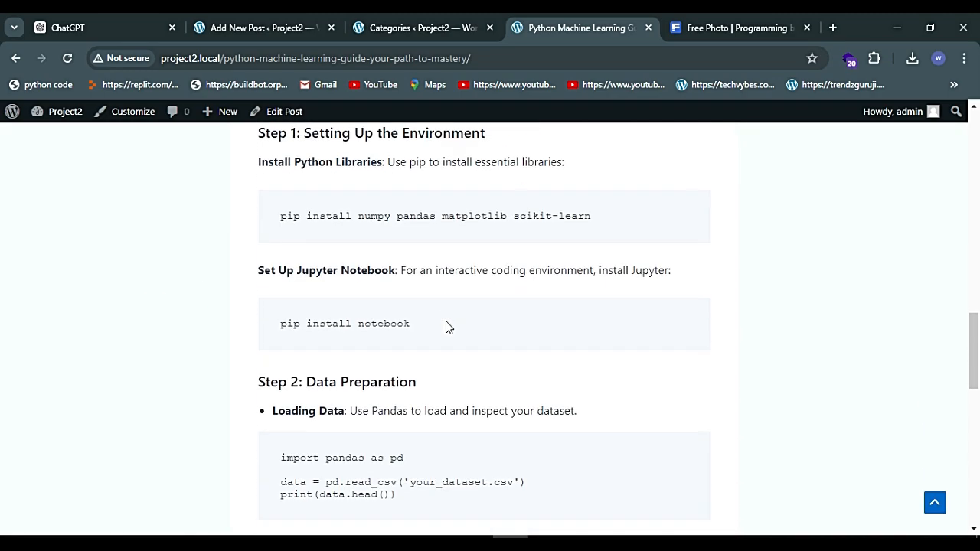
scroll(446, 321, "down", 6)
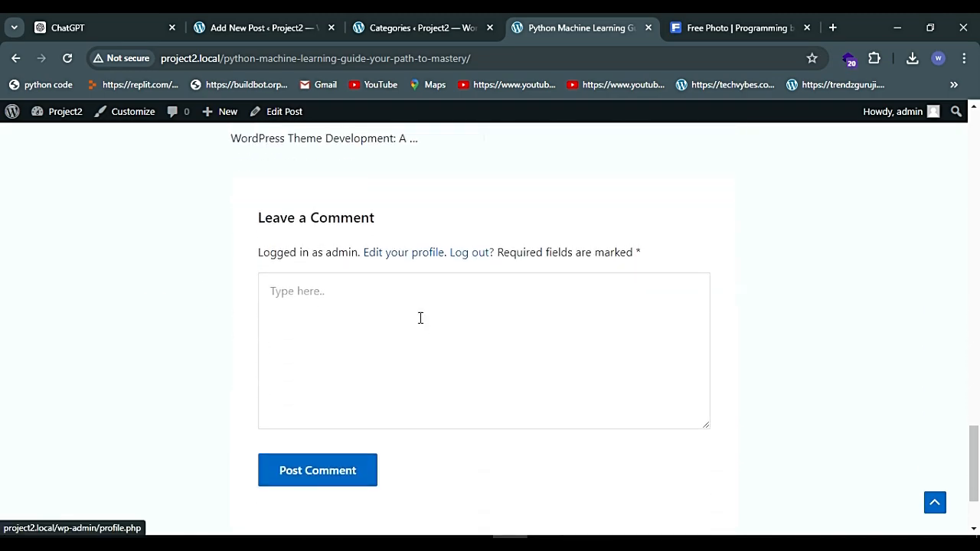
scroll(420, 318, "up", 9)
scroll(421, 318, "up", 10)
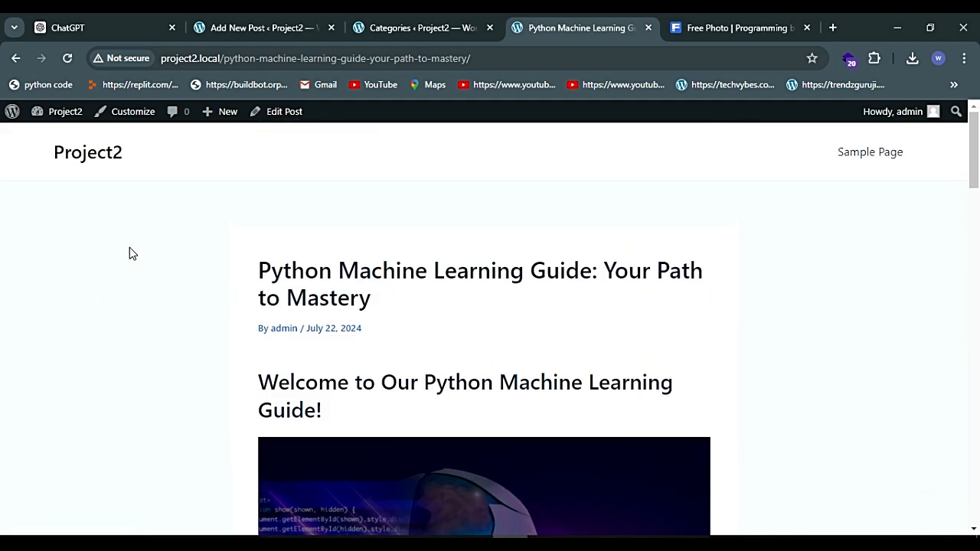
Step: Open the theme customizer for this post and go to the blog's Single Post settings
left_click(123, 111)
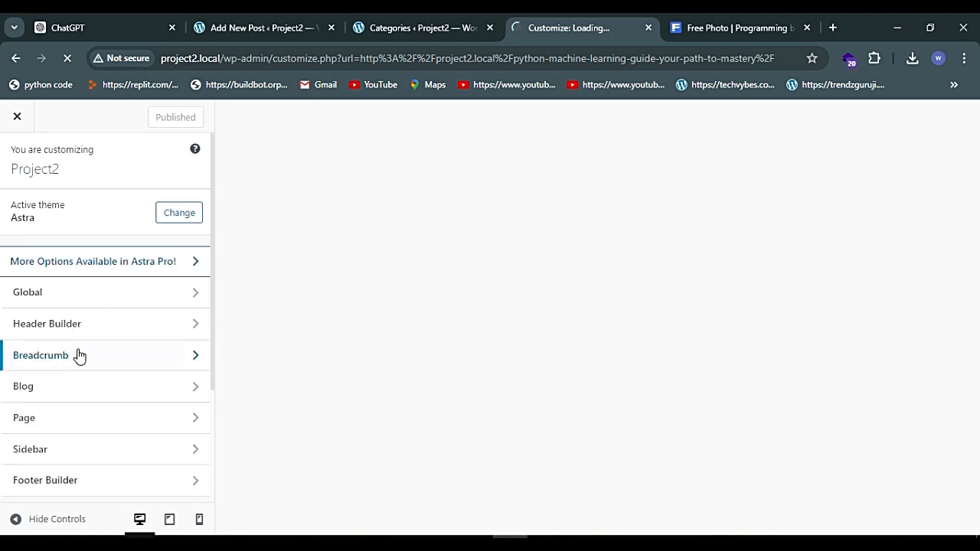
left_click(42, 392)
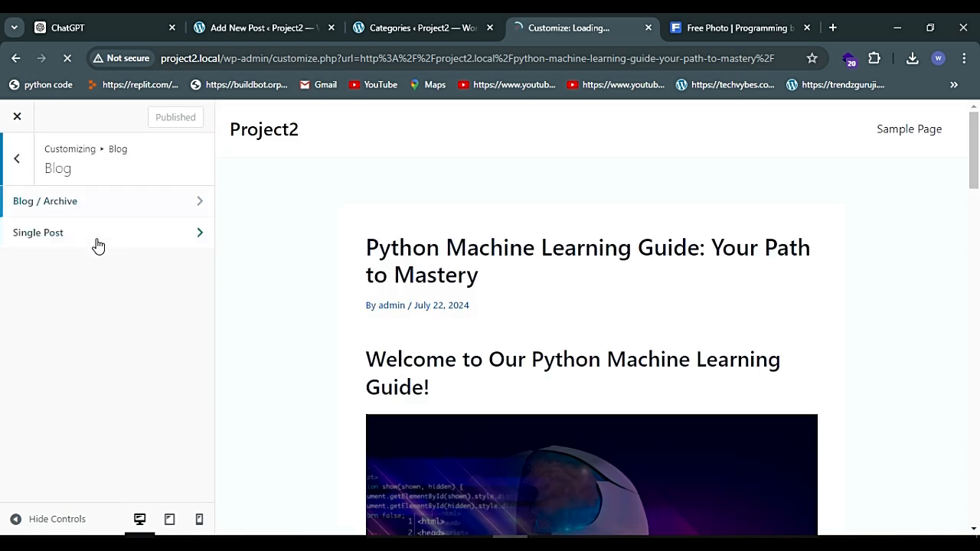
left_click(95, 244)
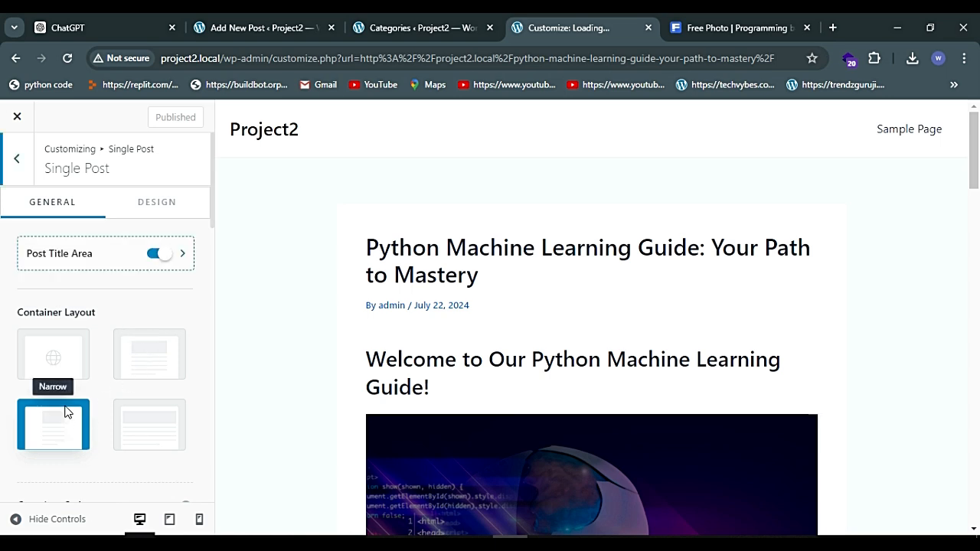
Step: Try the globe-marked container layout for single posts and examine the post preview
left_click(60, 349)
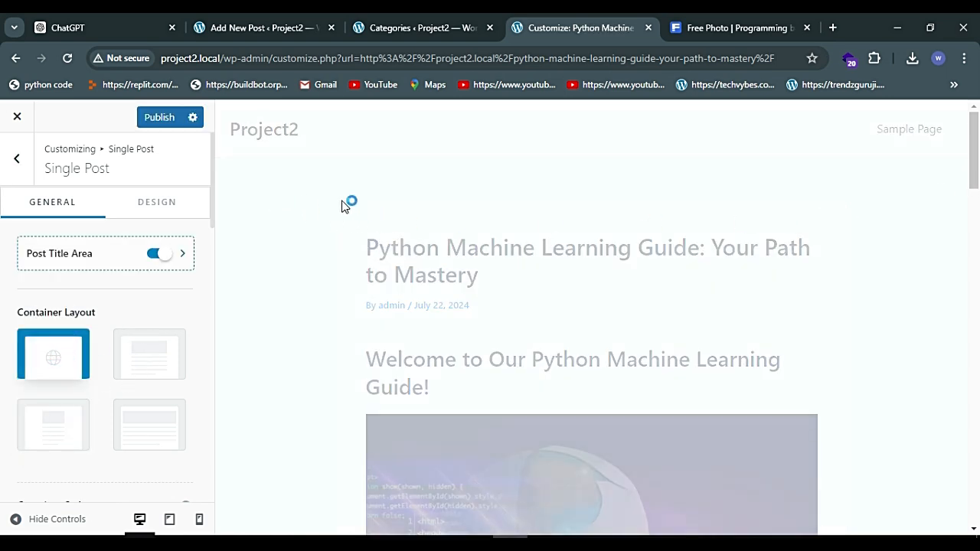
scroll(593, 256, "down", 6)
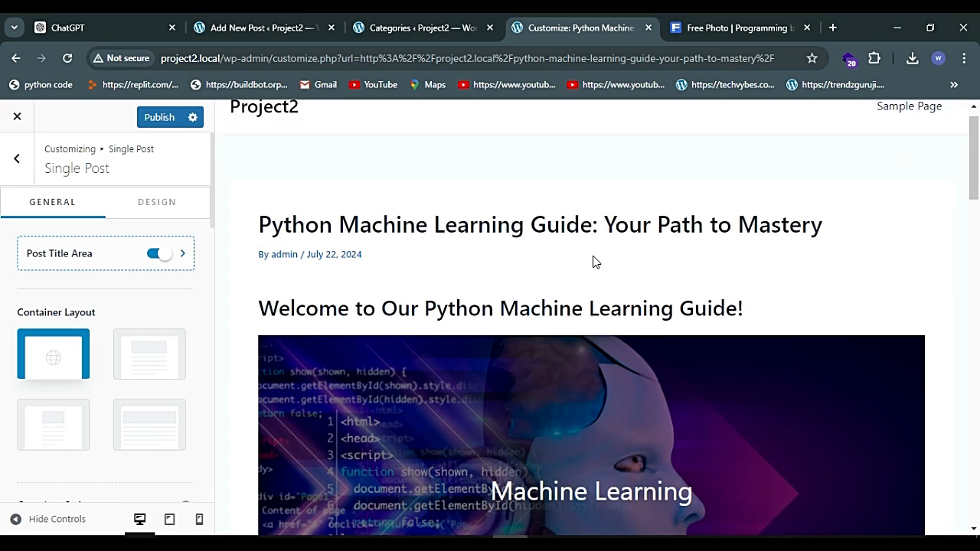
scroll(595, 258, "up", 4)
scroll(596, 258, "down", 3)
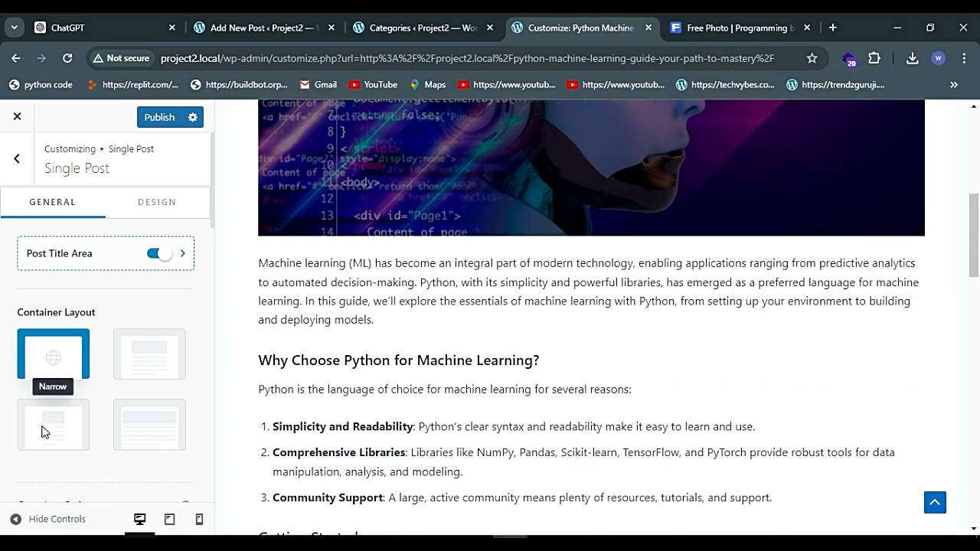
scroll(510, 384, "up", 7)
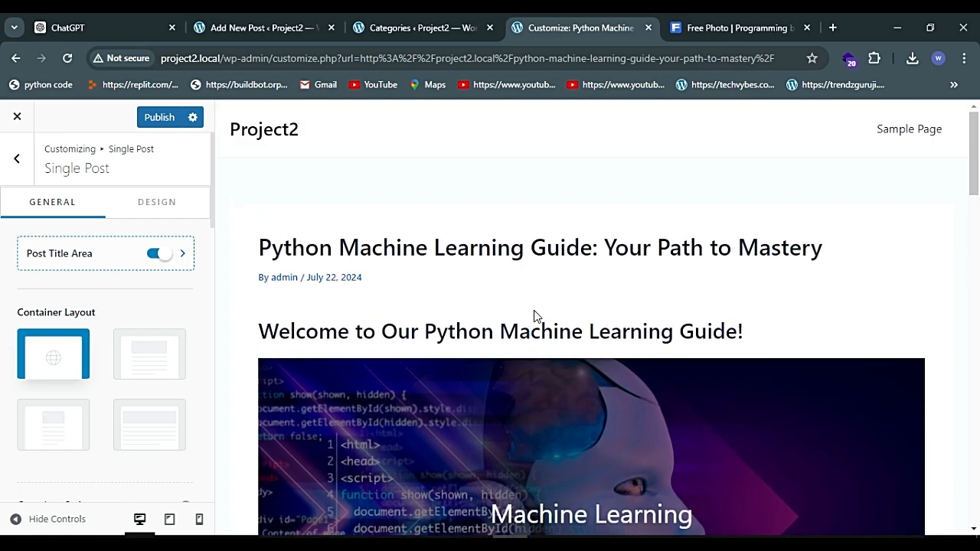
scroll(480, 295, "down", 20)
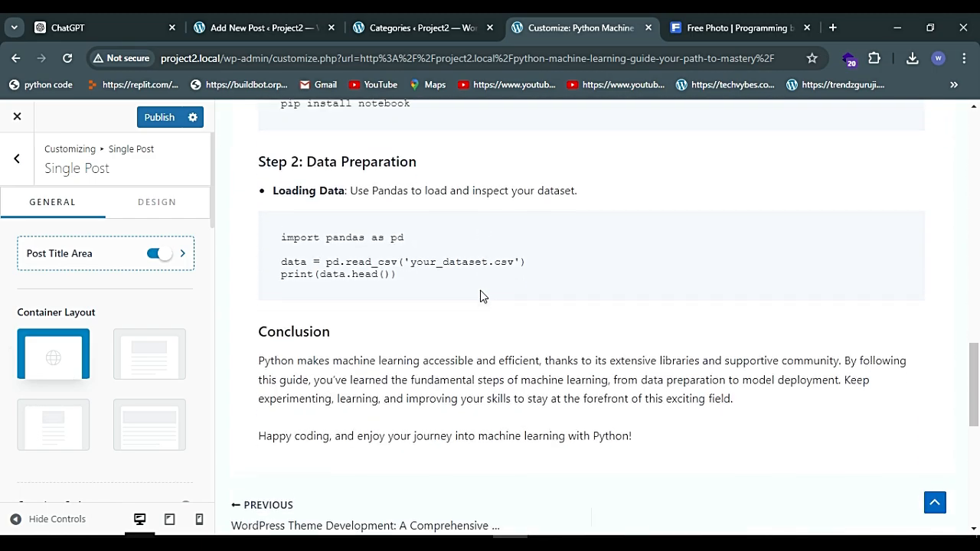
scroll(480, 296, "up", 18)
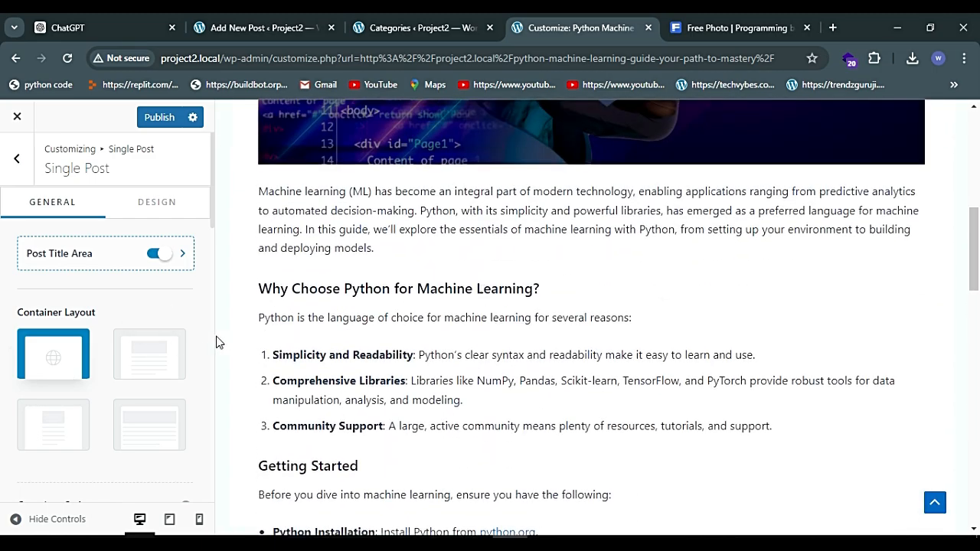
scroll(422, 289, "down", 1)
scroll(440, 285, "up", 4)
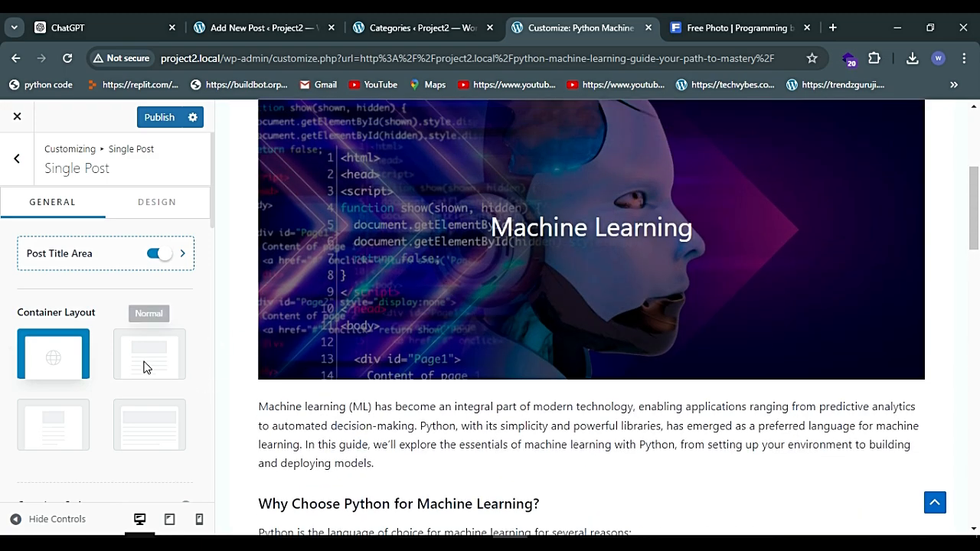
Step: Set the single post container layout to Normal and check the heading, image and text in the preview
left_click(146, 367)
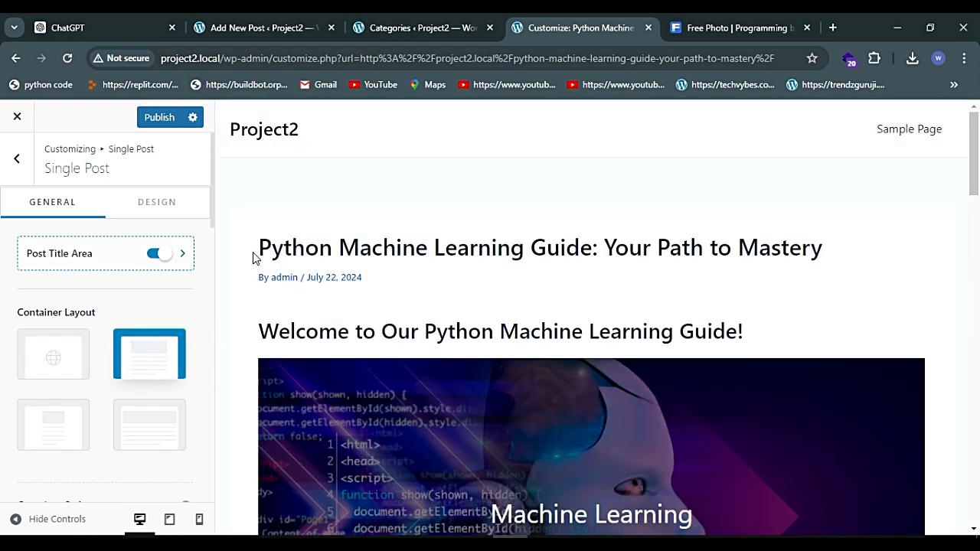
scroll(431, 270, "down", 5)
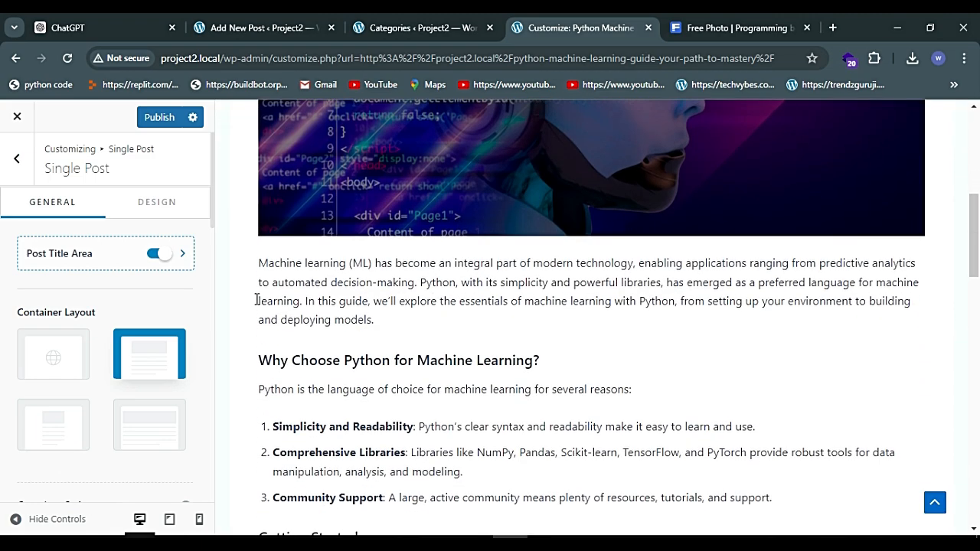
scroll(257, 300, "down", 4)
scroll(257, 299, "up", 10)
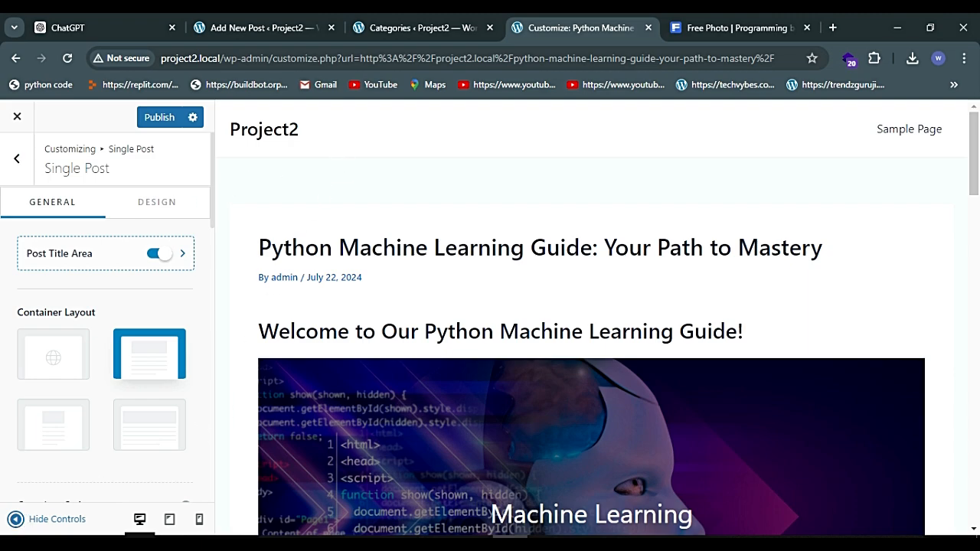
Step: Hide the customizer controls and review the whole post preview at full width down to the comment form
left_click(15, 521)
scroll(433, 237, "down", 5)
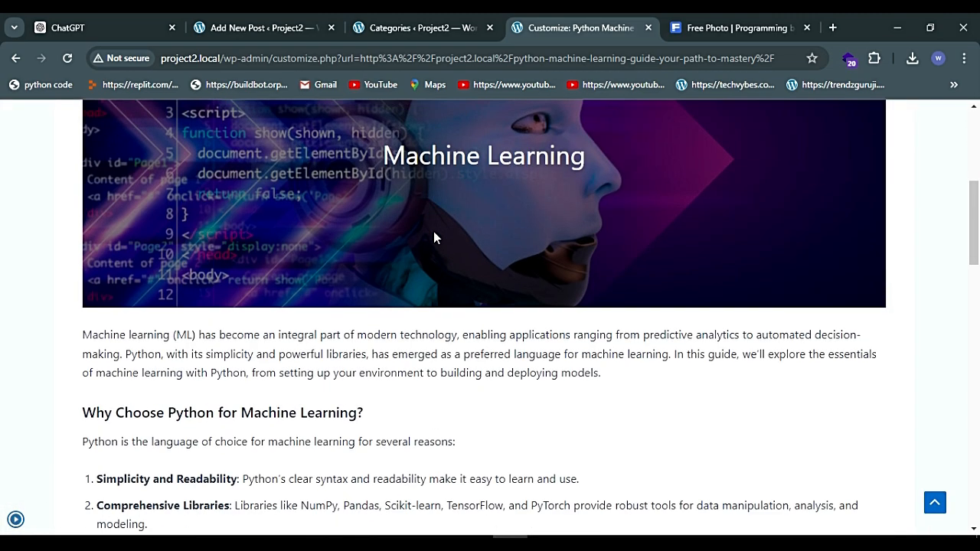
scroll(433, 234, "down", 20)
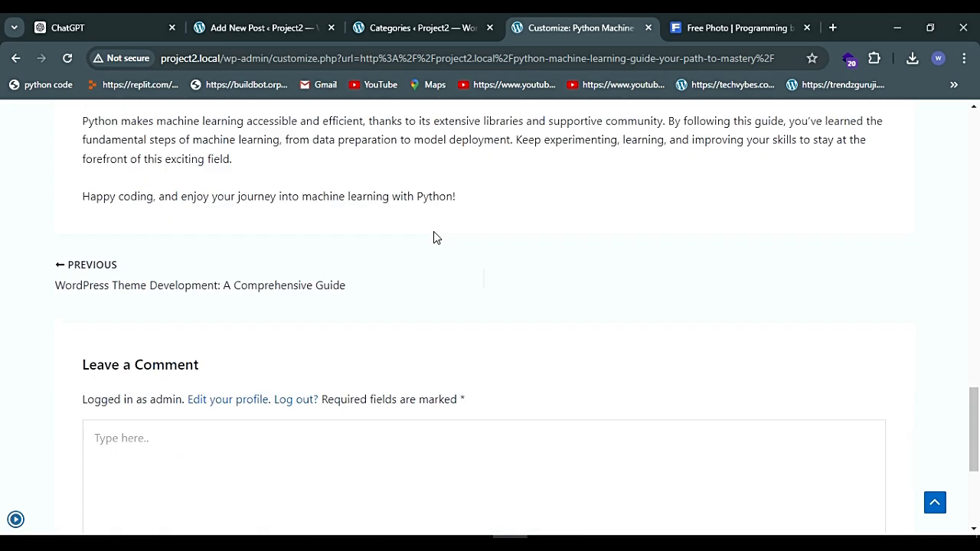
scroll(434, 231, "down", 3)
scroll(433, 236, "up", 20)
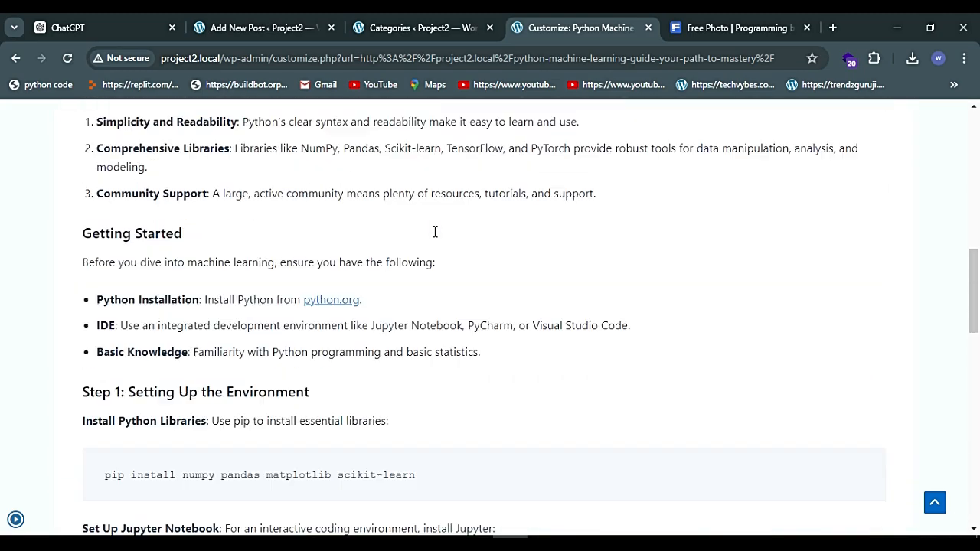
scroll(434, 232, "up", 4)
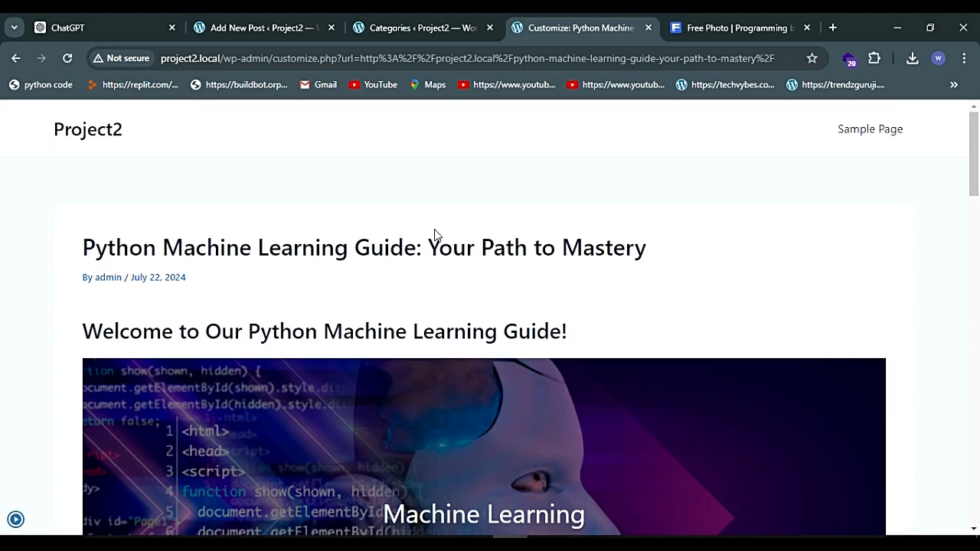
Step: Bring back the customizer controls, publish the single post layout change and close the customizer
left_click(16, 521)
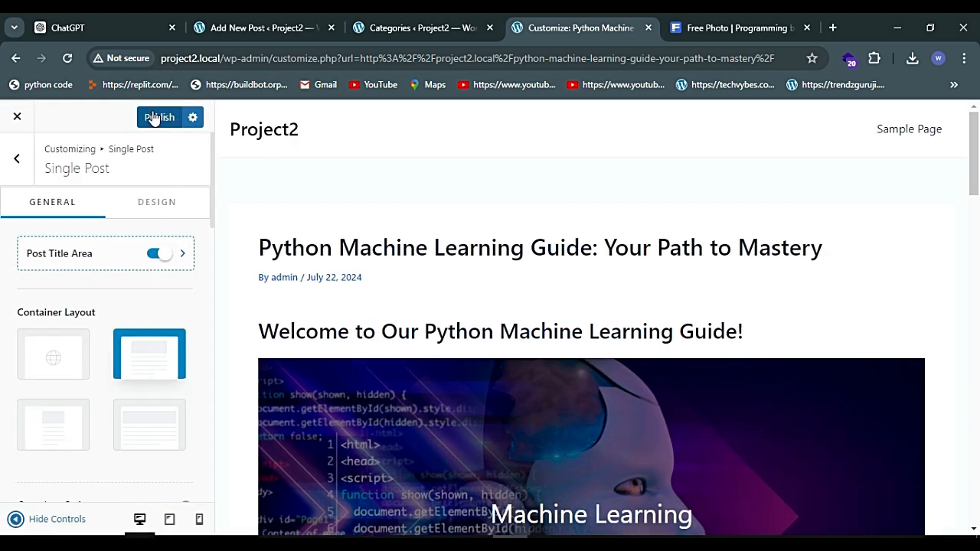
left_click(153, 119)
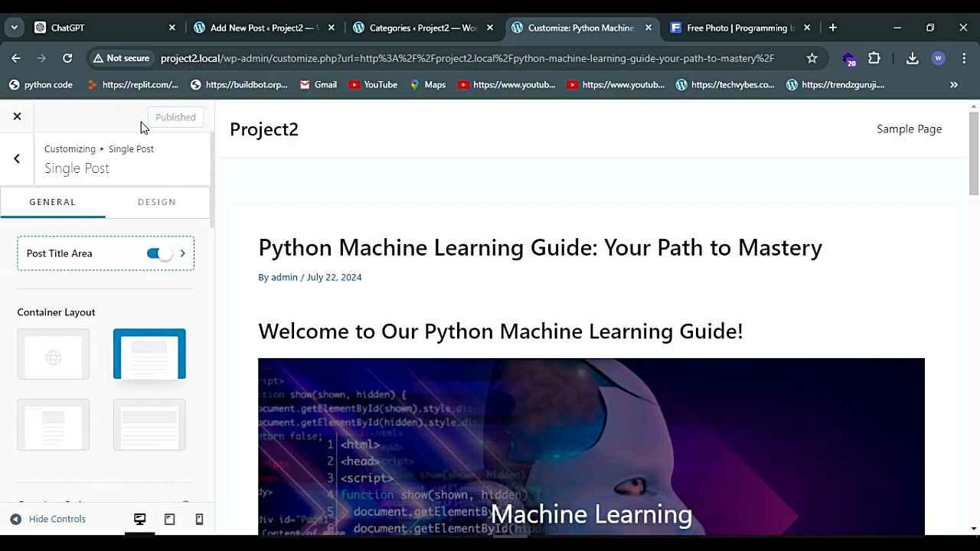
left_click(18, 161)
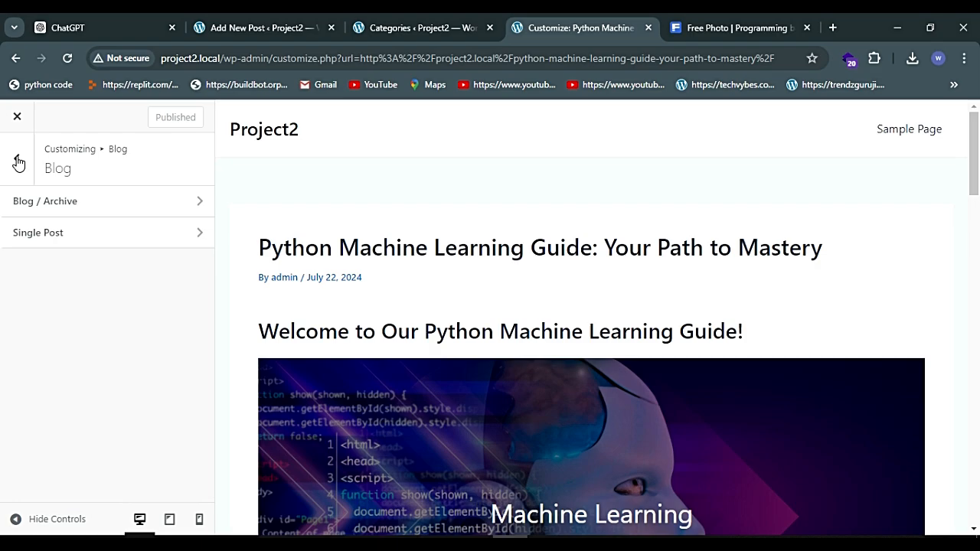
left_click(18, 116)
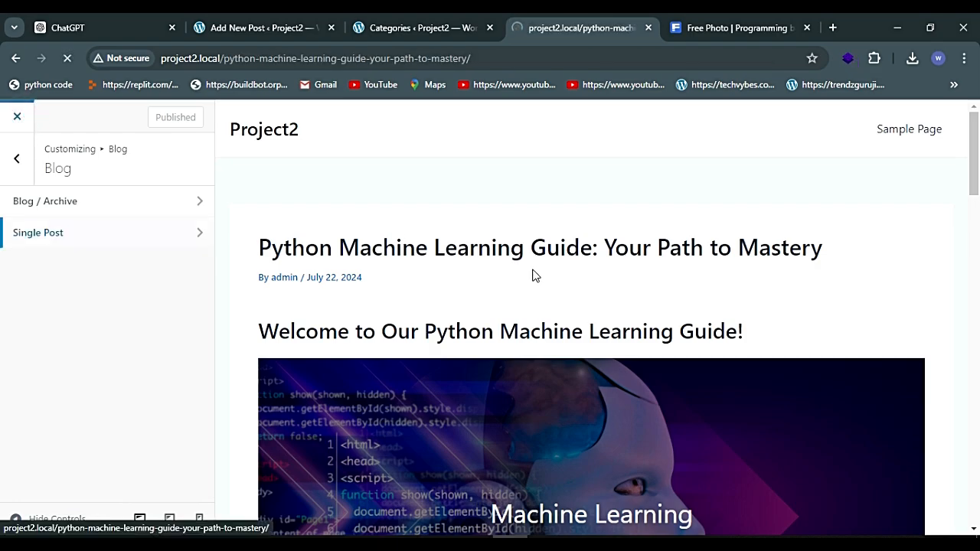
Step: Check the published layout of the live Python Machine Learning Guide post
scroll(628, 255, "down", 15)
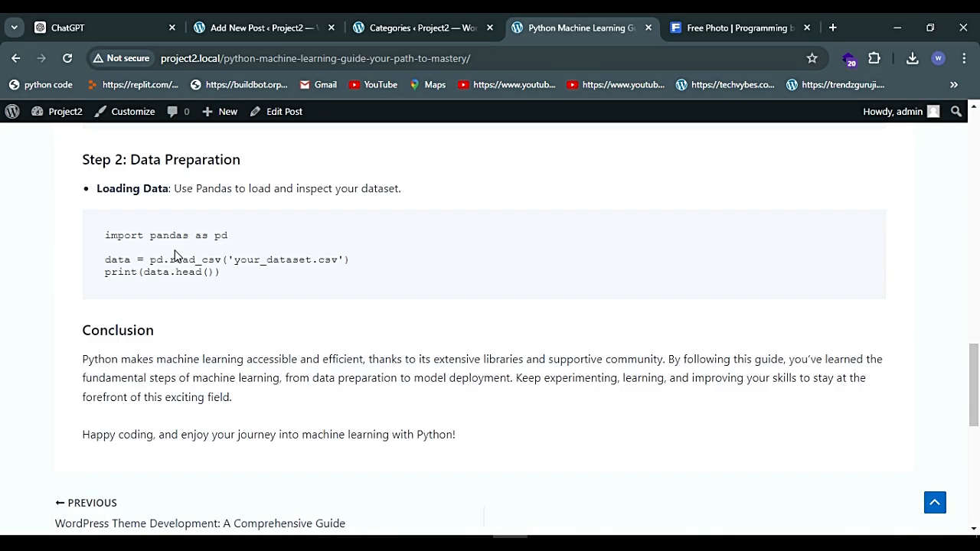
scroll(175, 250, "up", 12)
scroll(174, 250, "up", 4)
Step: Return to the Project2 home page, open the WordPress Theme Development post and review its layout down to the comments
left_click(63, 153)
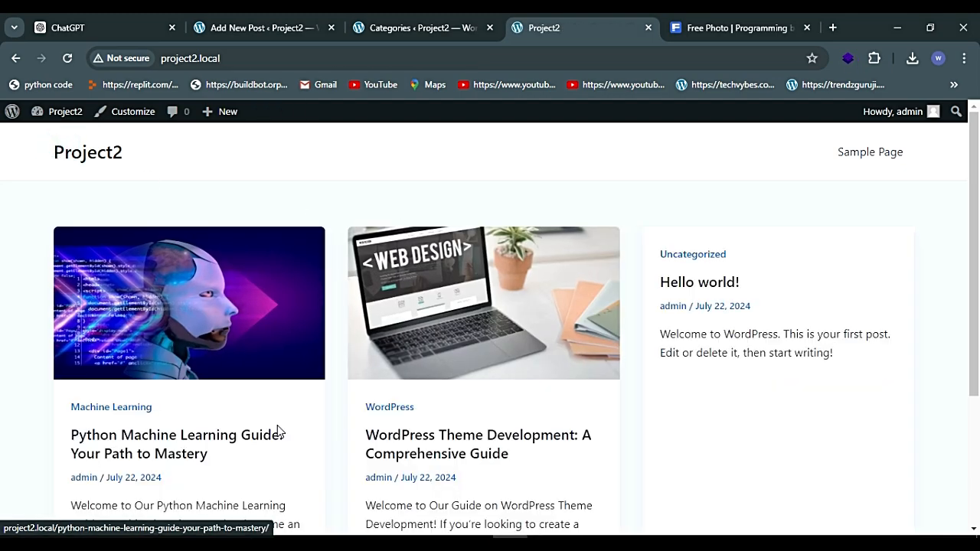
scroll(467, 349, "down", 3)
left_click(431, 262)
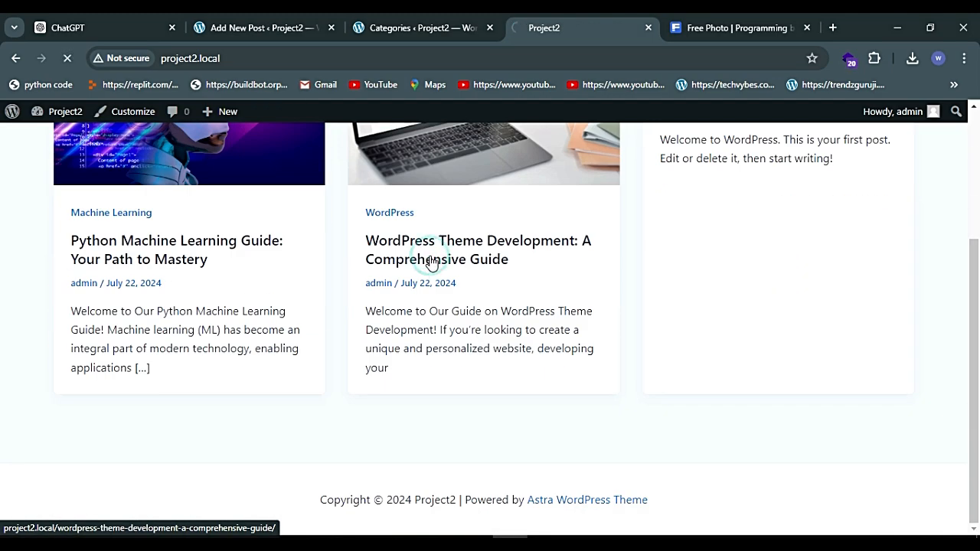
scroll(31, 267, "down", 6)
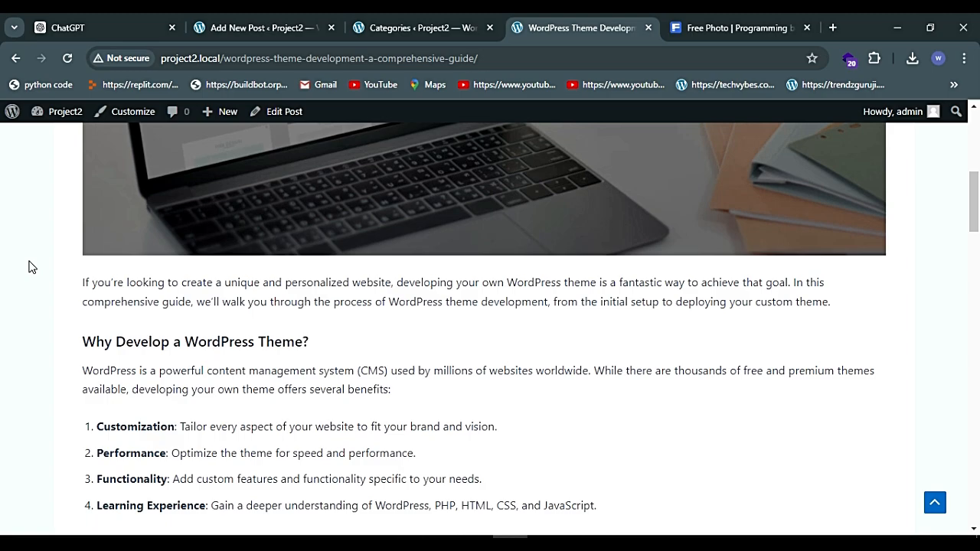
scroll(30, 266, "down", 12)
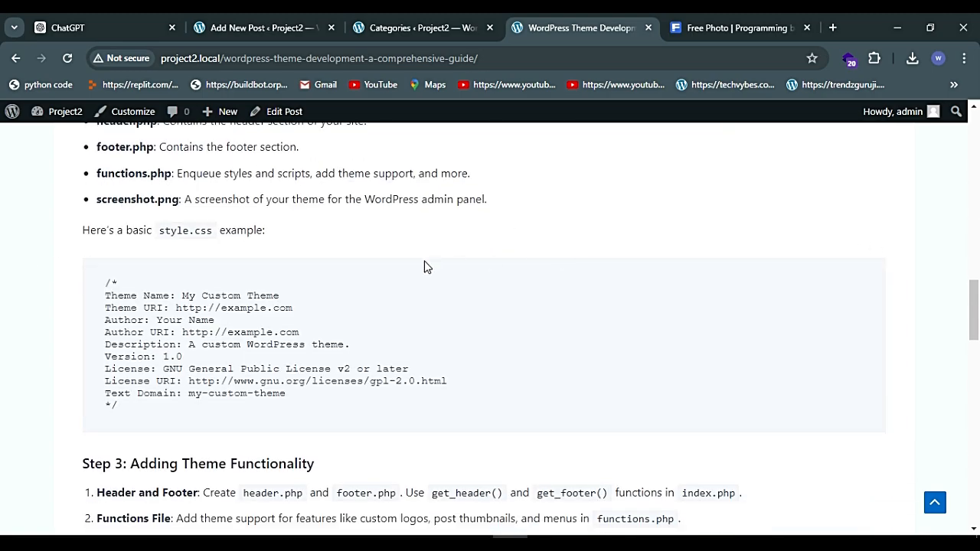
scroll(426, 266, "down", 15)
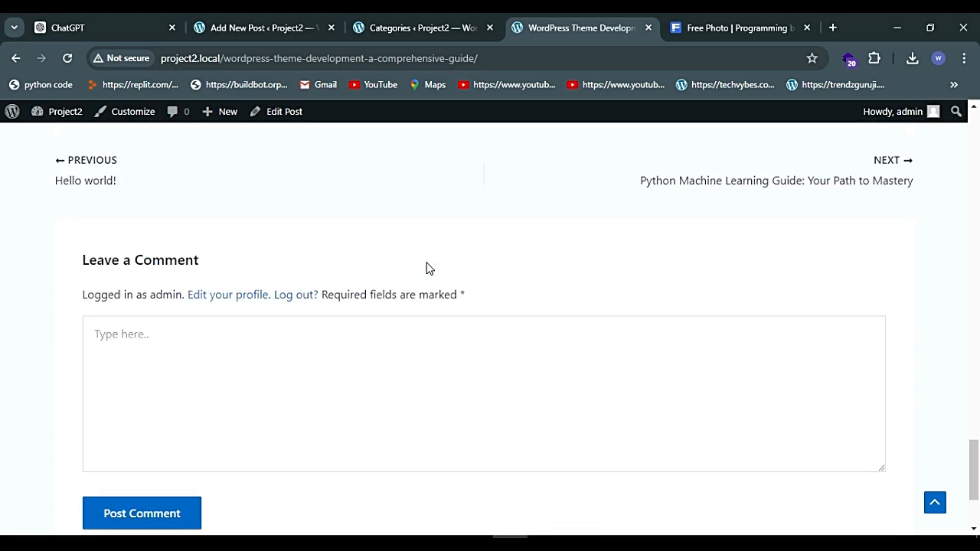
scroll(427, 268, "up", 20)
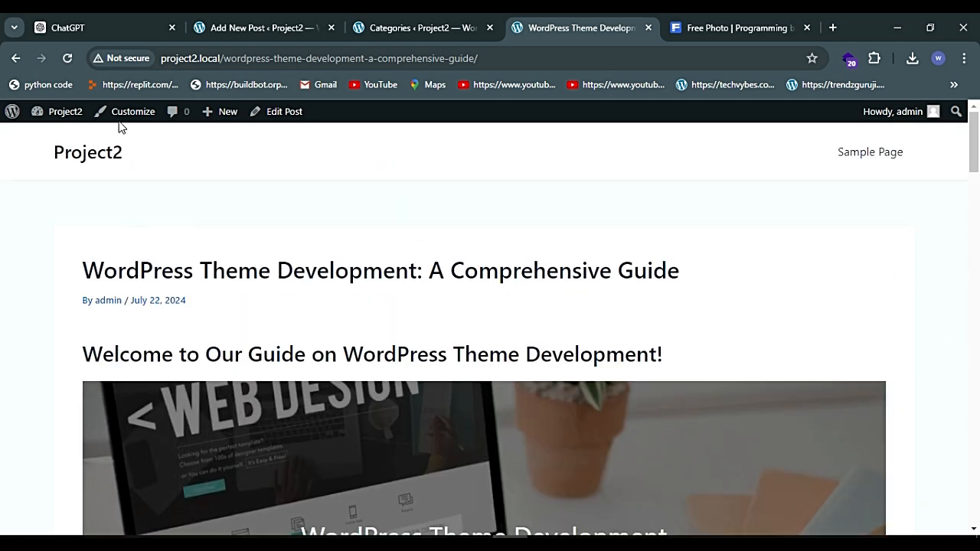
Step: Open the theme customizer from the WordPress Theme Development post and go to the blog's Single Post sidebar settings
left_click(121, 116)
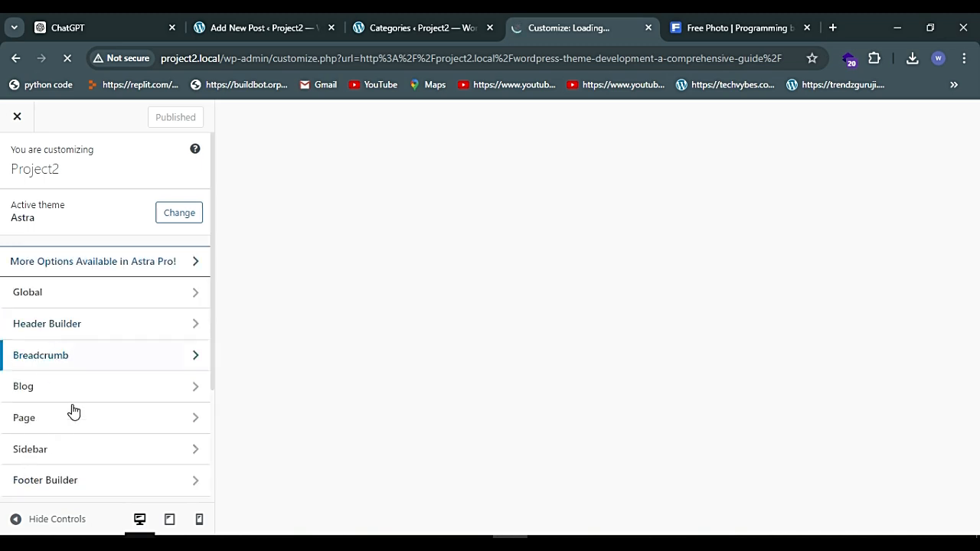
left_click(47, 390)
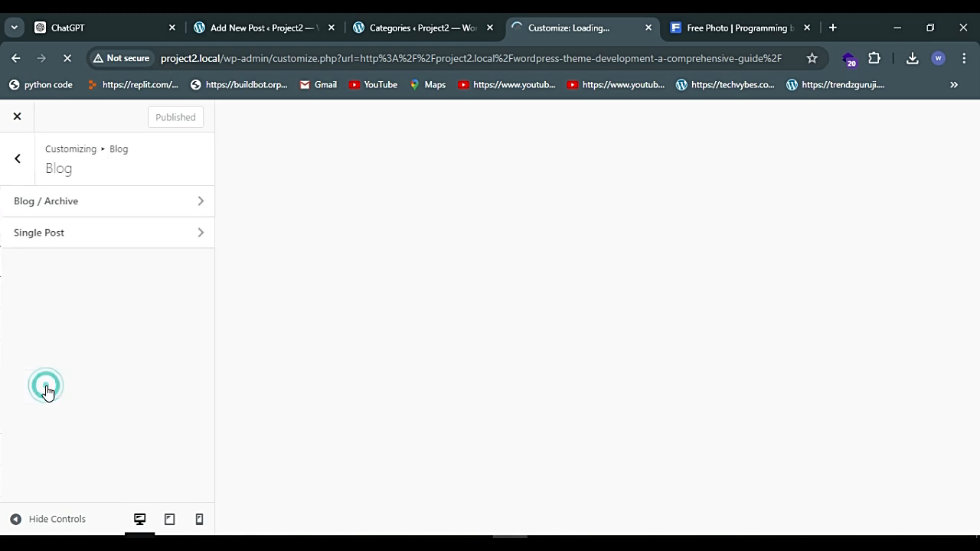
left_click(93, 234)
scroll(102, 334, "down", 1)
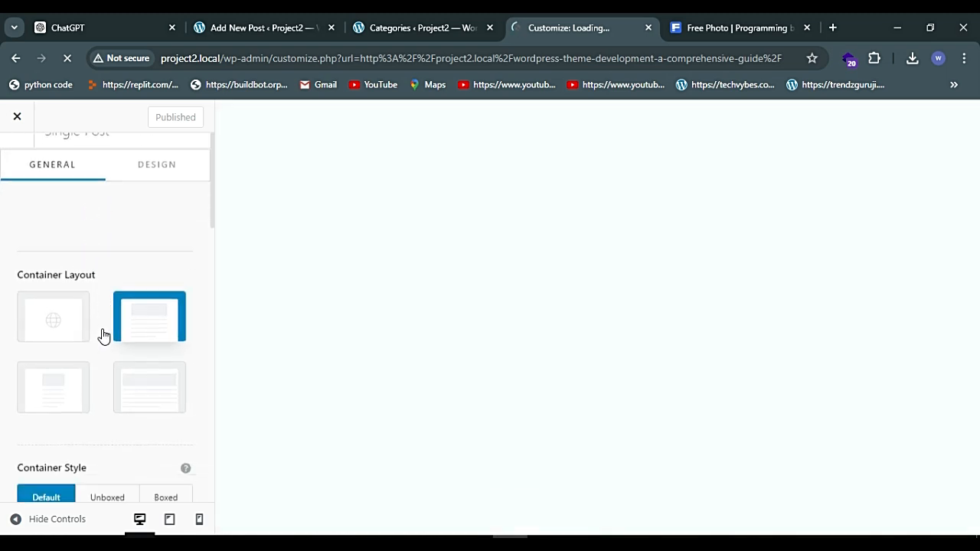
scroll(104, 282, "down", 2)
scroll(106, 283, "down", 3)
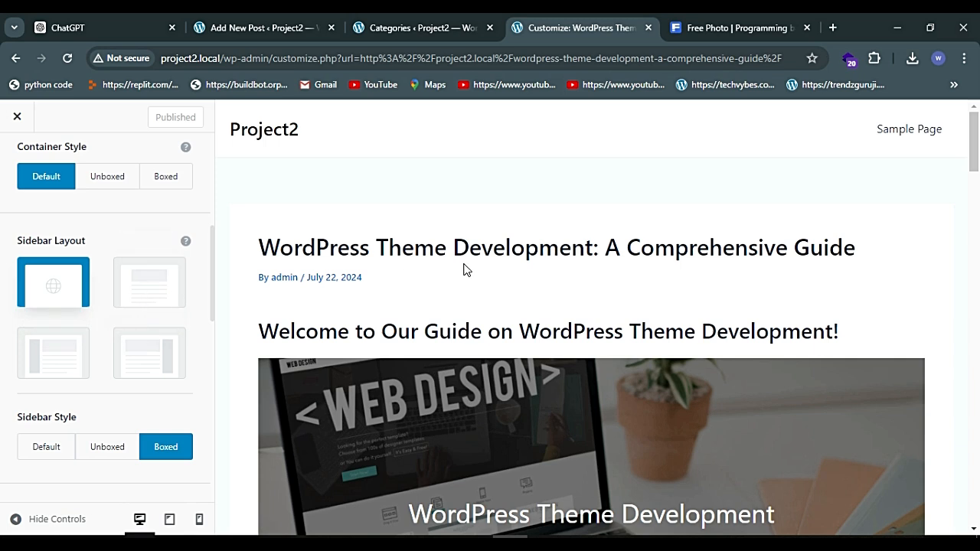
scroll(471, 269, "down", 1)
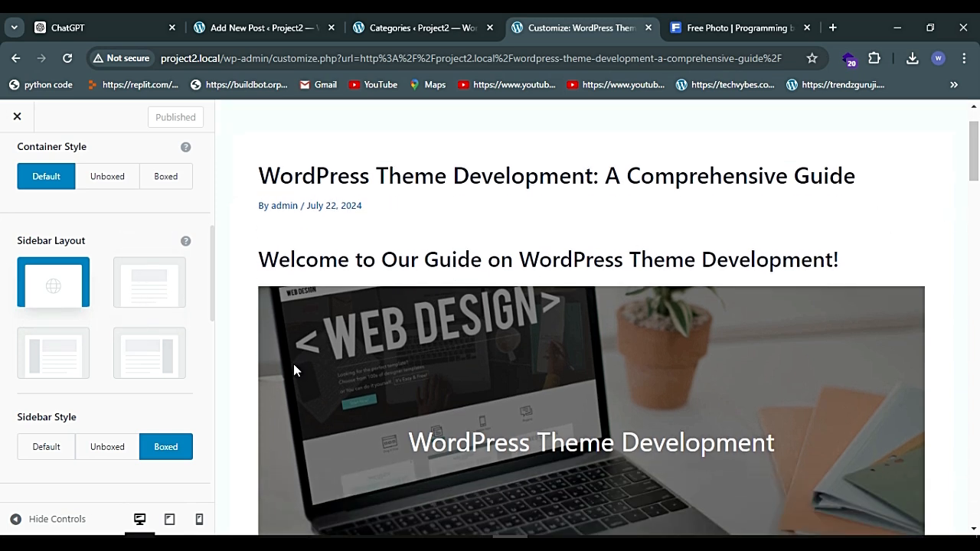
Step: Set the single post sidebar layout to Right Sidebar and check its widgets in the preview
left_click(154, 349)
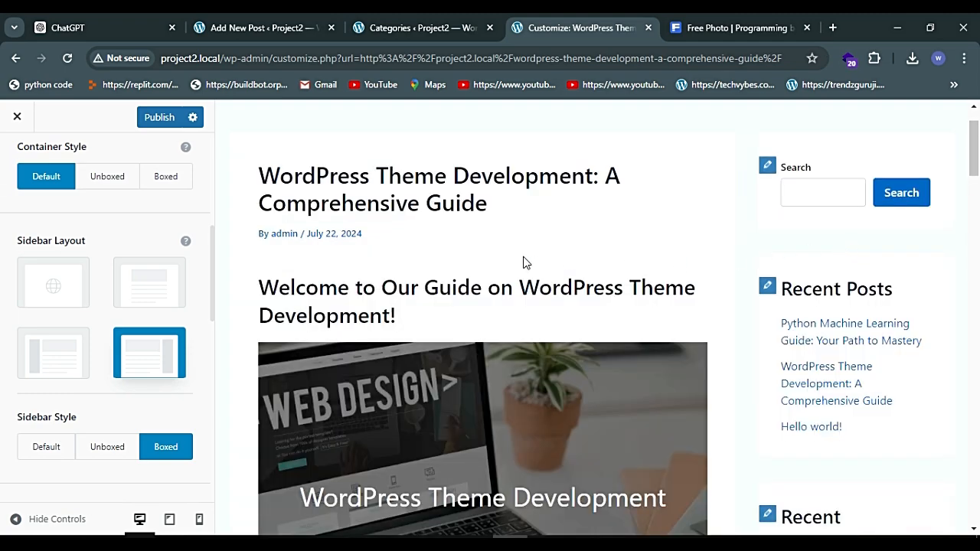
scroll(524, 259, "down", 4)
scroll(523, 259, "up", 4)
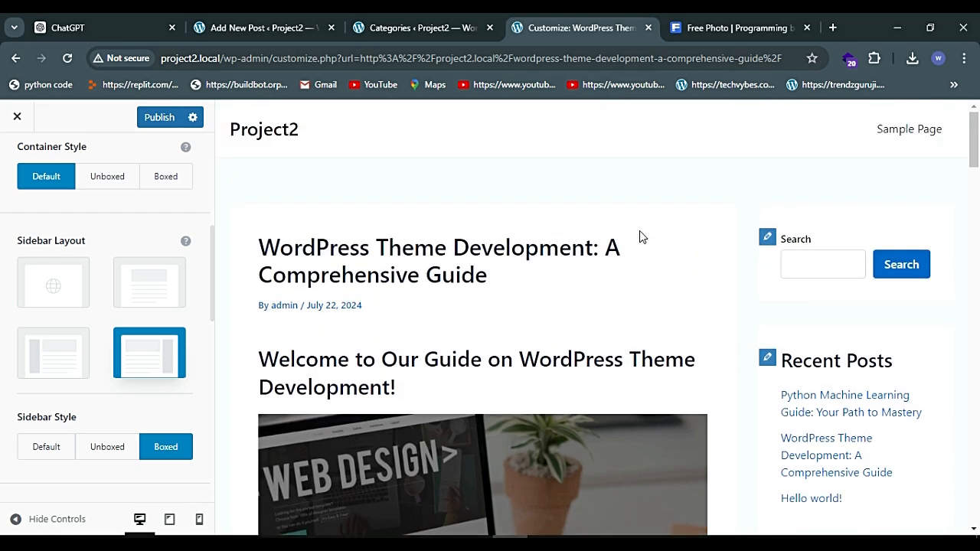
scroll(858, 254, "down", 9)
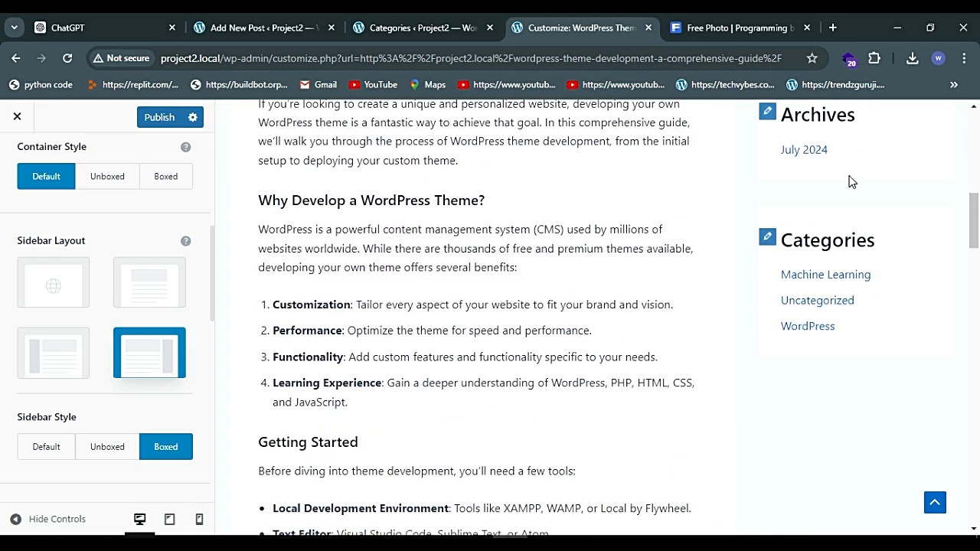
scroll(849, 279, "down", 2)
scroll(849, 278, "up", 11)
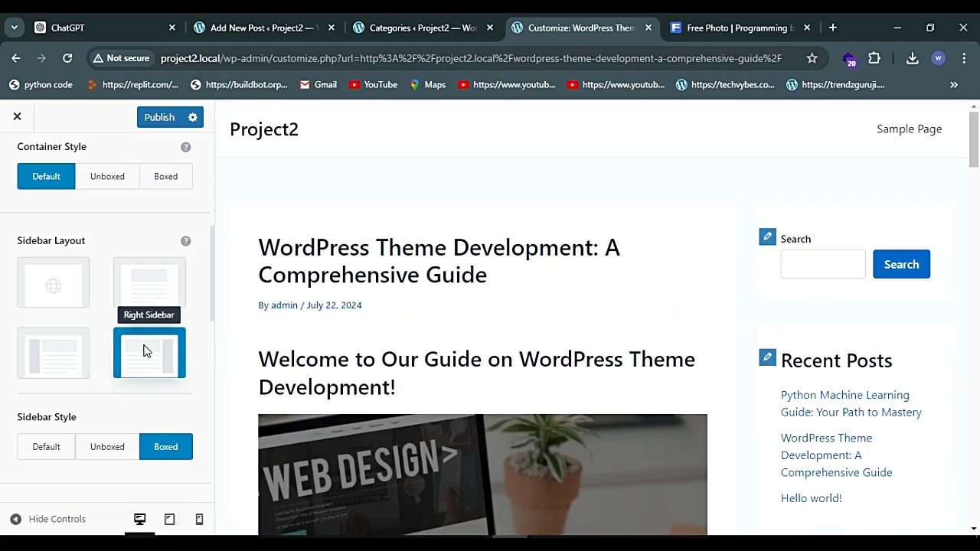
Step: Enable Related Posts in the Single Post settings
scroll(144, 351, "down", 3)
scroll(144, 350, "down", 2)
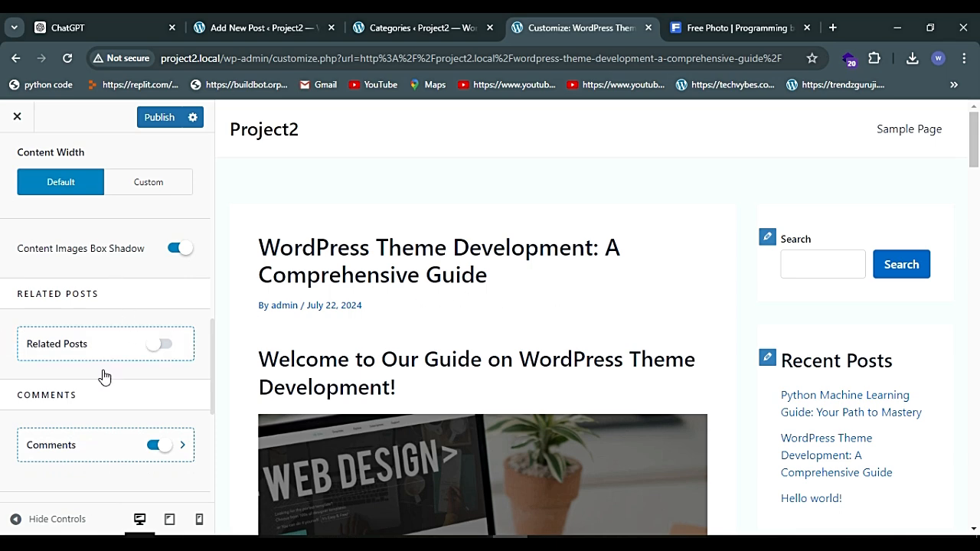
scroll(101, 376, "up", 4)
scroll(429, 317, "down", 2)
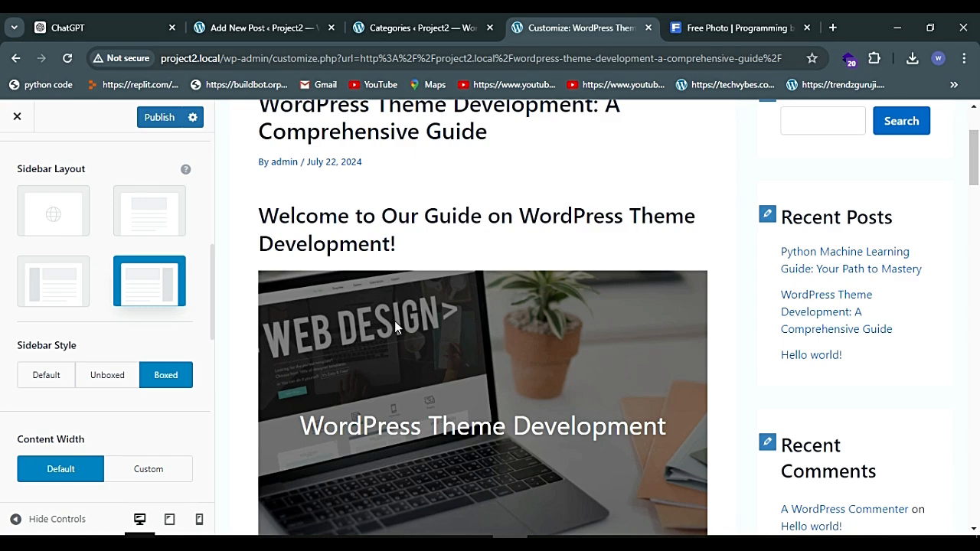
scroll(422, 306, "down", 2)
scroll(422, 306, "up", 4)
scroll(63, 363, "down", 4)
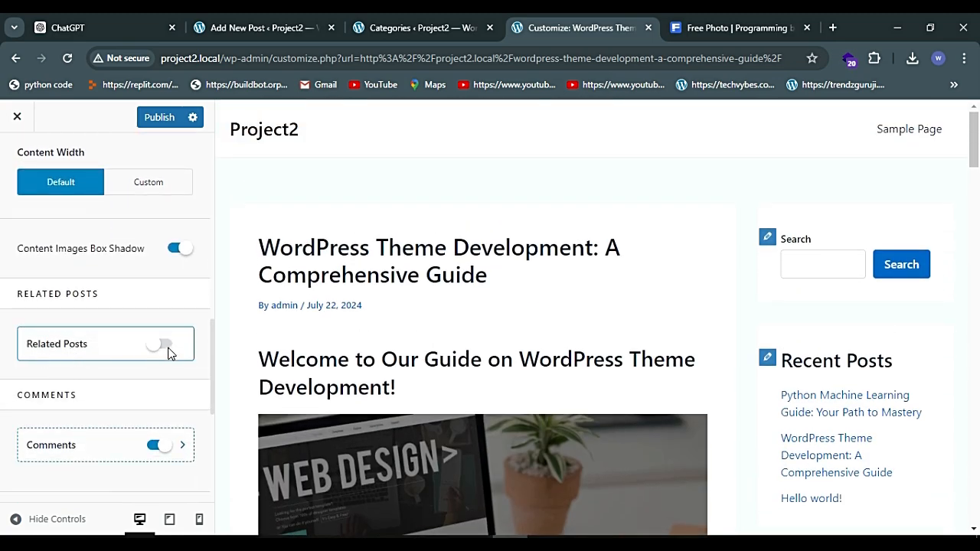
left_click(166, 349)
Step: Examine the post preview down to the comment form for the related posts section, and recheck the sidebar widgets
scroll(543, 265, "down", 11)
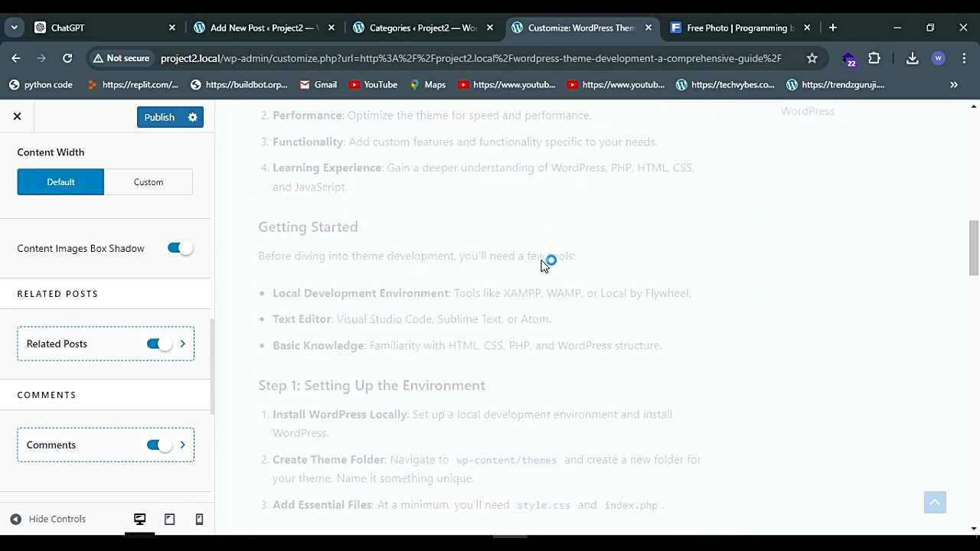
scroll(545, 265, "down", 2)
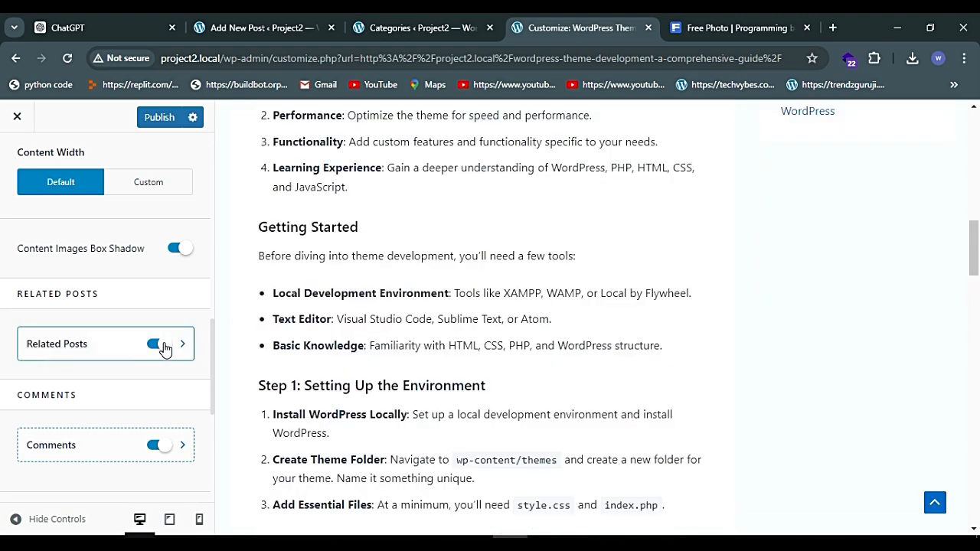
scroll(448, 319, "down", 16)
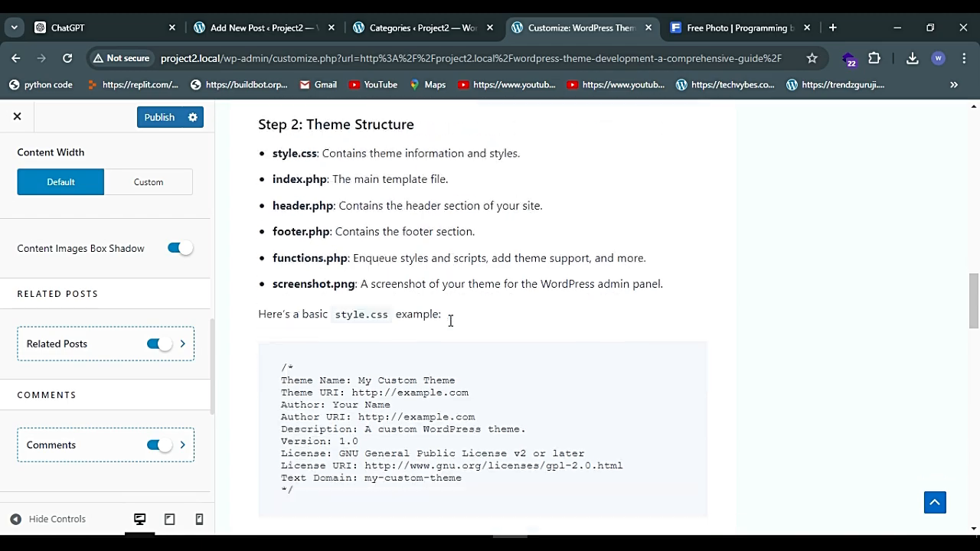
scroll(451, 321, "down", 8)
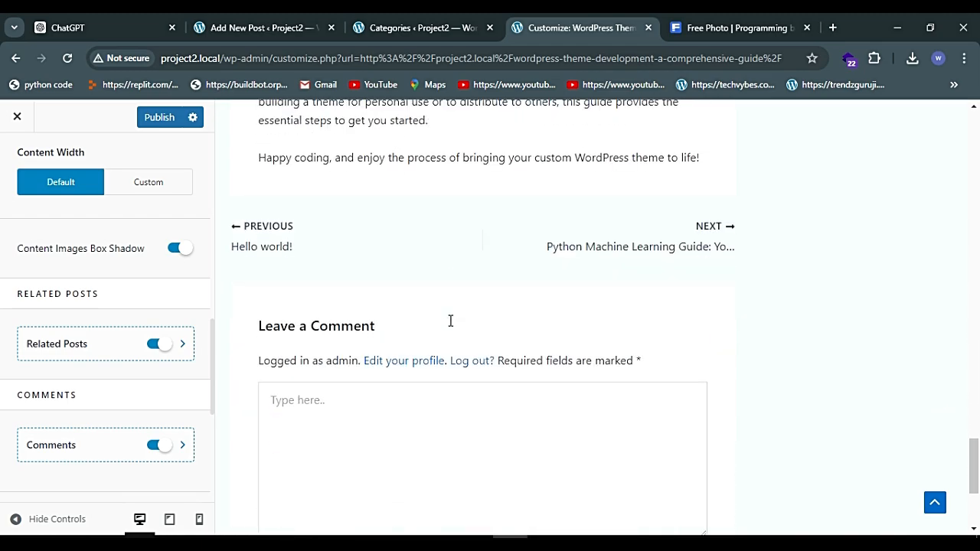
scroll(506, 280, "down", 2)
scroll(514, 284, "up", 10)
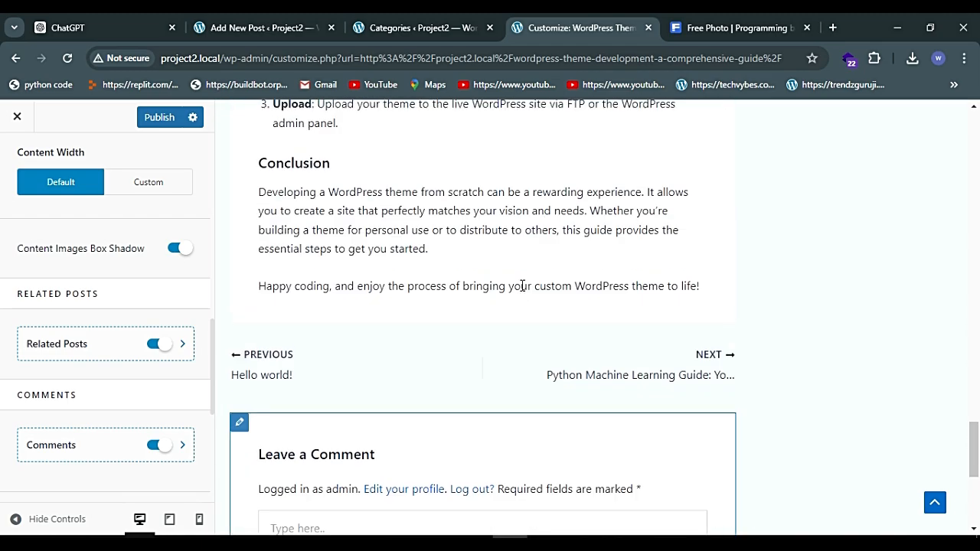
scroll(523, 285, "up", 20)
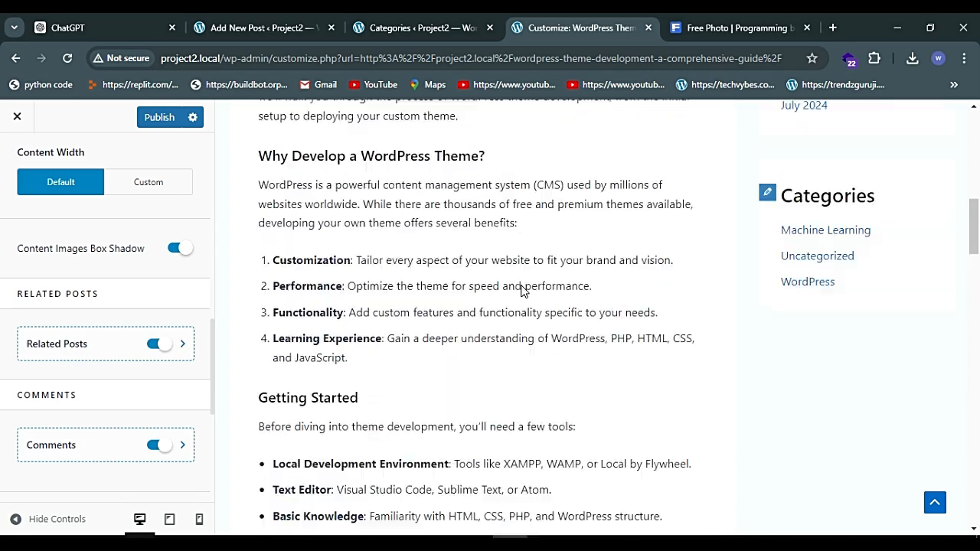
scroll(523, 291, "up", 1)
scroll(812, 309, "down", 5)
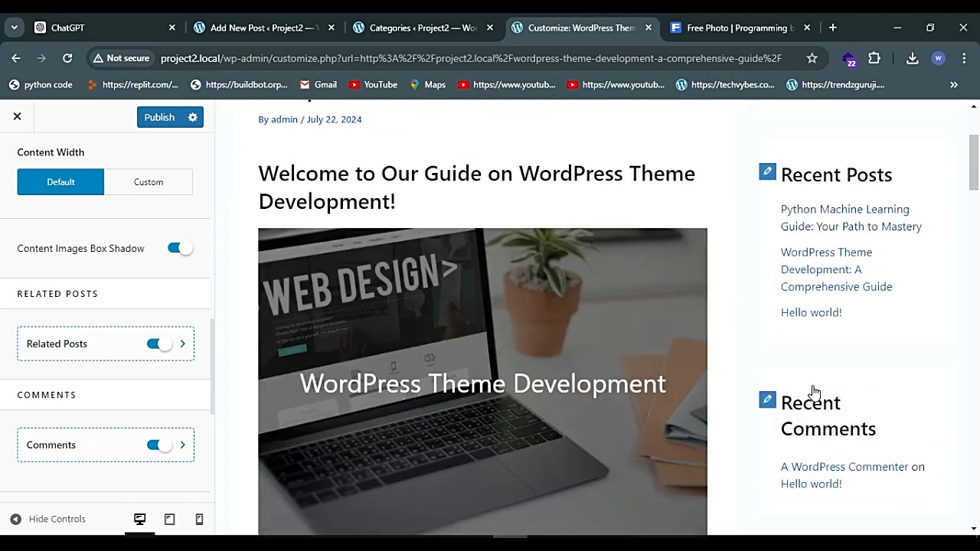
scroll(818, 391, "down", 3)
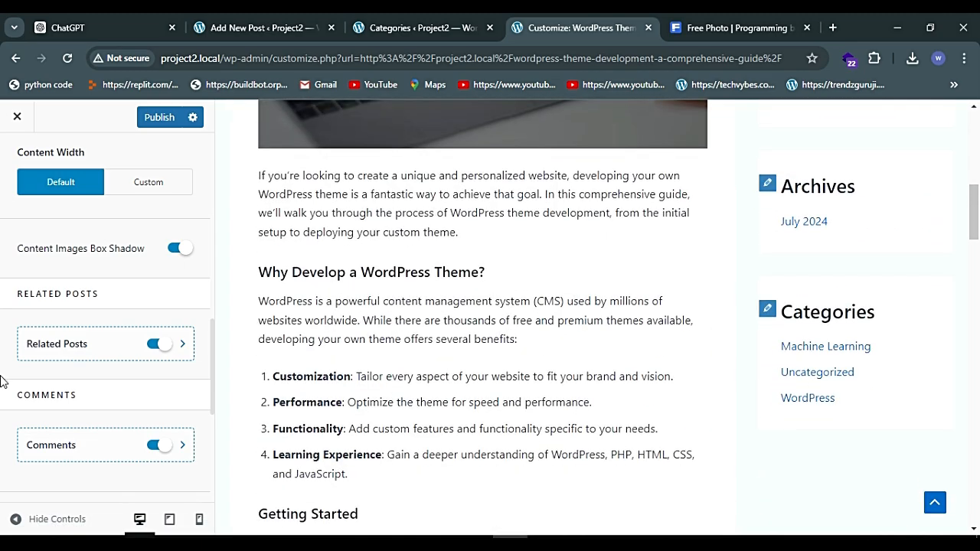
Step: Publish the right sidebar and related posts changes and close the customizer
scroll(96, 366, "down", 3)
scroll(98, 368, "up", 7)
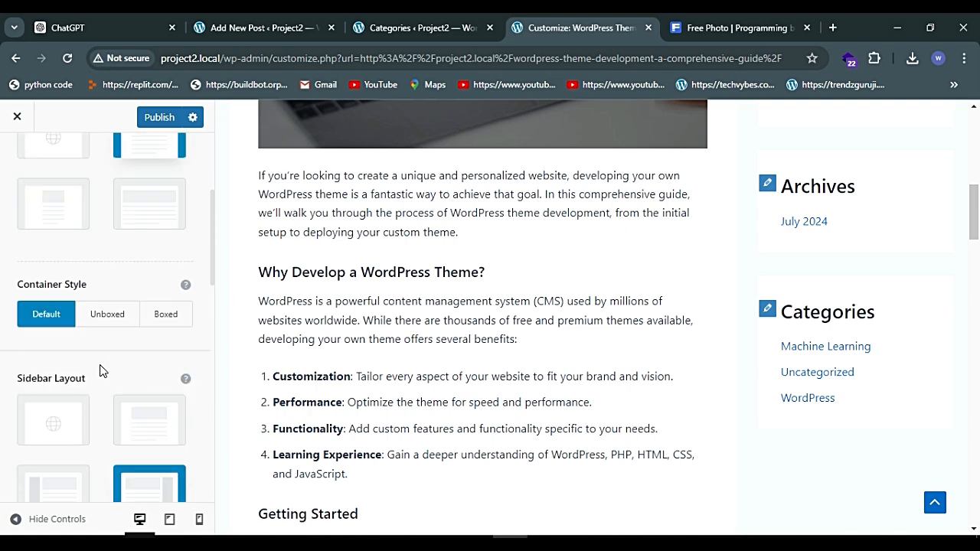
scroll(101, 367, "up", 3)
scroll(410, 253, "up", 4)
scroll(280, 249, "up", 3)
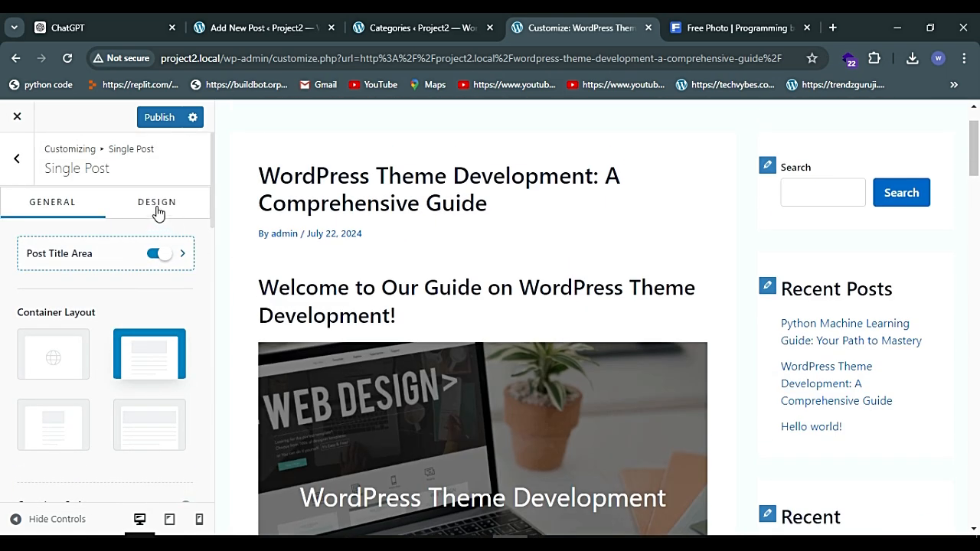
left_click(159, 120)
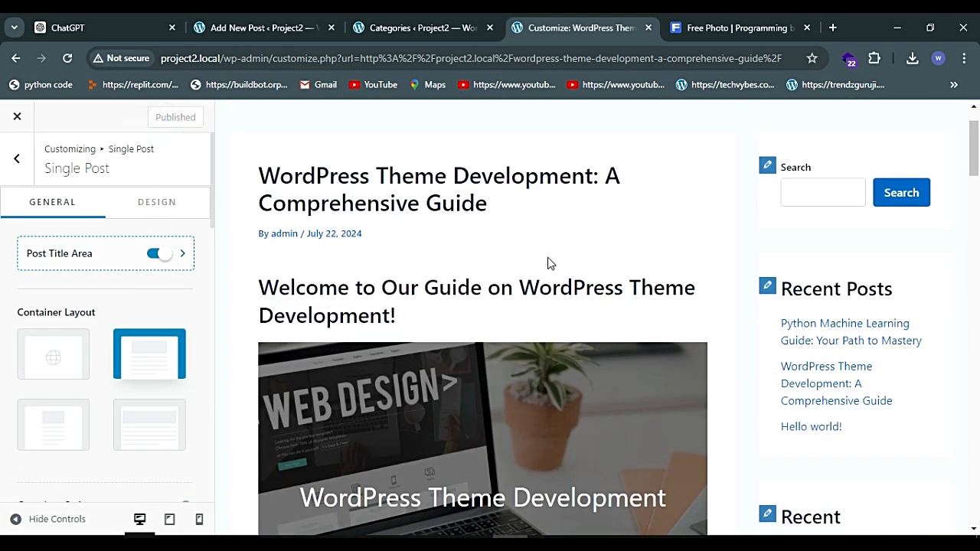
left_click(18, 117)
Step: Review the live WordPress Theme Development post with its sidebar down to the comment form
scroll(457, 267, "down", 5)
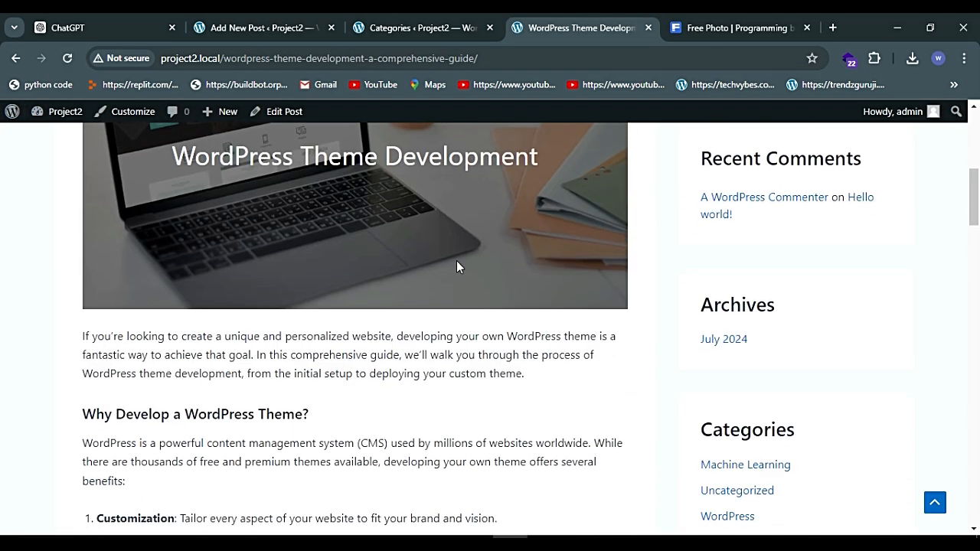
scroll(460, 268, "down", 20)
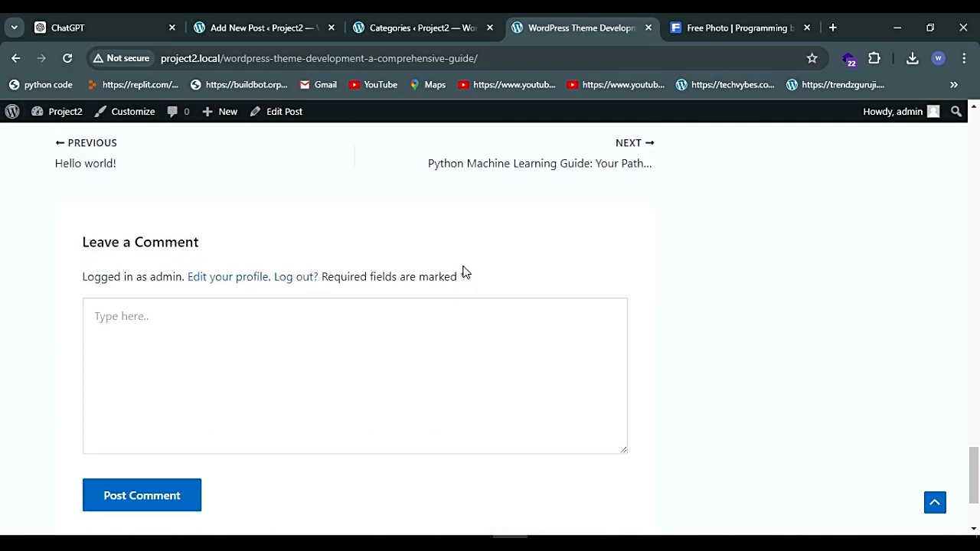
scroll(463, 271, "up", 15)
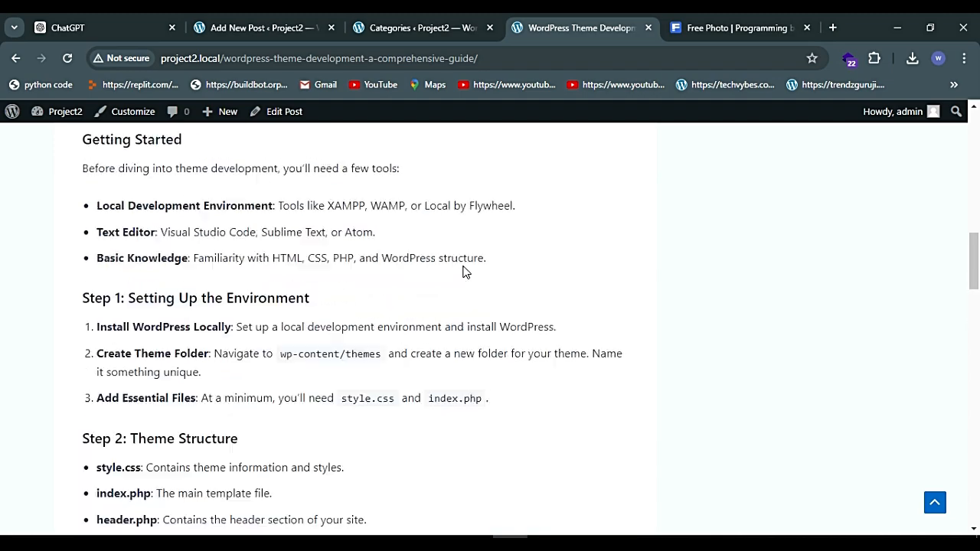
scroll(464, 271, "up", 10)
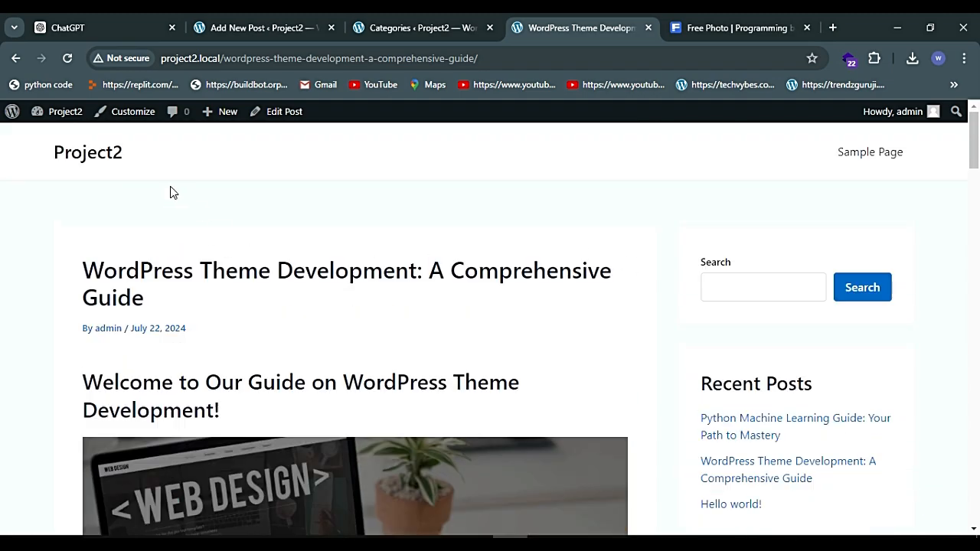
Step: Return to the Project2 home page and look over the post cards down to the footer
left_click(96, 156)
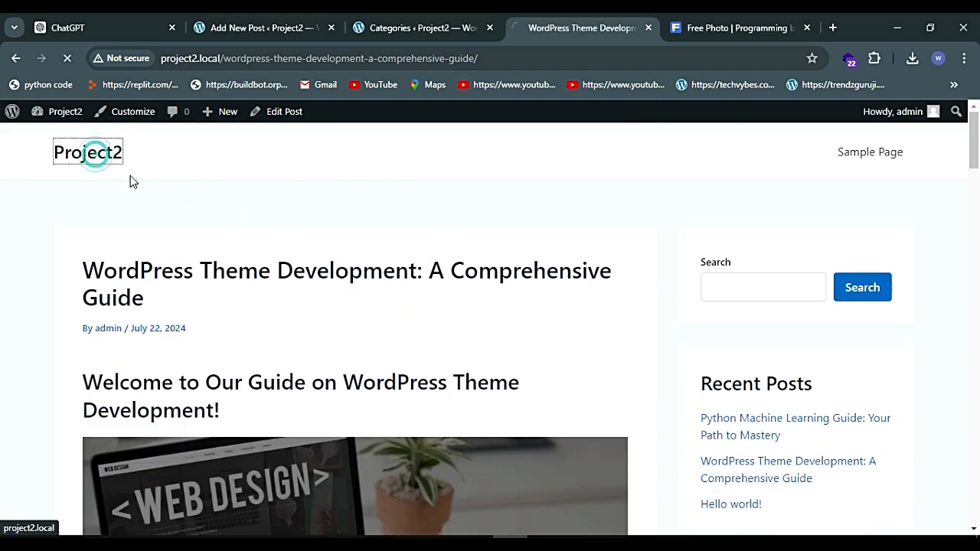
scroll(237, 339, "down", 3)
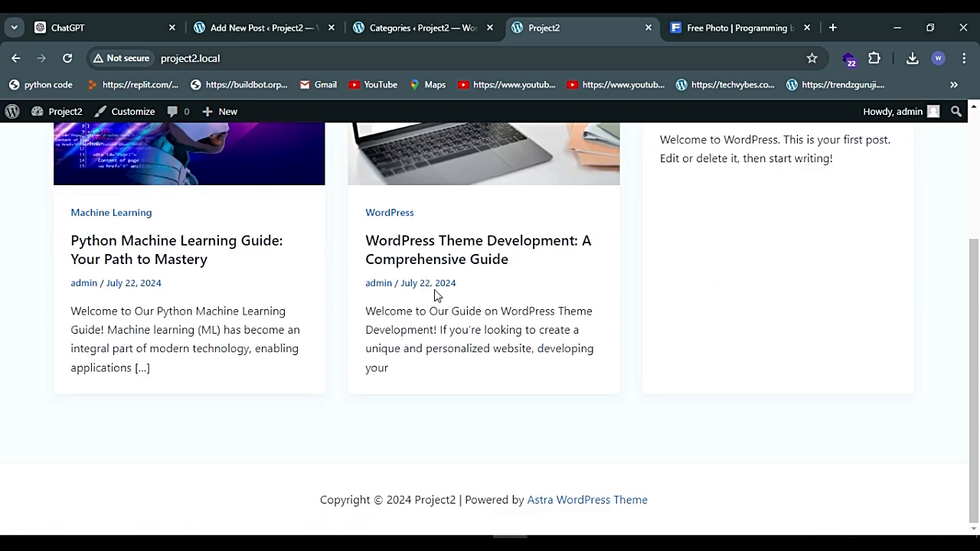
scroll(525, 274, "up", 3)
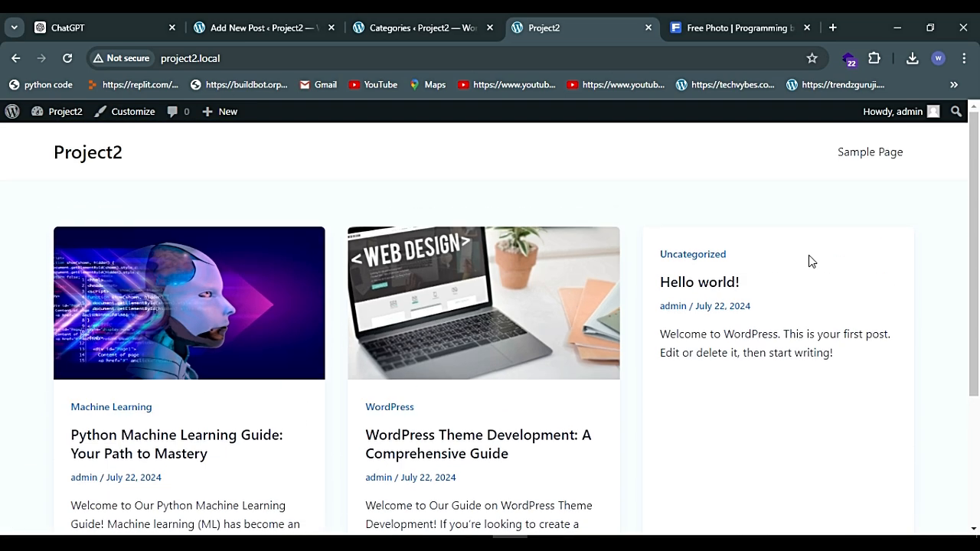
Step: Open the Hello world! post and review its content, comments and sidebar widgets
left_click(705, 284)
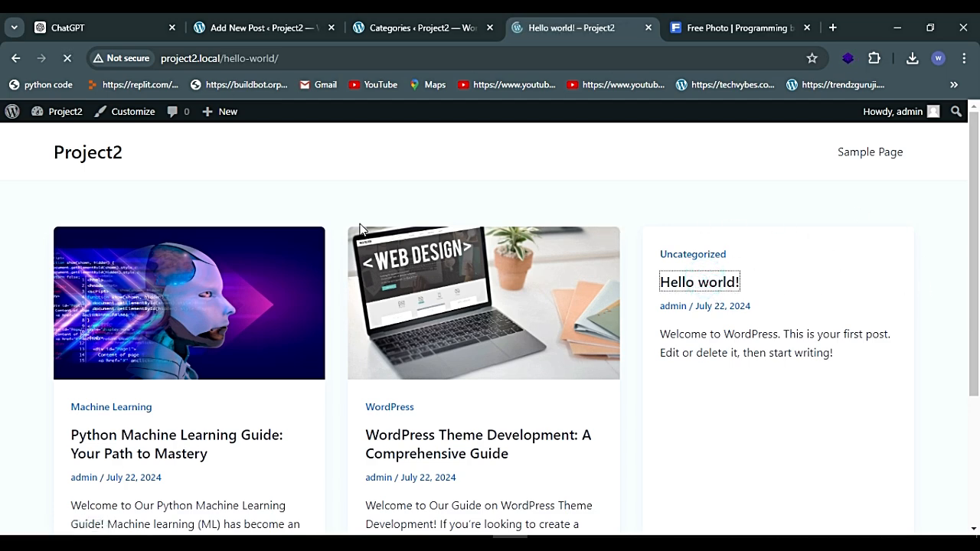
scroll(487, 240, "down", 3)
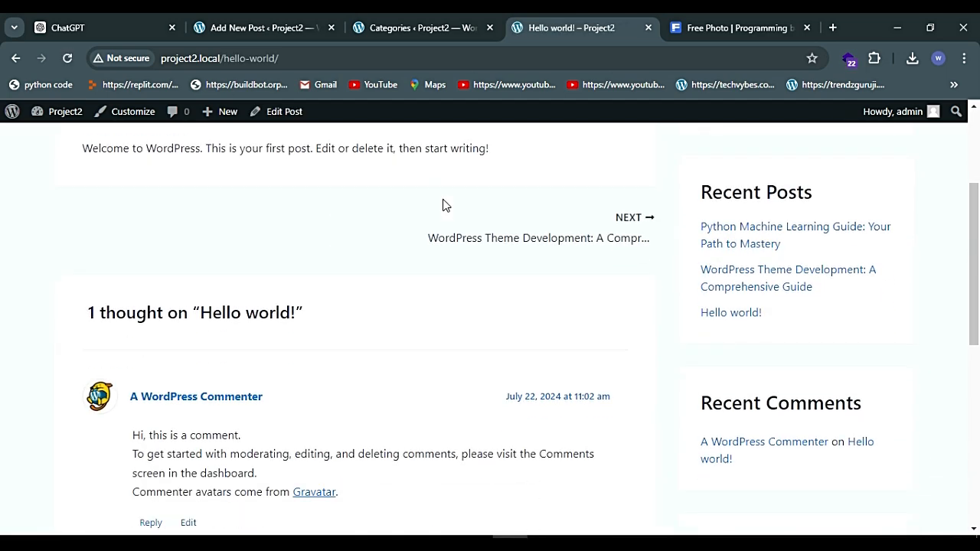
scroll(306, 215, "down", 2)
scroll(186, 219, "down", 5)
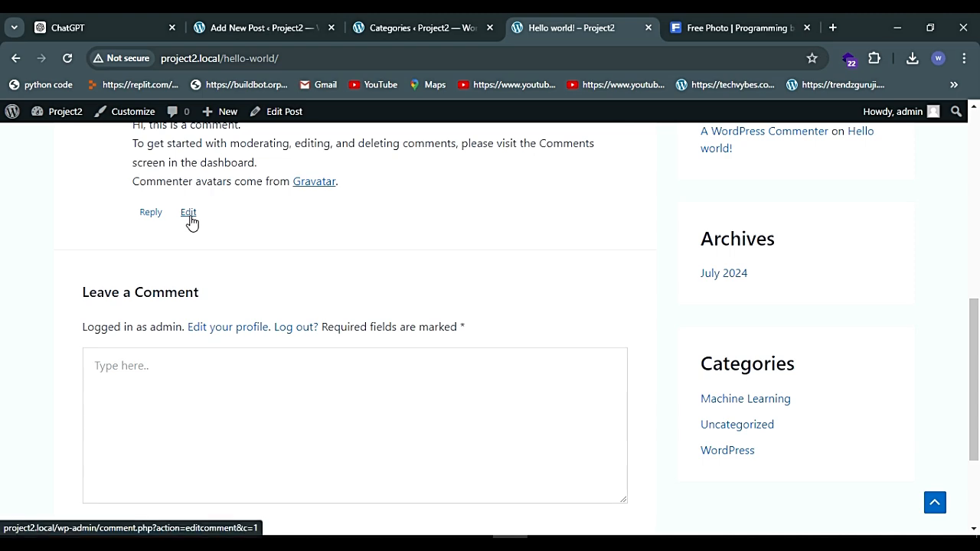
scroll(766, 260, "up", 6)
scroll(888, 241, "down", 3)
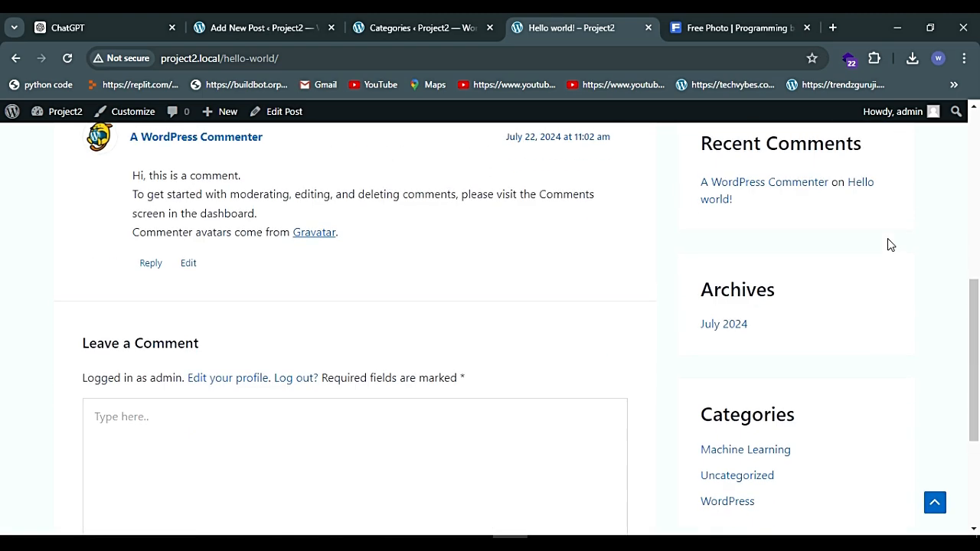
scroll(888, 238, "up", 5)
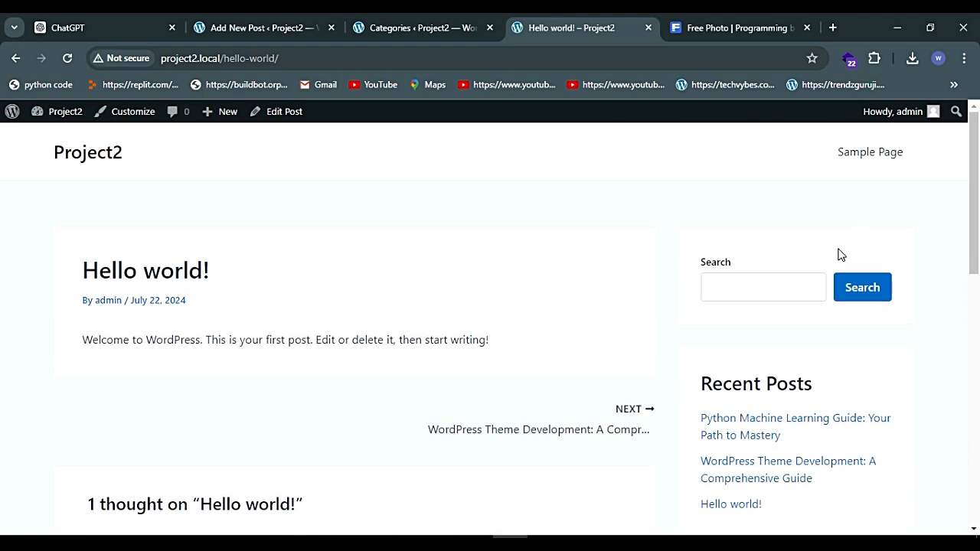
Step: Return from the post to the home page, and refresh the Categories admin page to review the category list and post counts
left_click(17, 56)
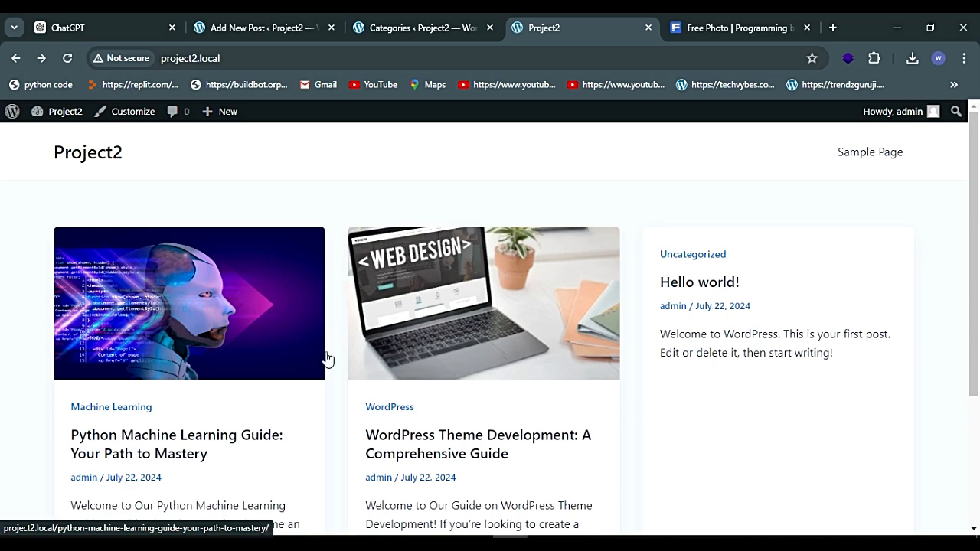
left_click(355, 31)
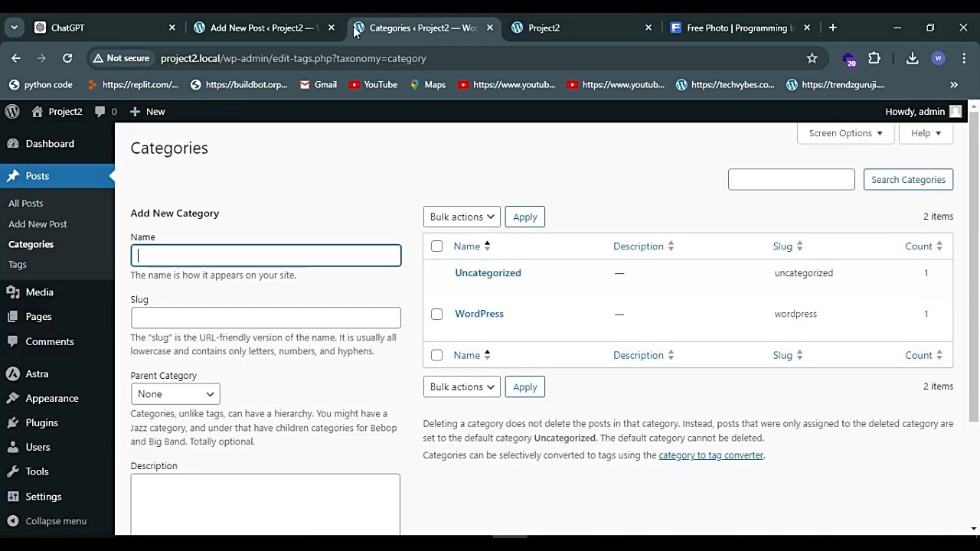
left_click(66, 61)
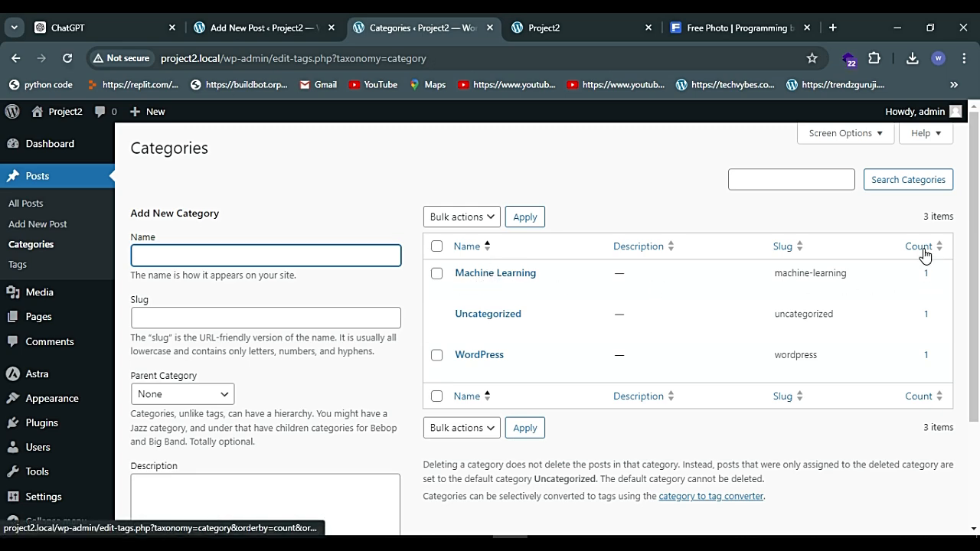
scroll(925, 257, "down", 2)
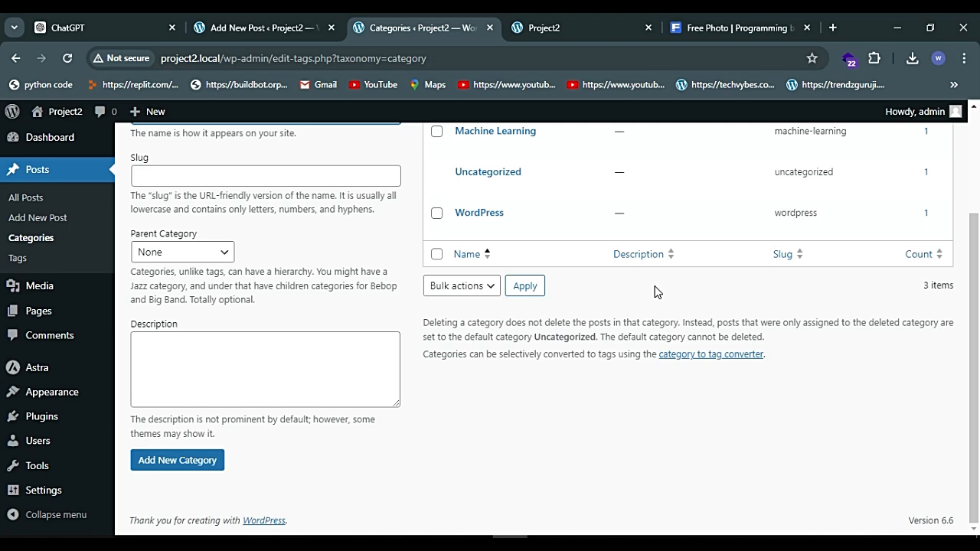
scroll(654, 292, "up", 2)
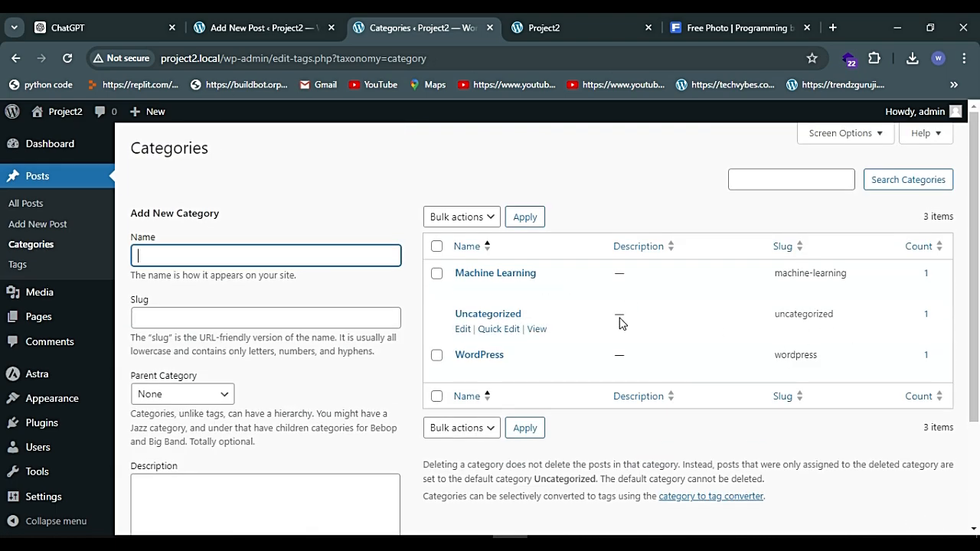
Step: Review the site's post tags and their counts, and look over the uploaded images in the Media Library
left_click(21, 268)
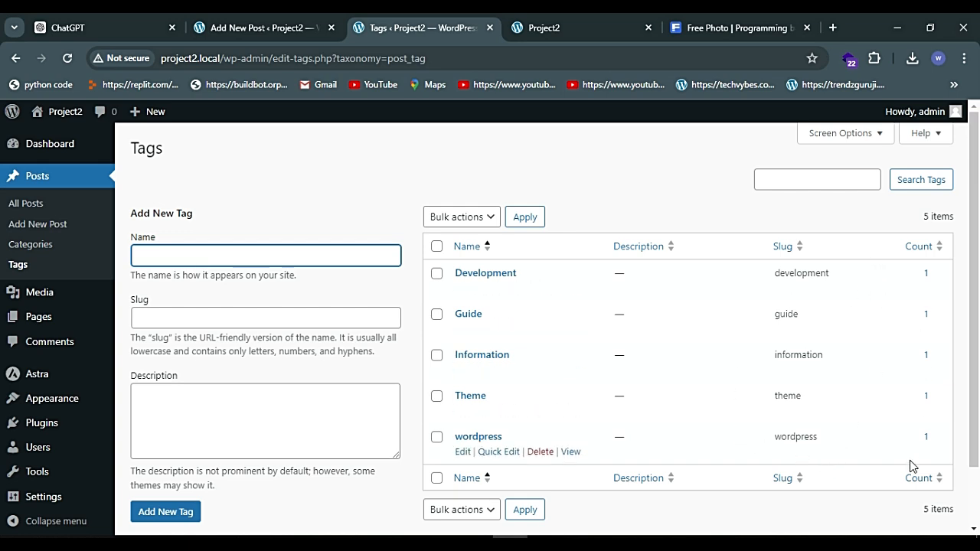
left_click(66, 297)
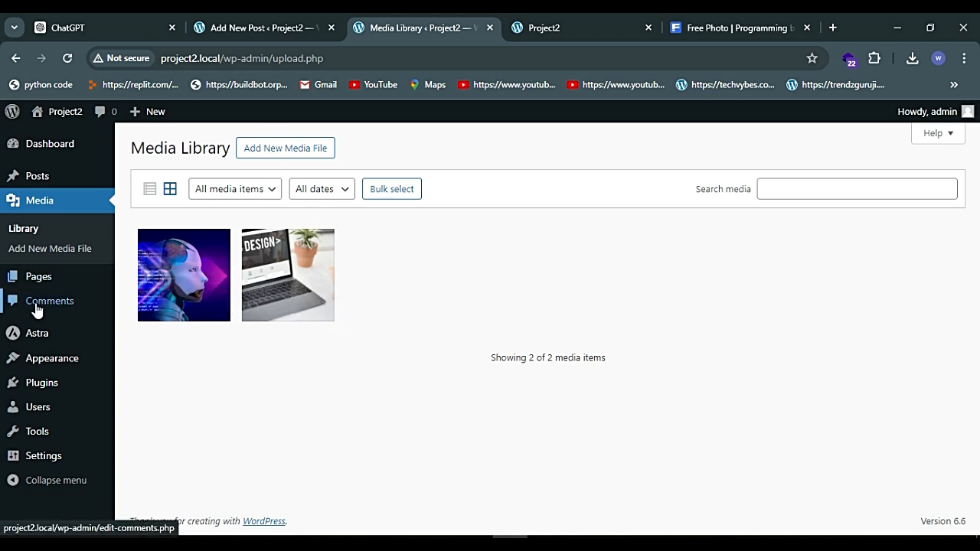
mouse_move(34, 284)
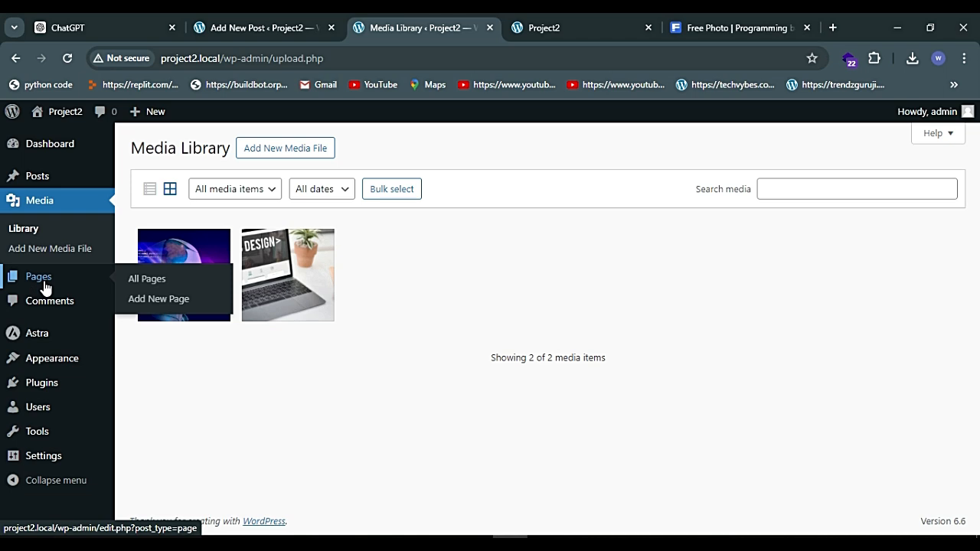